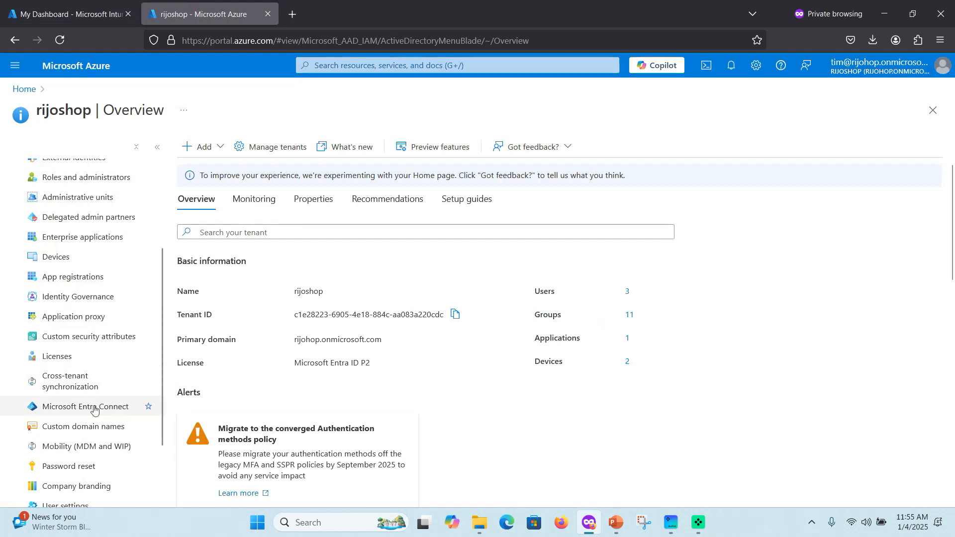
Step: Review the tenant's licensed products in the Microsoft Entra licenses, and return to the tenant overview
left_click(67, 363)
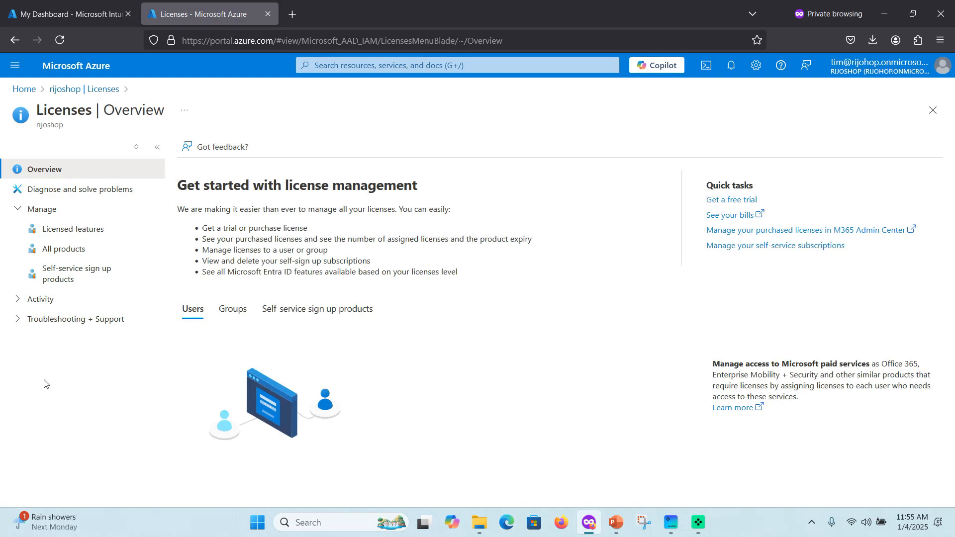
left_click(70, 249)
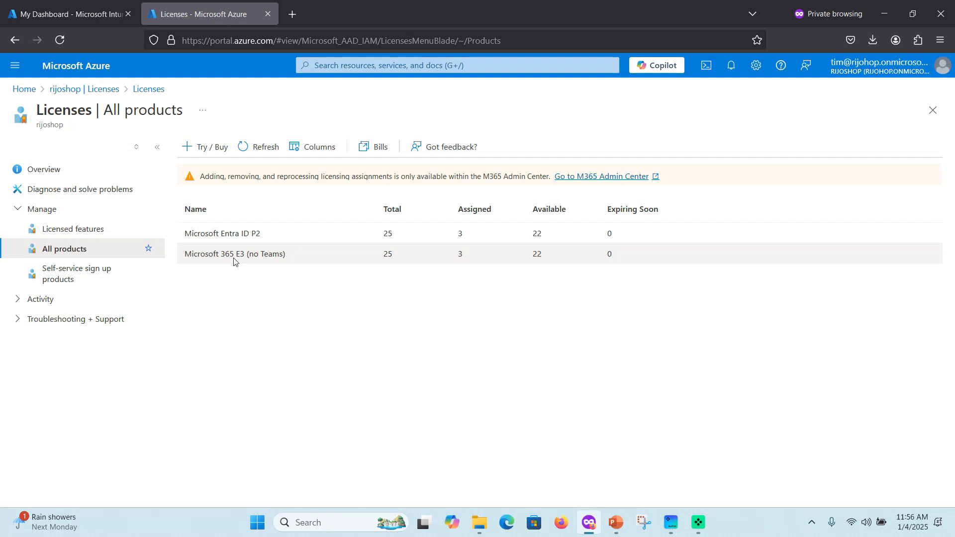
left_click(932, 110)
scroll(125, 395, "down", 3)
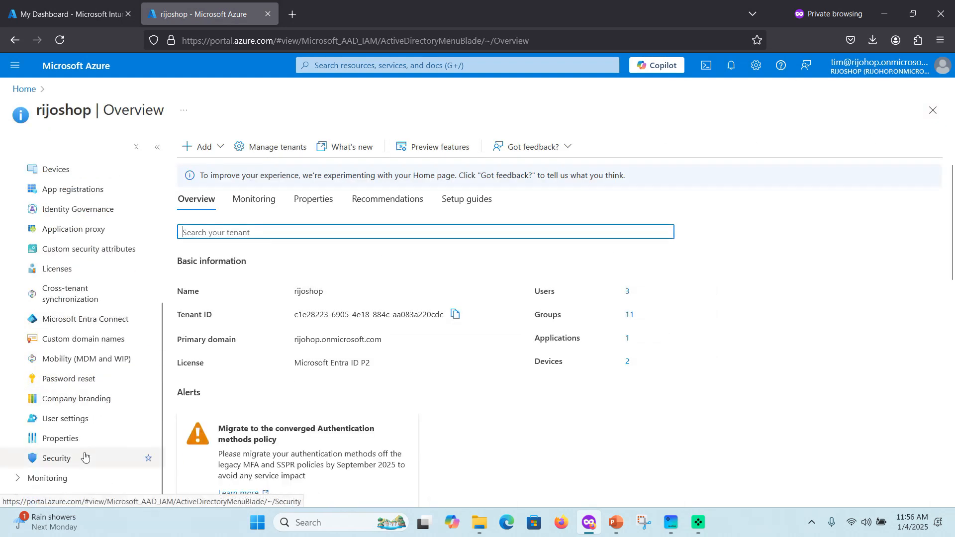
Step: Switch to the Intune admin center and open the Windows Autopatch feature activation page under tenant administration
left_click(85, 16)
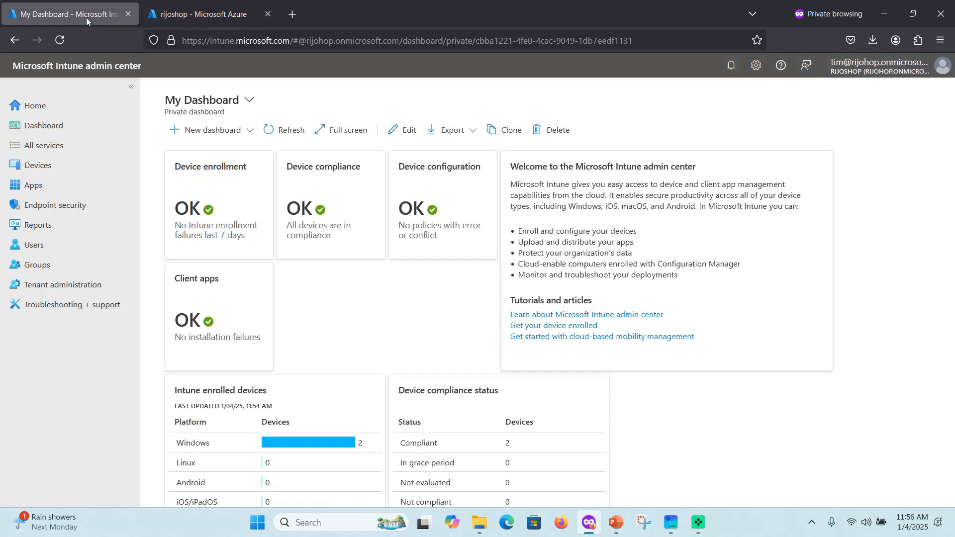
left_click(82, 289)
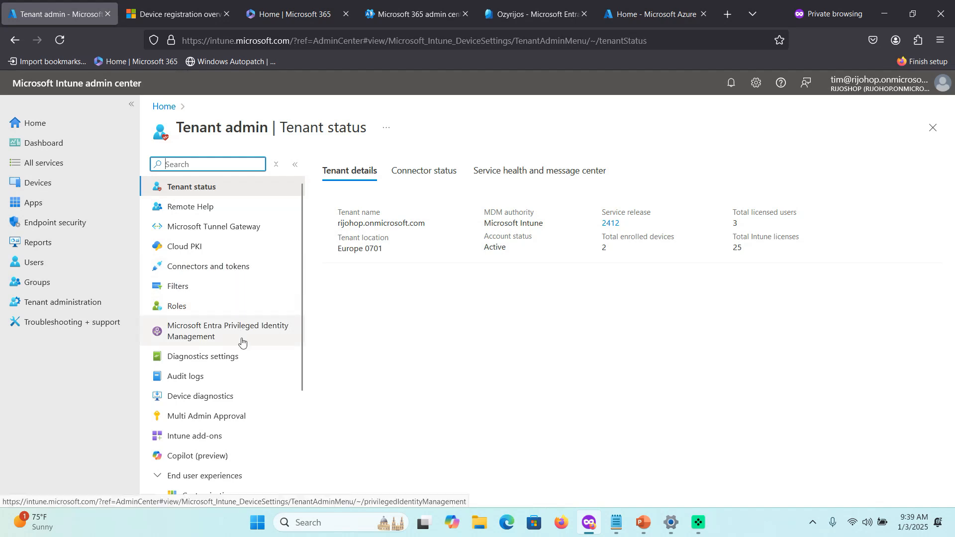
scroll(242, 343, "down", 2)
scroll(242, 341, "down", 3)
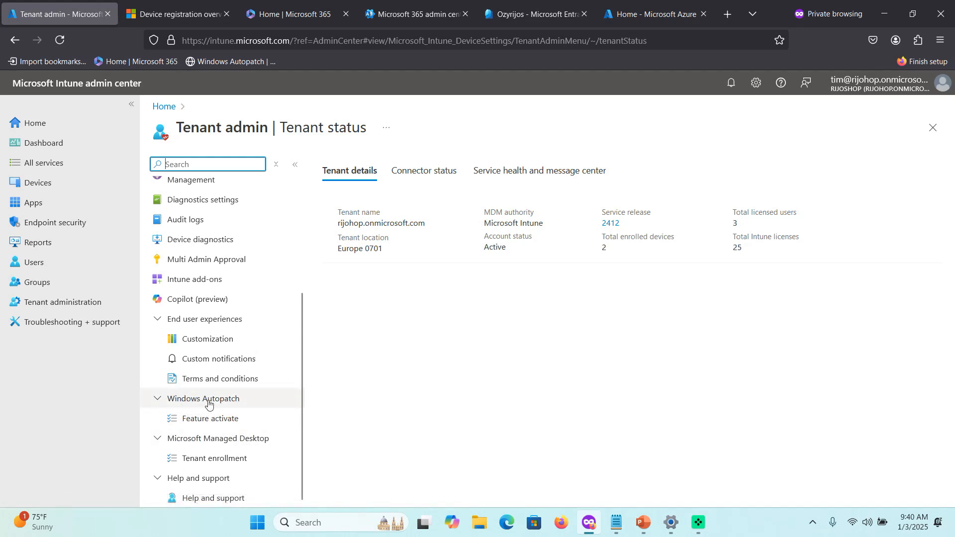
left_click(213, 426)
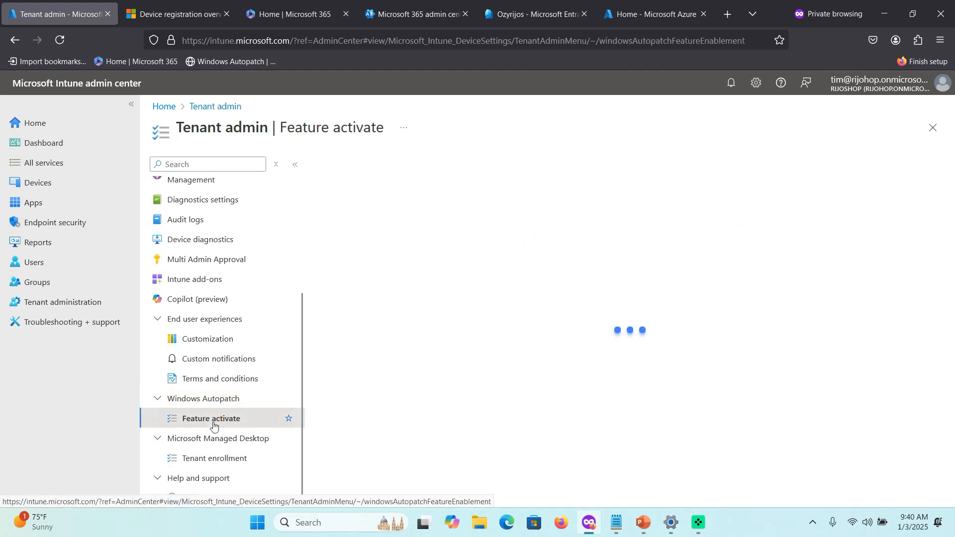
Step: Consent to the Windows Autopatch changes on the tenant and activate the Autopatch features
scroll(422, 313, "down", 2)
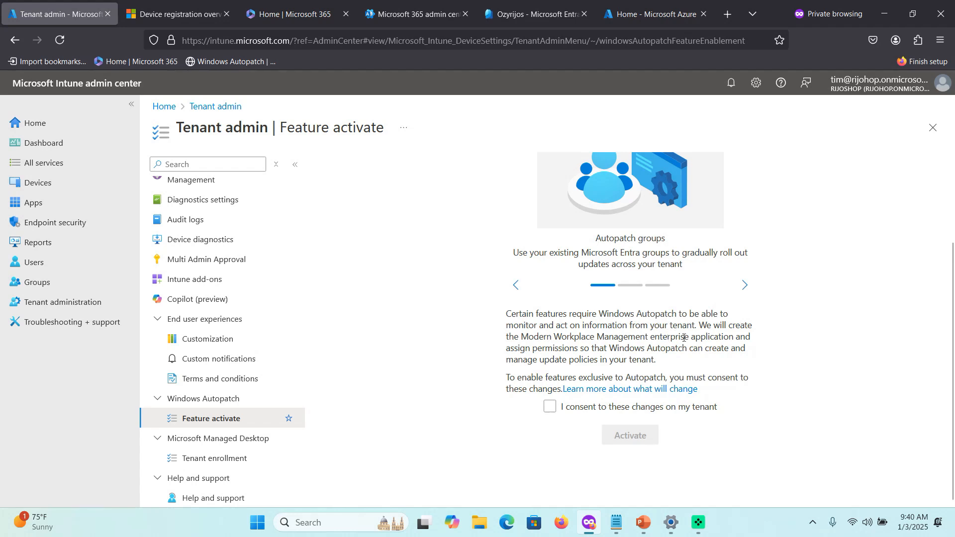
left_click(550, 408)
left_click(745, 286)
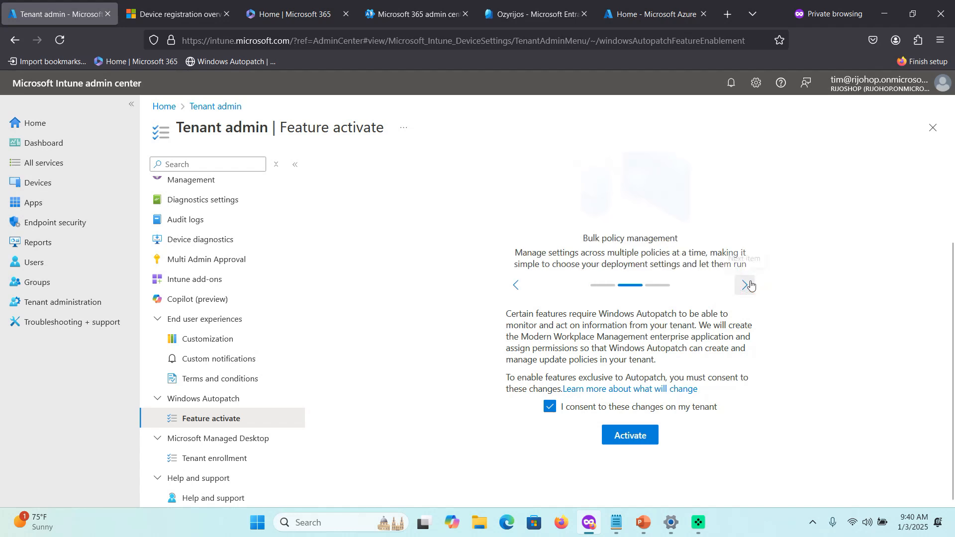
left_click(631, 436)
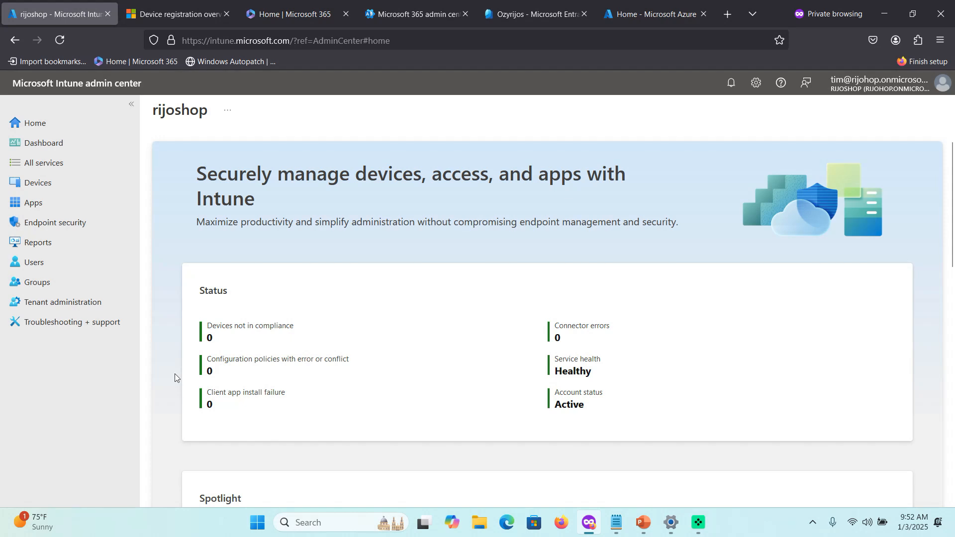
Step: Open the Windows Autopatch admin contacts page under tenant administration
left_click(72, 305)
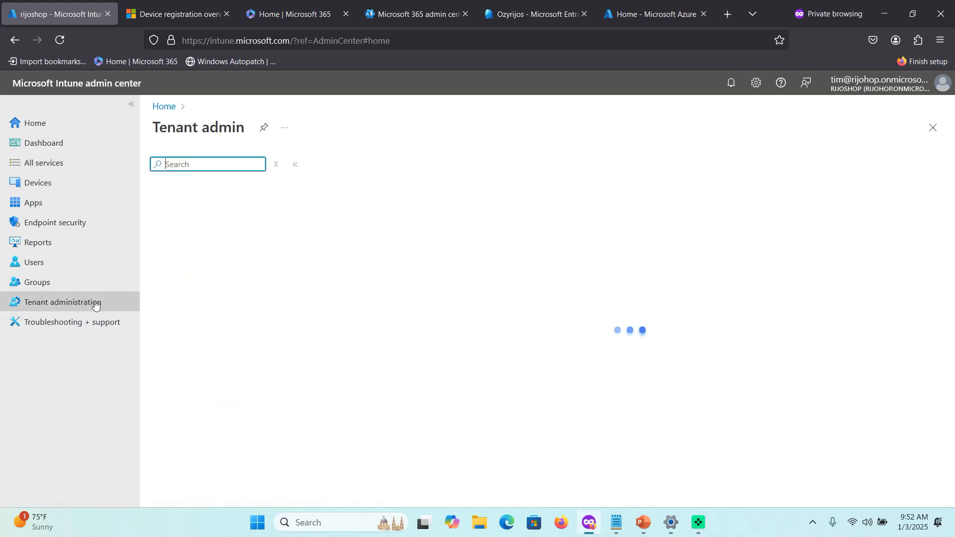
scroll(272, 296, "down", 4)
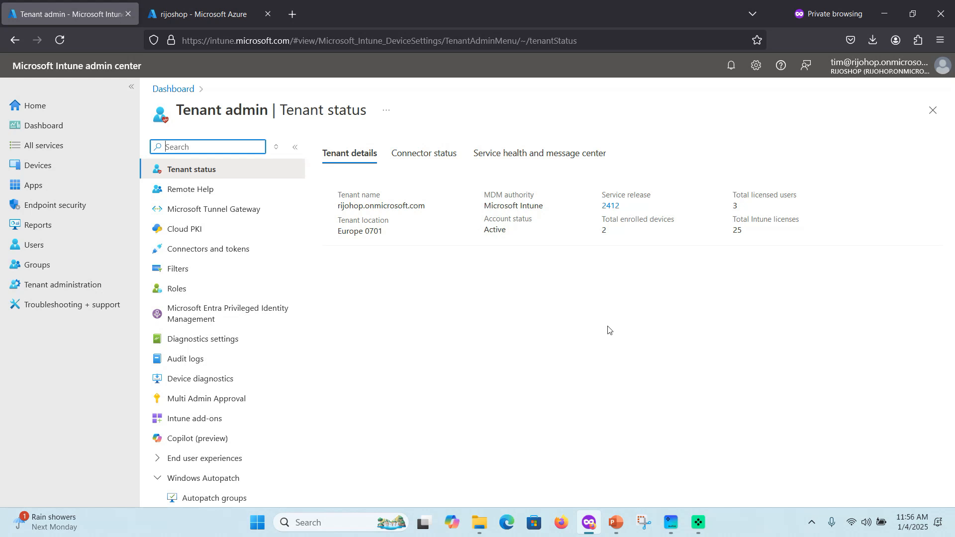
scroll(194, 353, "down", 2)
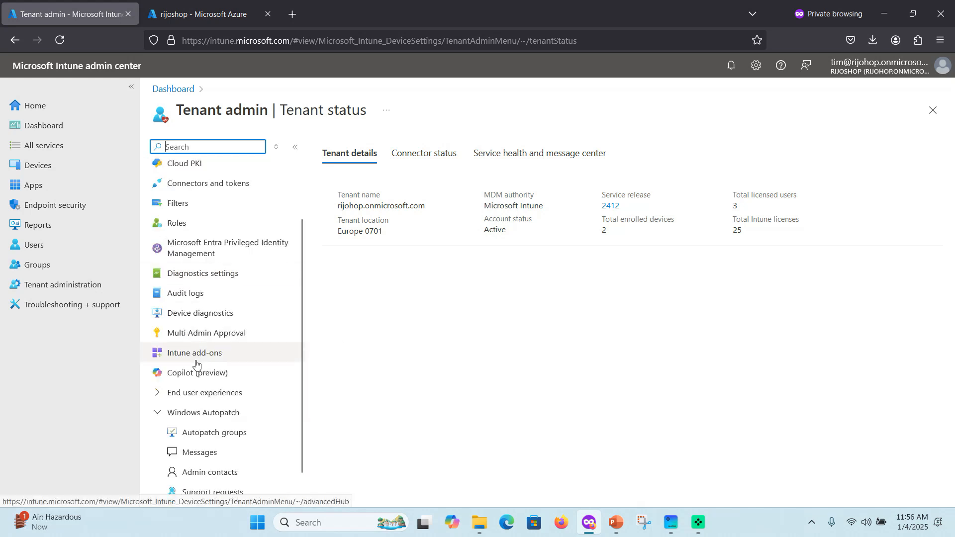
scroll(213, 417, "down", 1)
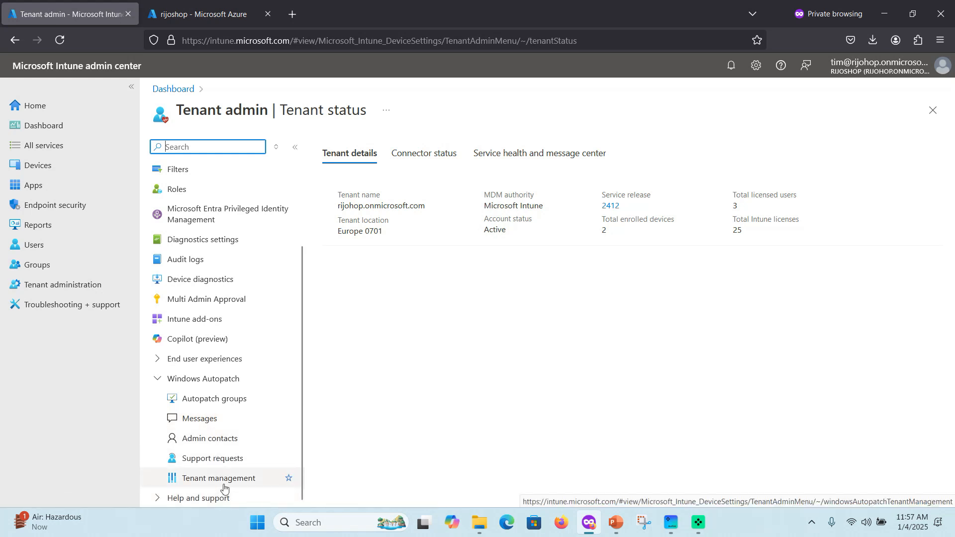
left_click(209, 440)
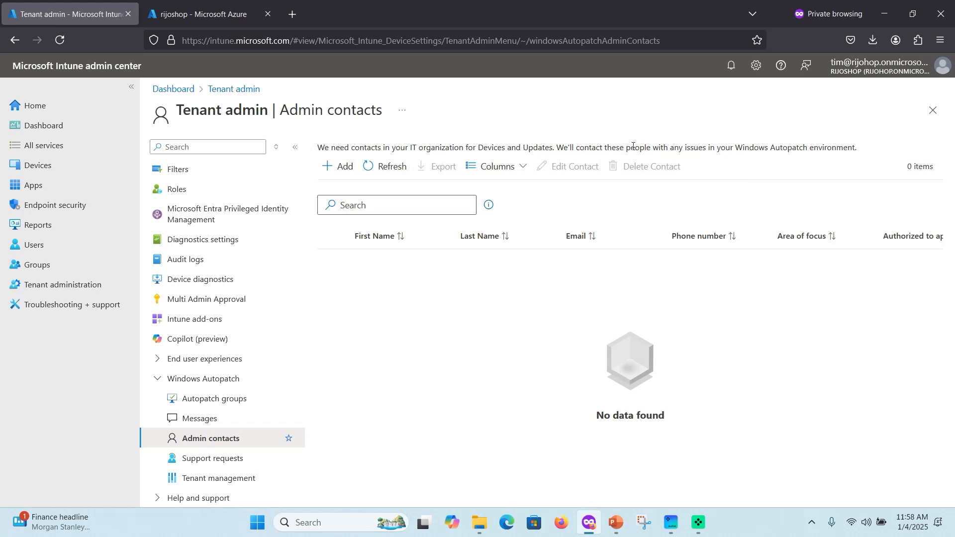
left_click(271, 439)
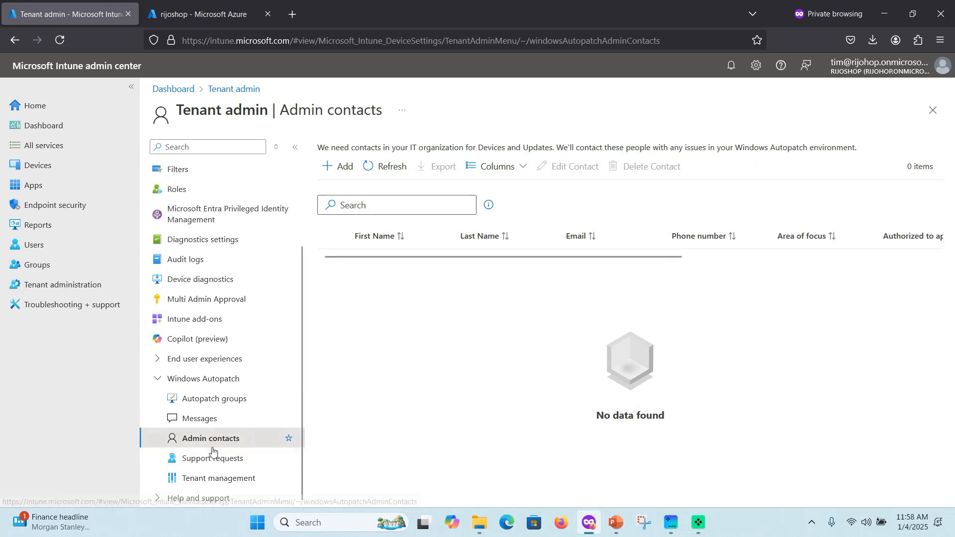
Step: Start adding a Windows Autopatch admin contact with Devices as its area of focus
left_click(339, 175)
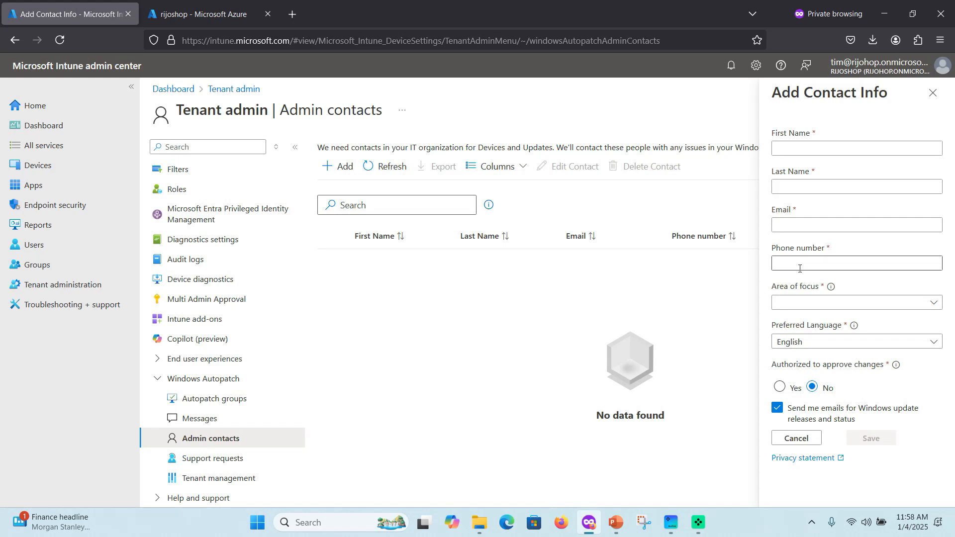
left_click(812, 303)
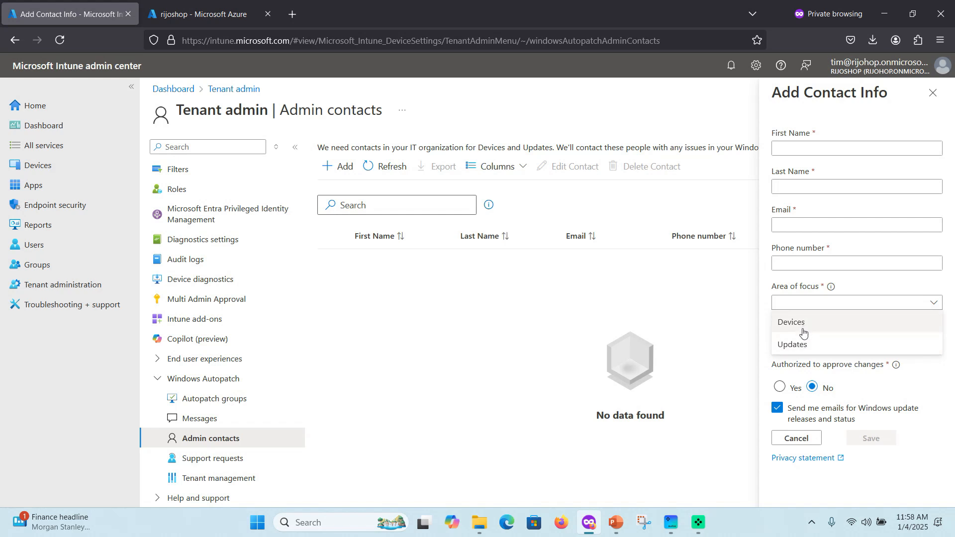
left_click(802, 327)
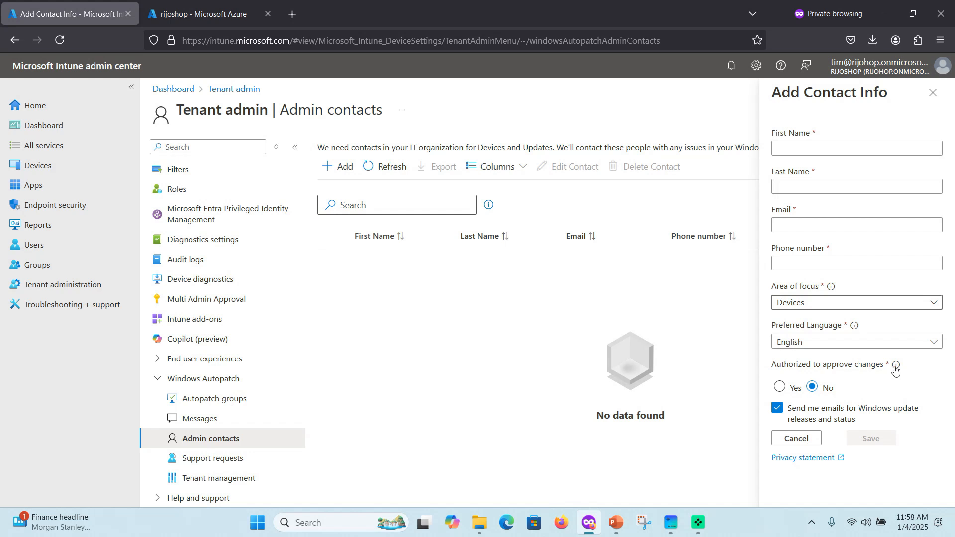
mouse_move(895, 368)
Step: Fill in the new admin contact's first name, last name, email and phone number
left_click(823, 155)
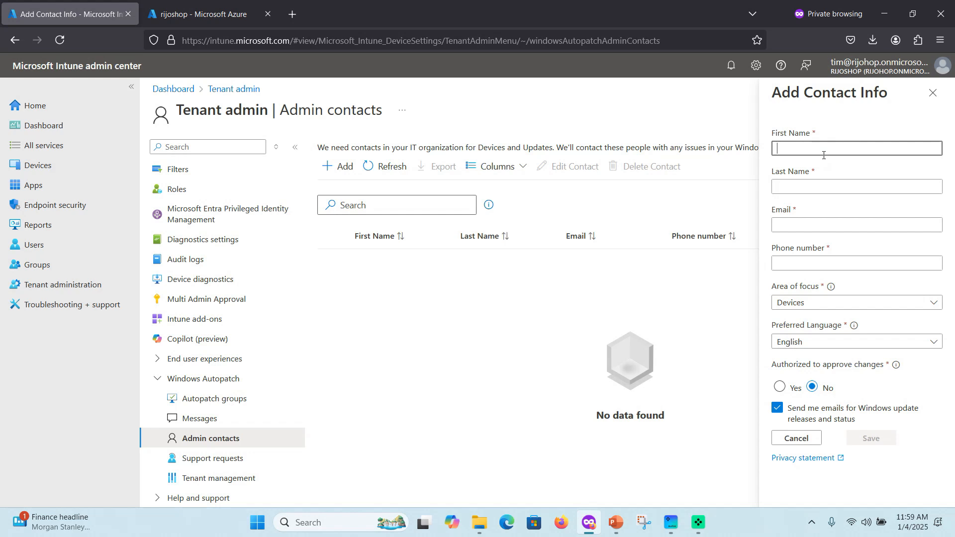
type("rijo")
key("Tab")
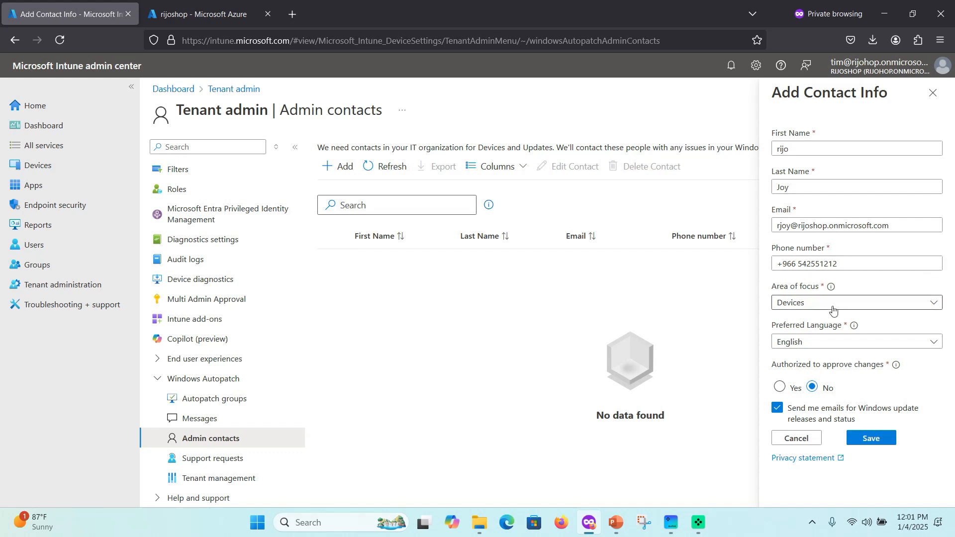
Step: Set the contact's area of focus to Updates and preferred language to English, and save the contact
left_click(804, 306)
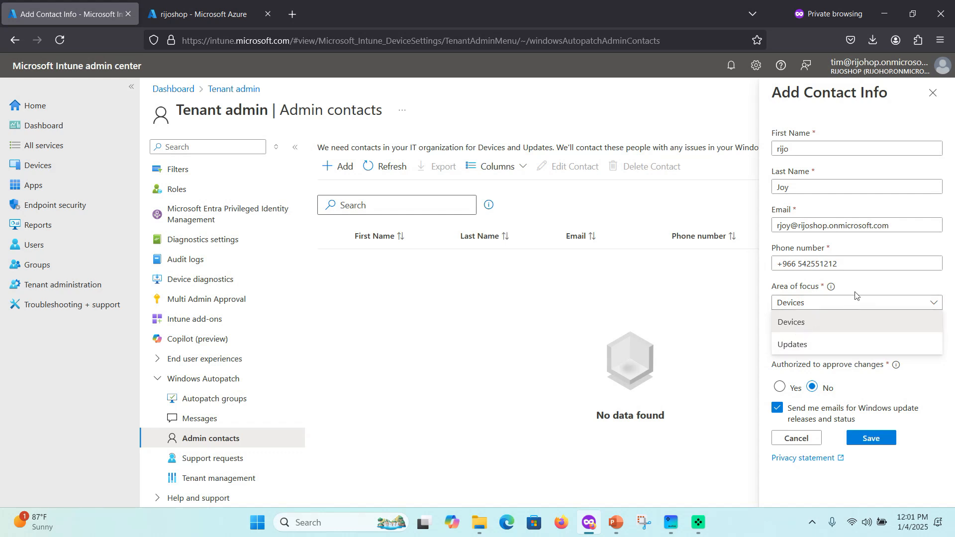
left_click(794, 349)
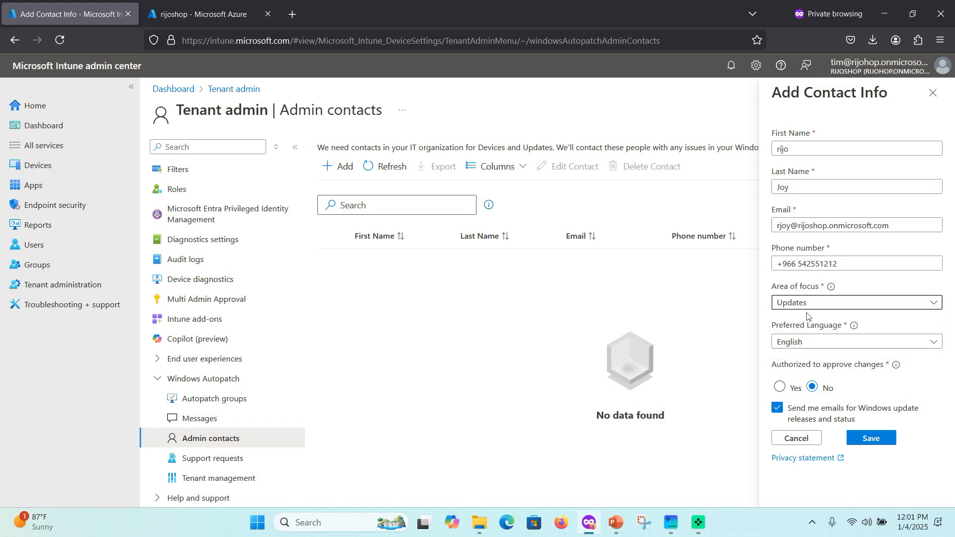
left_click(806, 347)
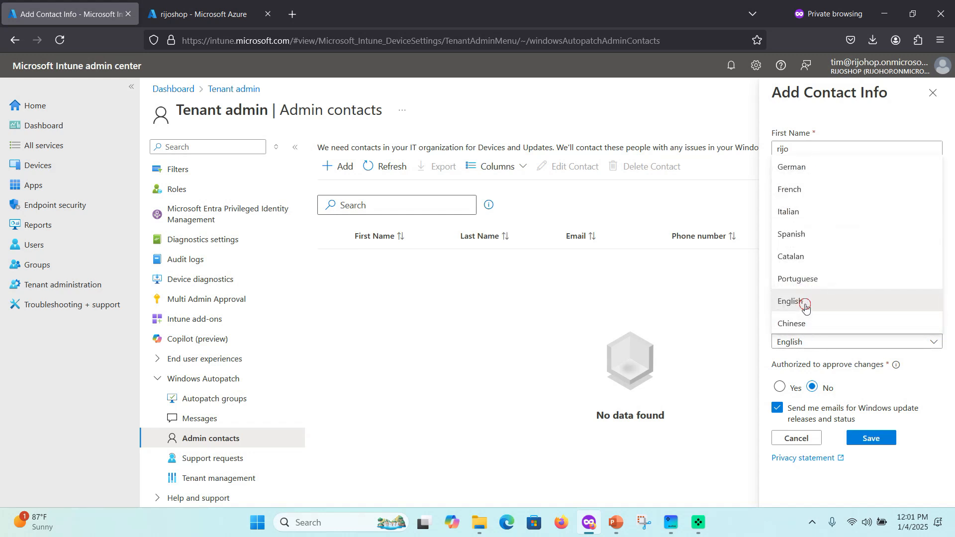
left_click(802, 309)
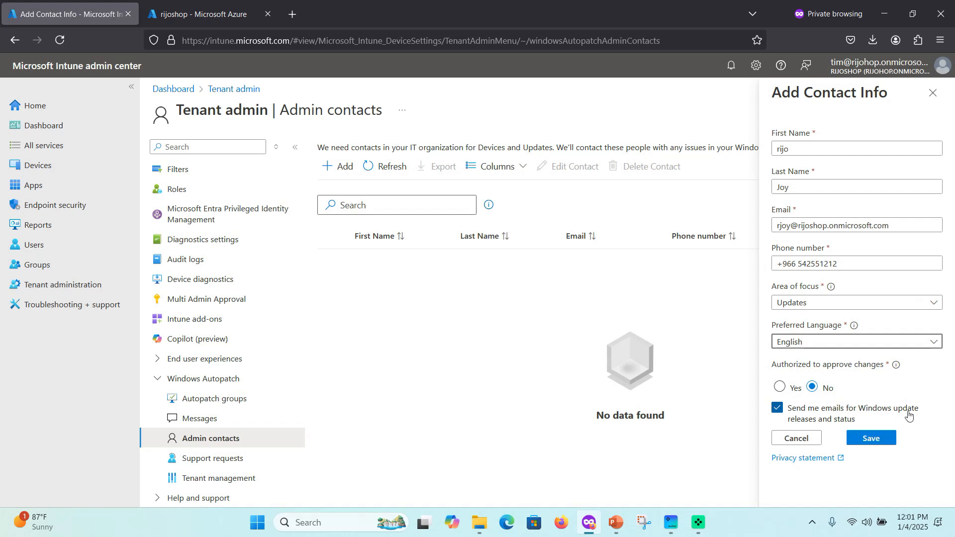
left_click(891, 444)
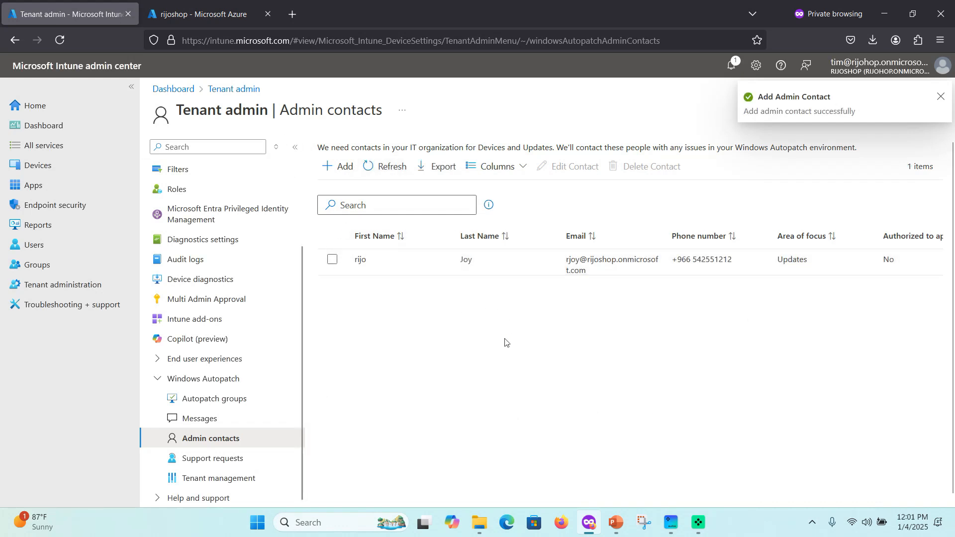
left_click(940, 97)
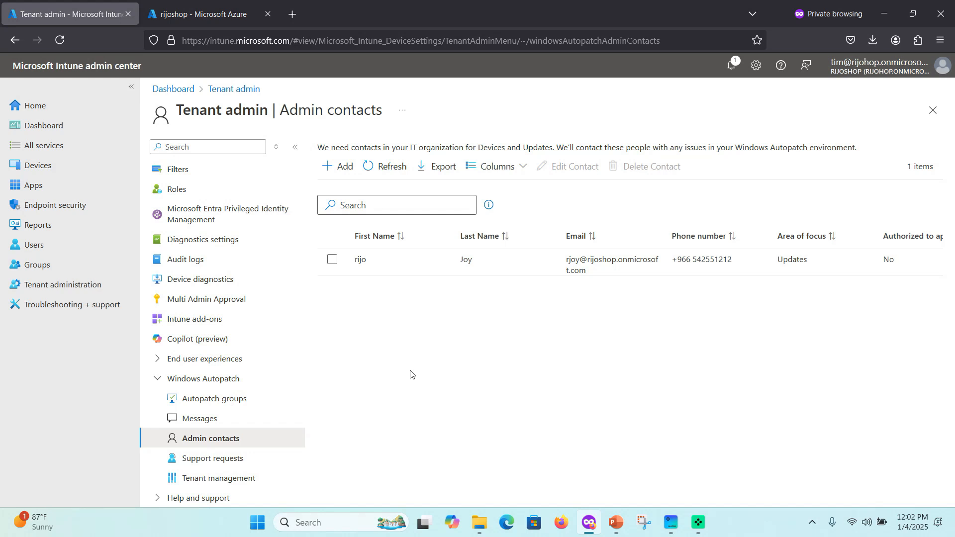
Step: Review the tenant's security groups, widening the name column to read the full Windows Autopatch group names
left_click(41, 269)
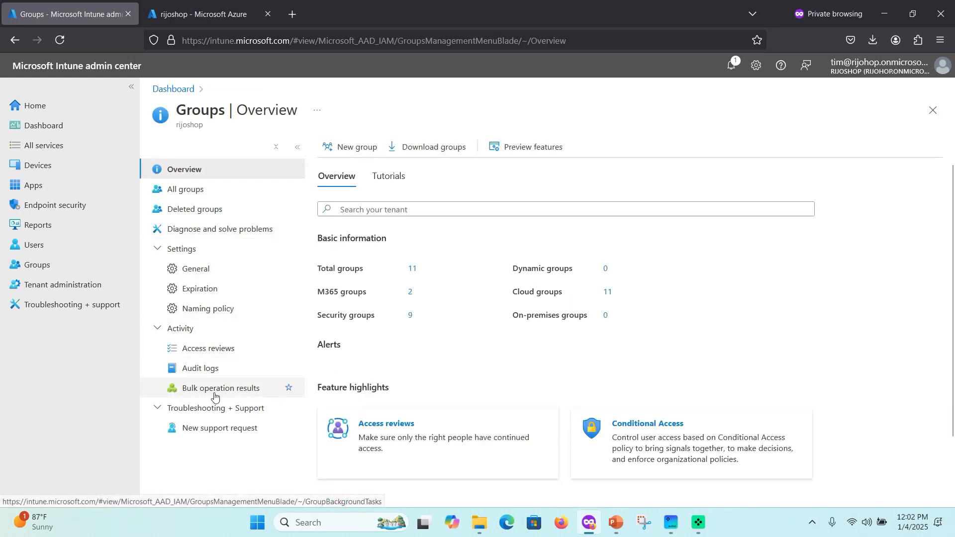
left_click(411, 315)
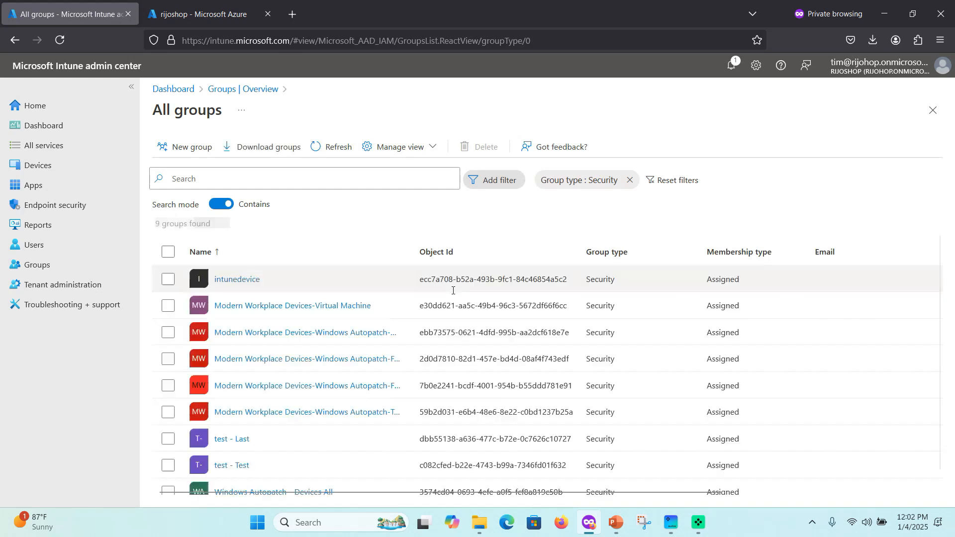
left_click_drag(413, 244, 622, 241)
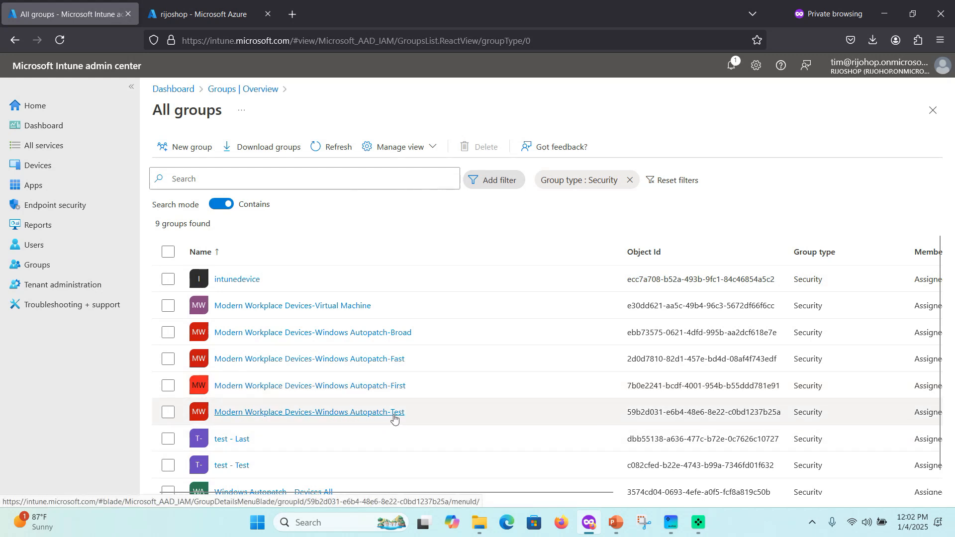
scroll(394, 417, "down", 1)
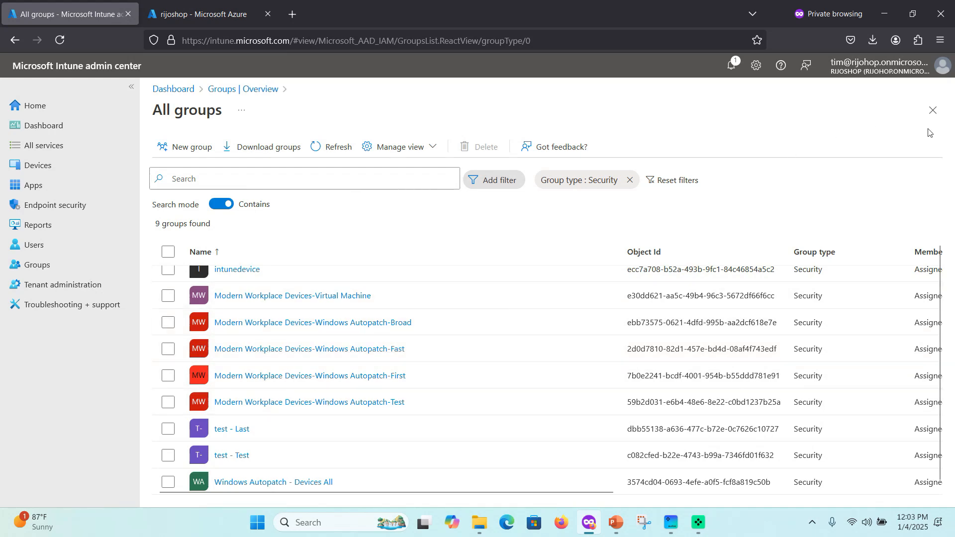
left_click(933, 110)
Step: Open the Windows Autopatch groups page under tenant administration and collapse its side navigation
left_click(43, 282)
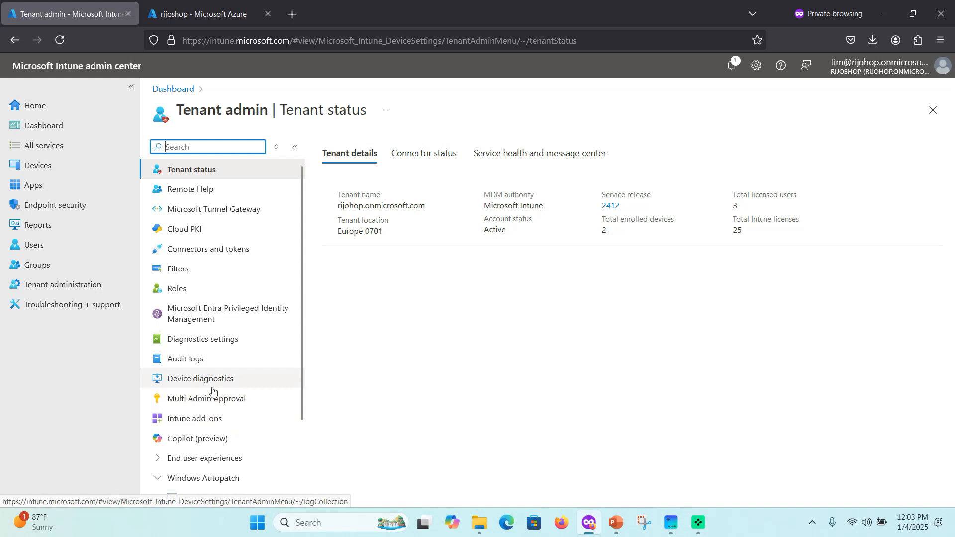
scroll(239, 393, "down", 2)
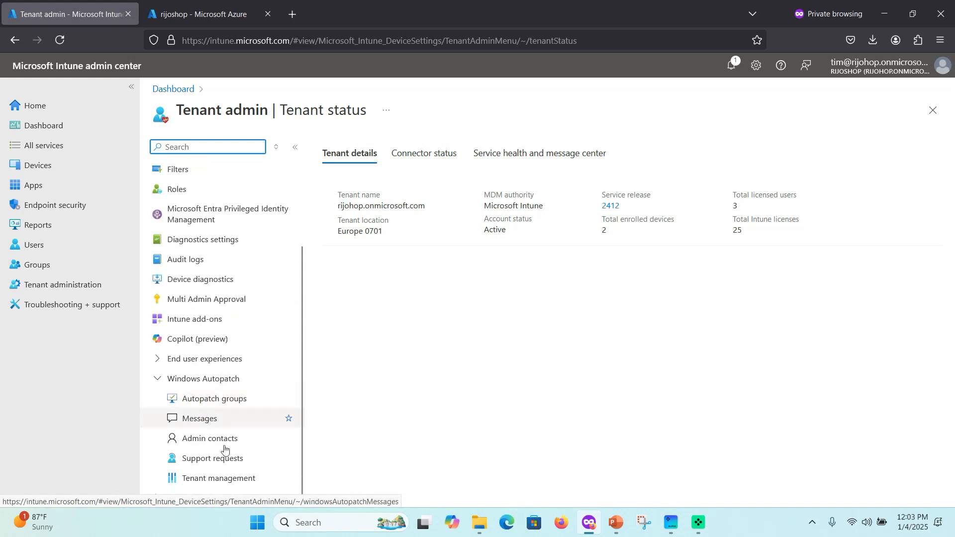
left_click(212, 400)
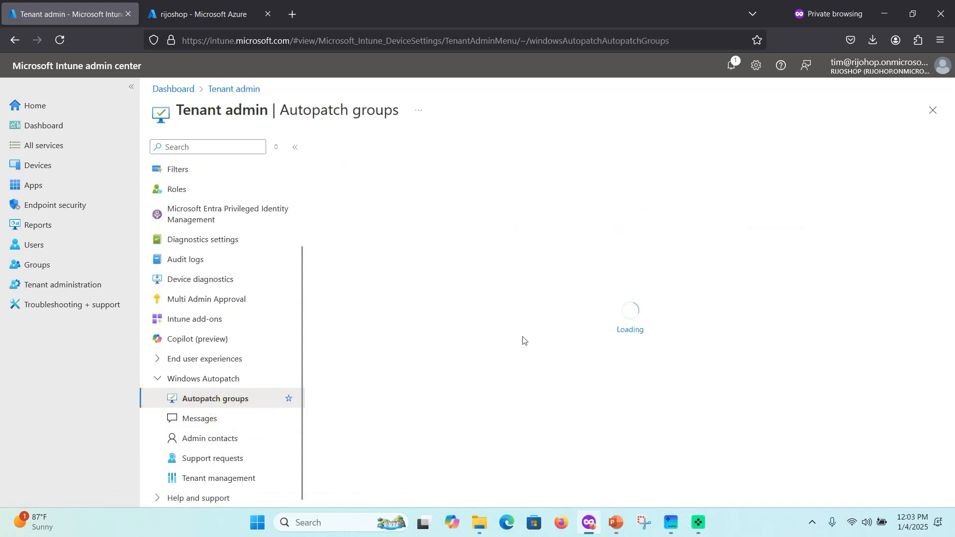
left_click(295, 147)
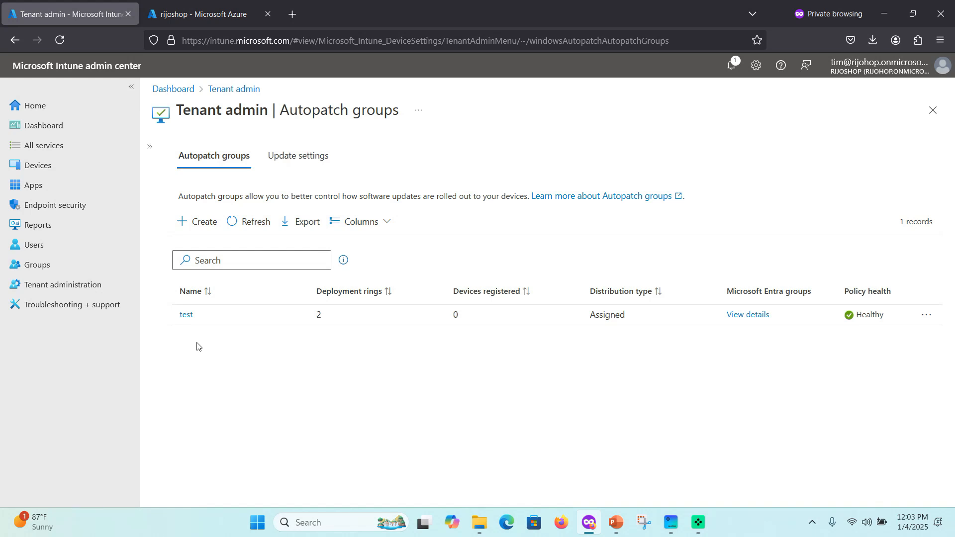
Step: Start a new Autopatch group and name it Contoso-Department
left_click(195, 228)
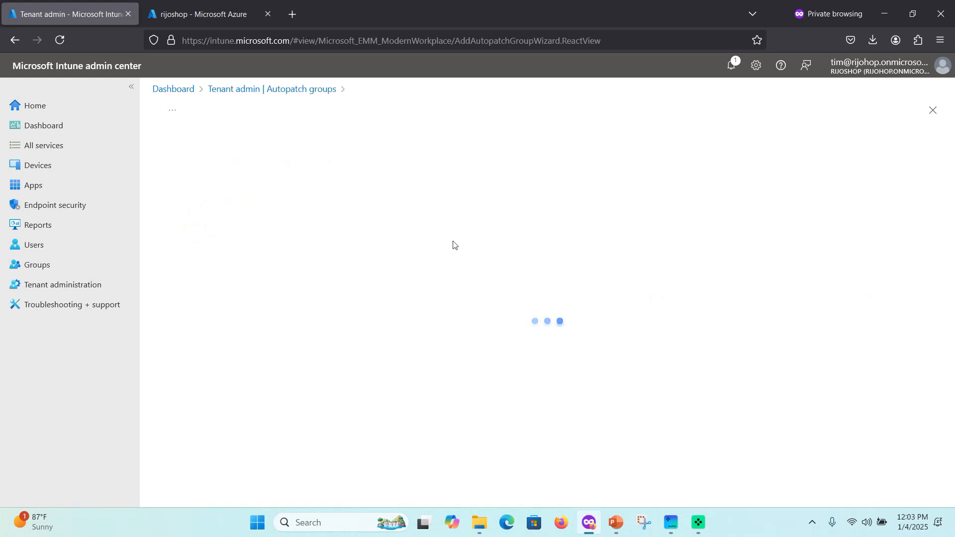
left_click(339, 191)
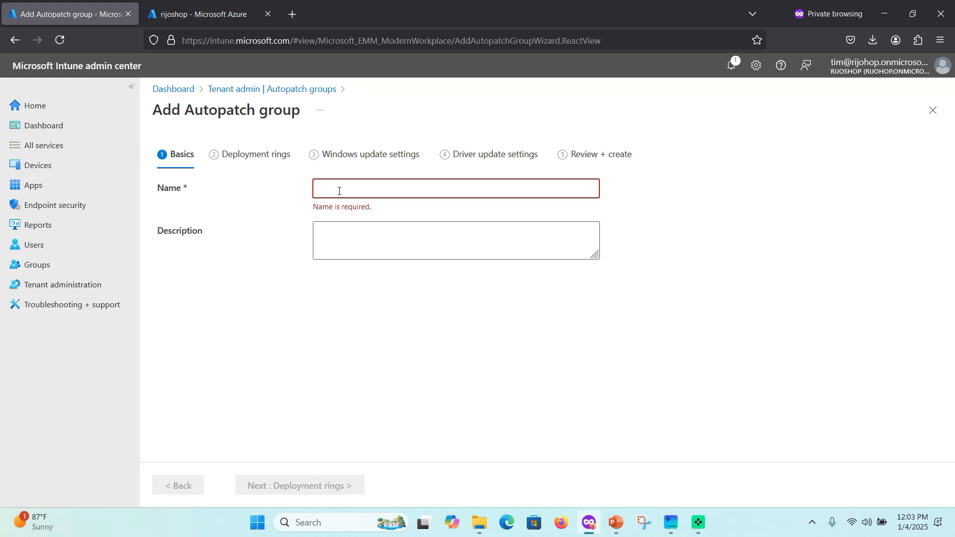
type("Con")
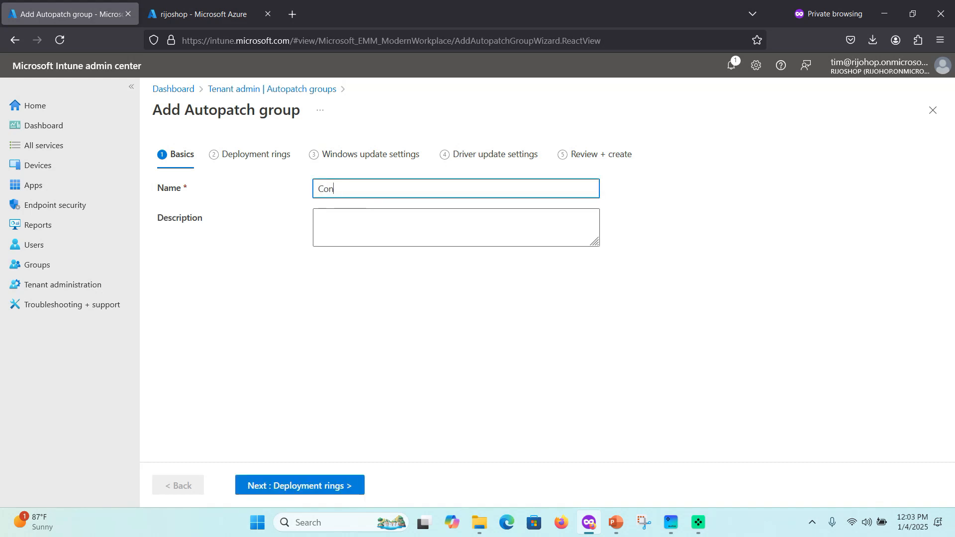
type("toso-FIna")
Step: Enter the description "this autopatch group for Contoso-Department", copying the department wording from the group's name
left_click(321, 215)
type("t")
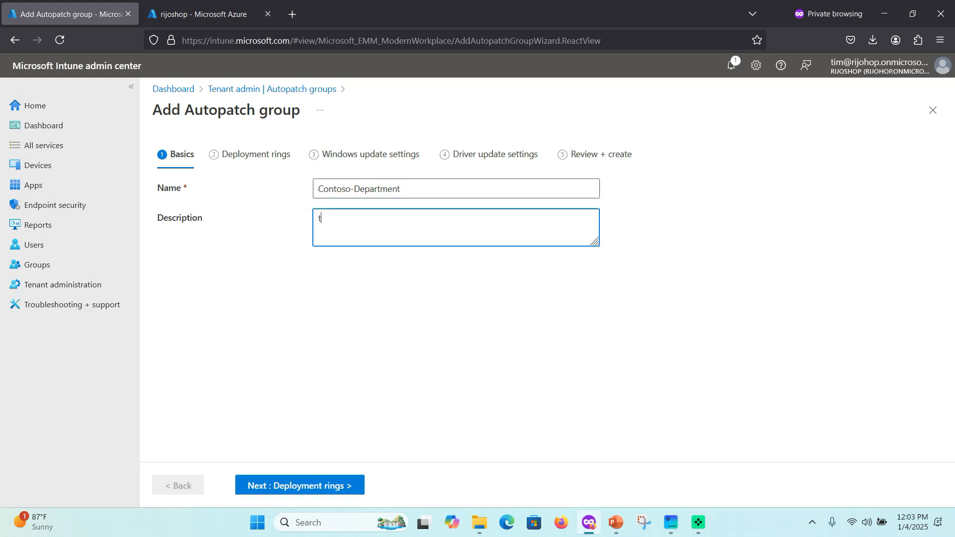
type("his autopatch group fo")
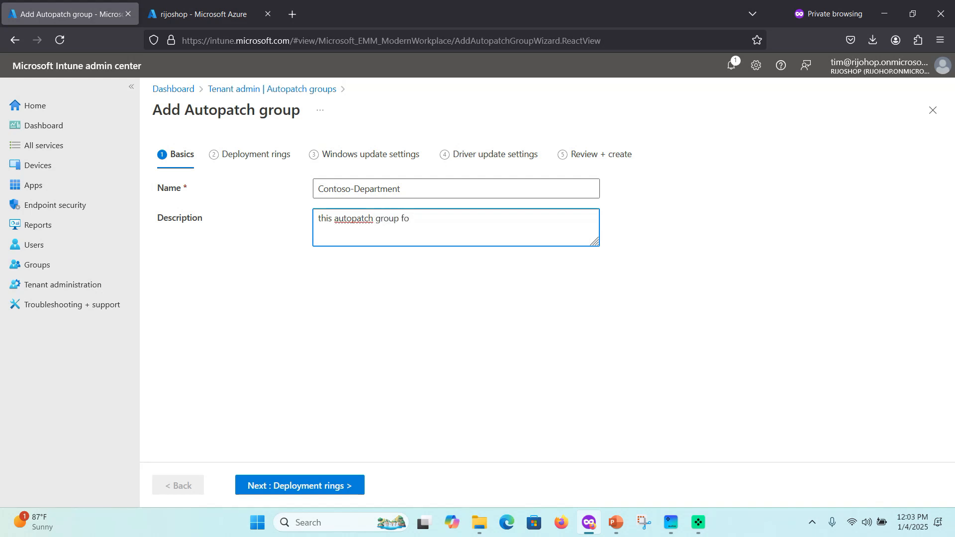
left_click(415, 187)
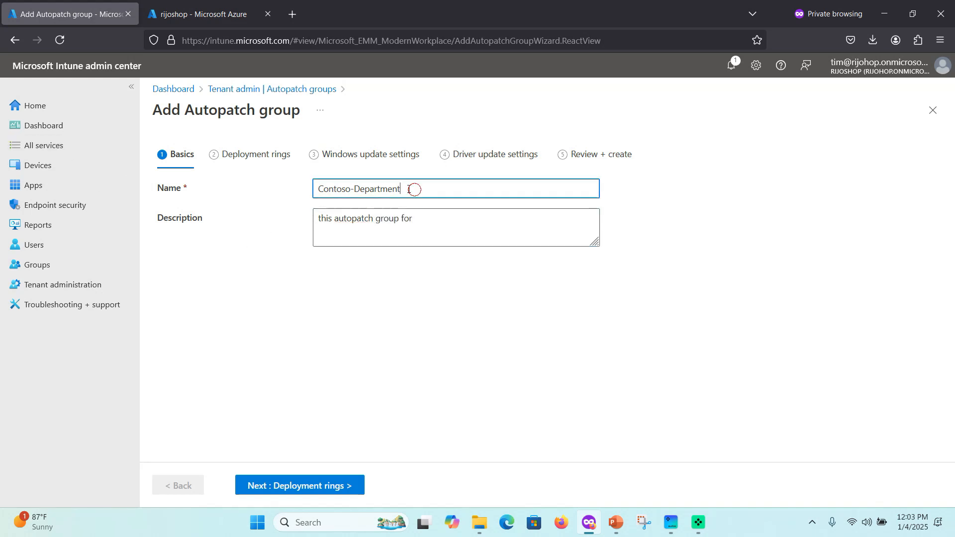
triple_click(358, 190)
key("ctrl+c")
left_click(419, 217)
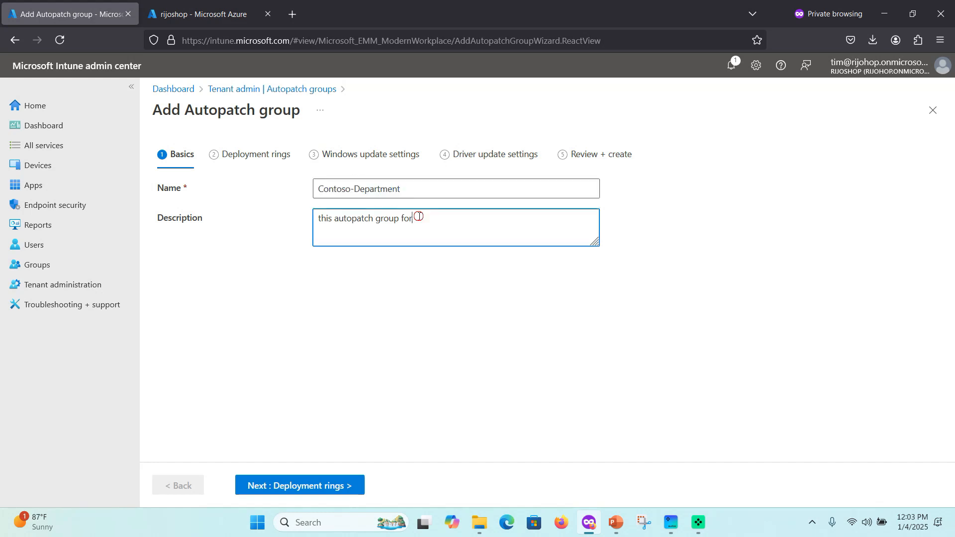
key("ctrl+v")
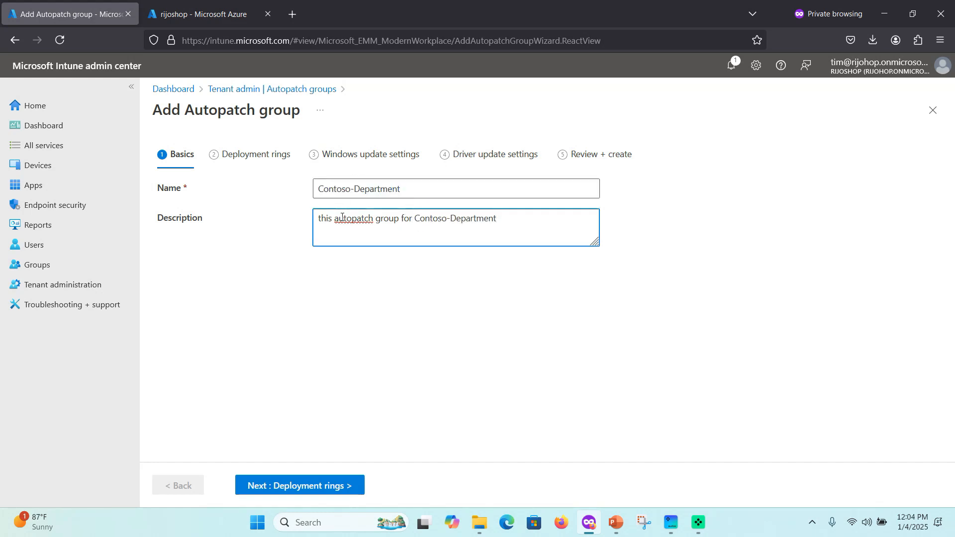
Step: Capitalize "This" and "Autopatch" in the group description, and continue to the deployment rings stage
left_click(343, 217)
key("BackSpace")
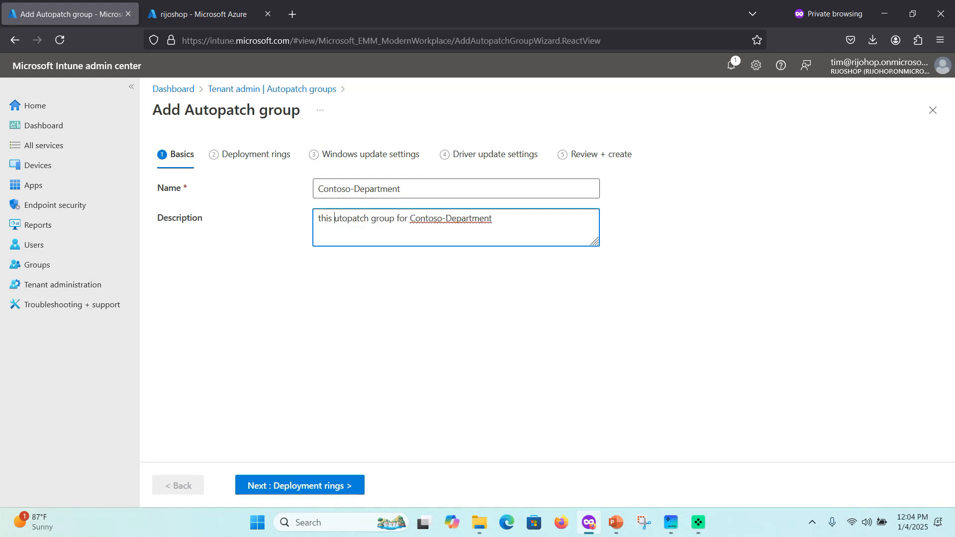
type("A")
left_click(455, 282)
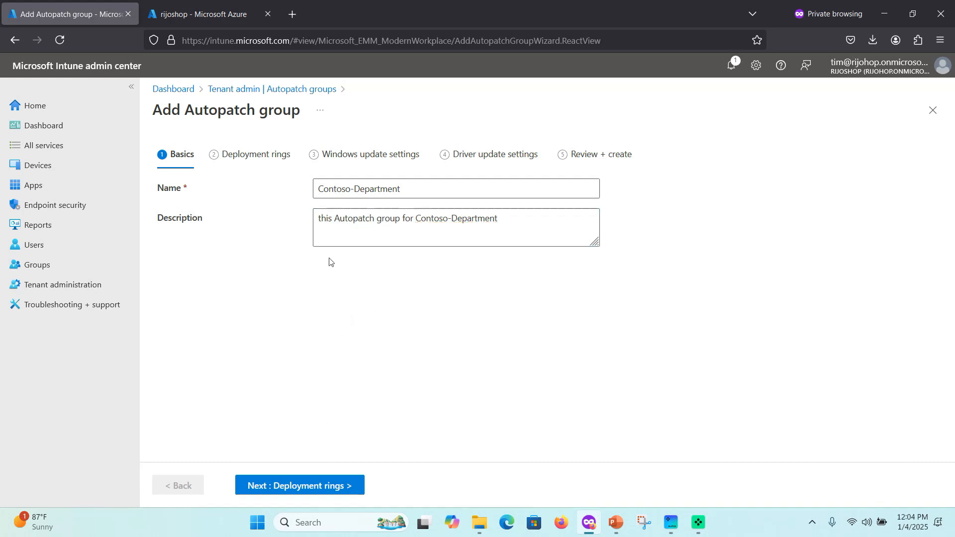
left_click(322, 219)
key("BackSpace")
type("T")
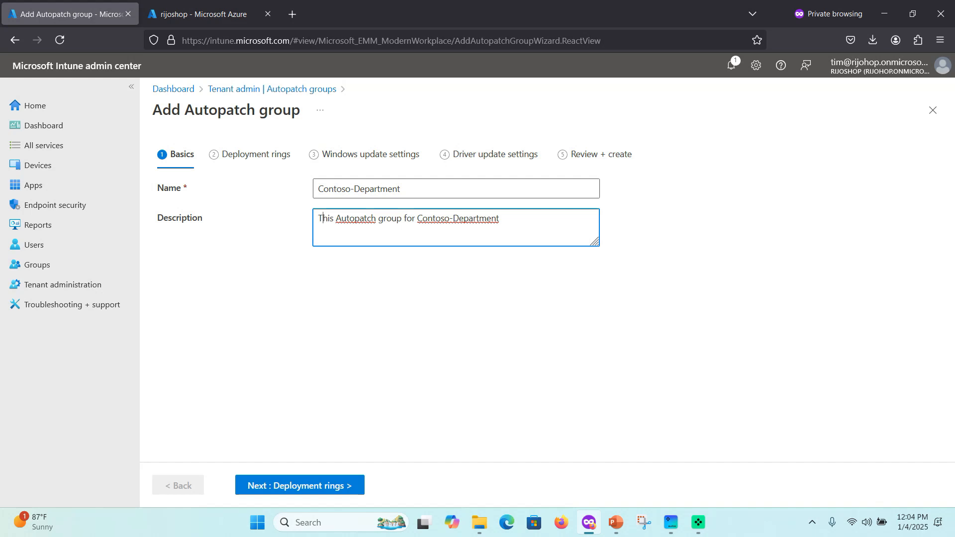
left_click(323, 491)
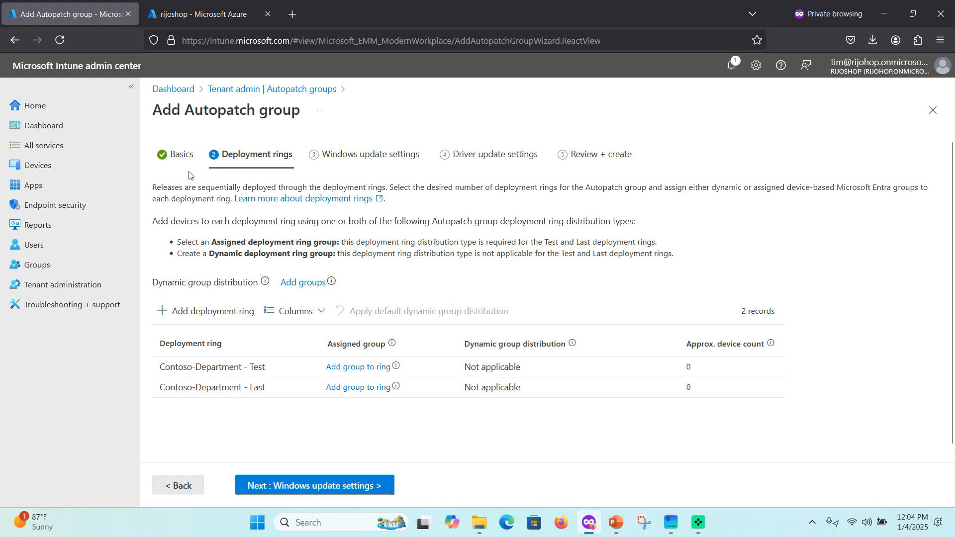
Step: Switch to the PowerPoint presentation and read through the slide on Autopatch group deployment rings
mouse_move(624, 523)
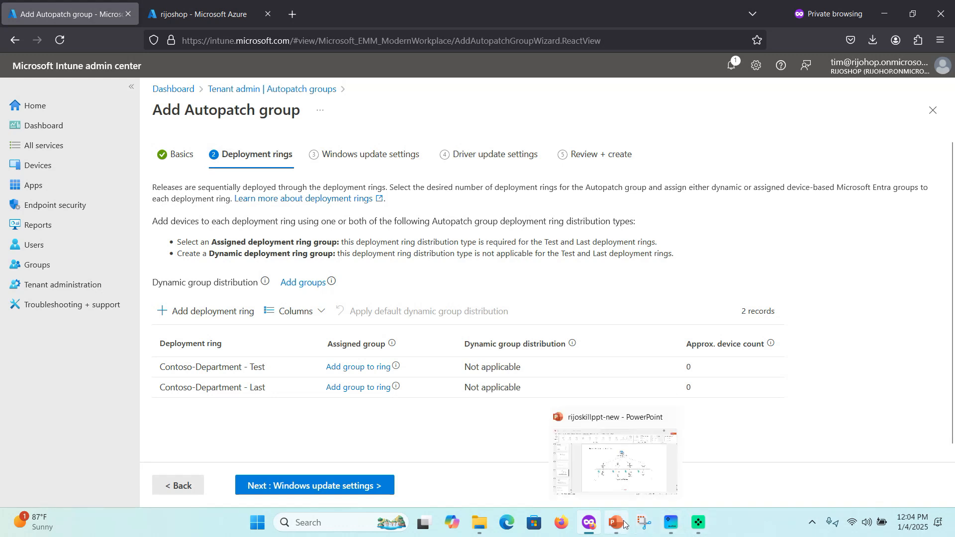
left_click(624, 523)
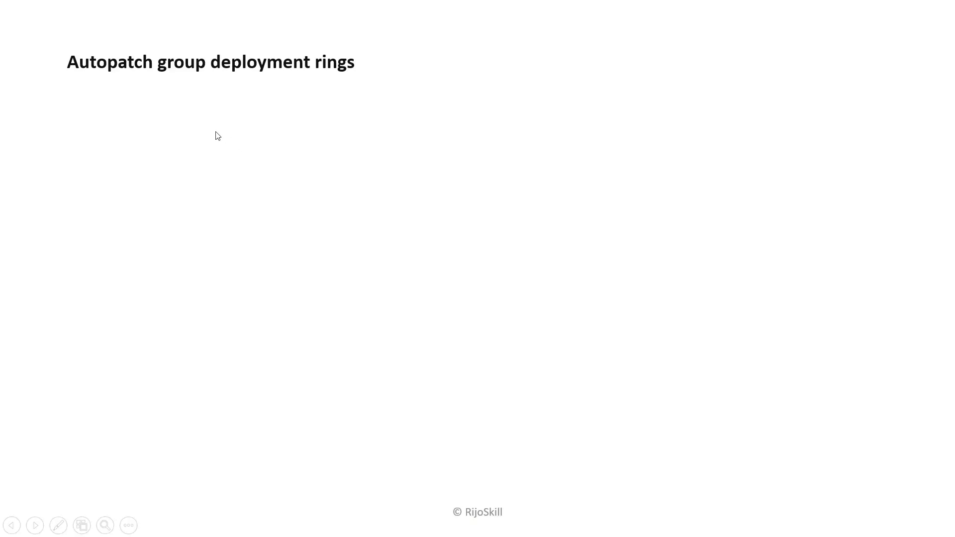
key("Right")
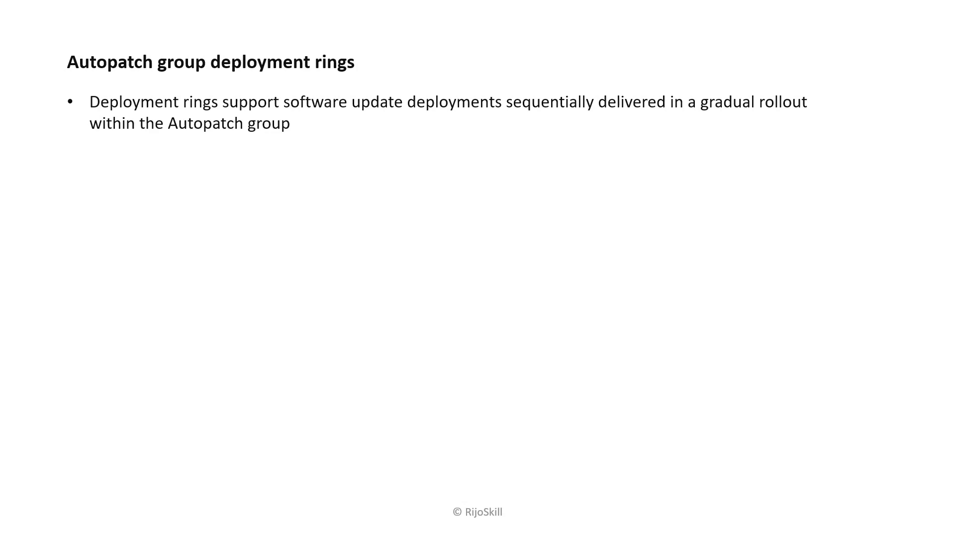
key("Right")
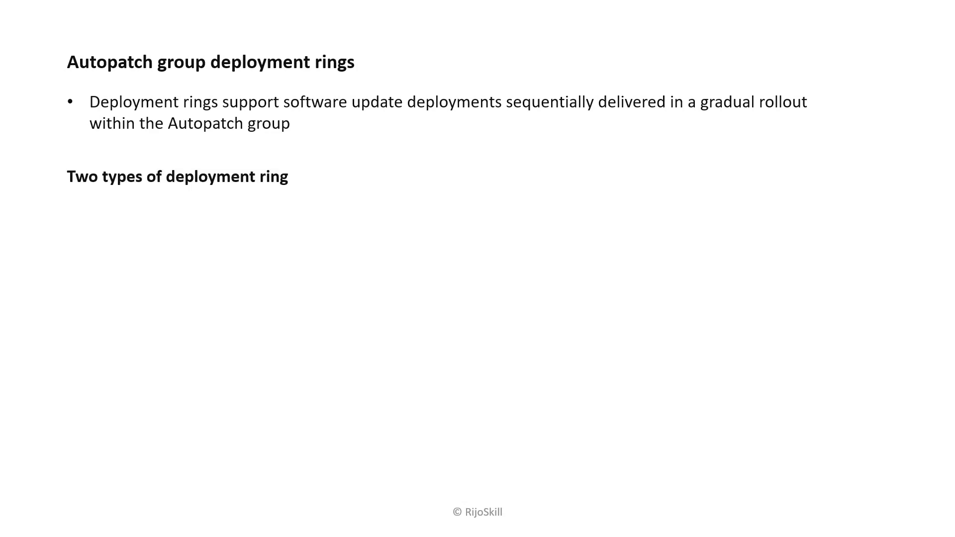
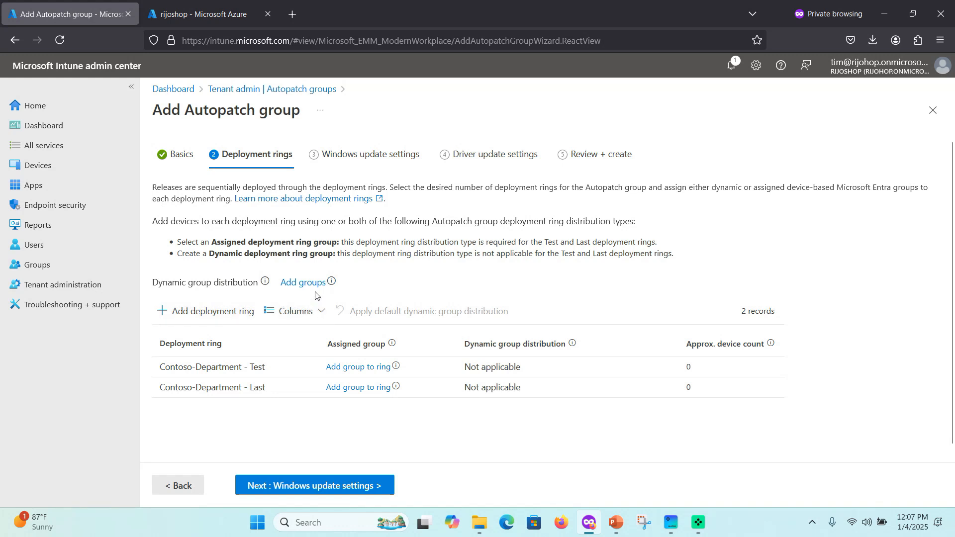
Step: Add the intunedevice and All Company groups to the dynamic group distribution
left_click(311, 288)
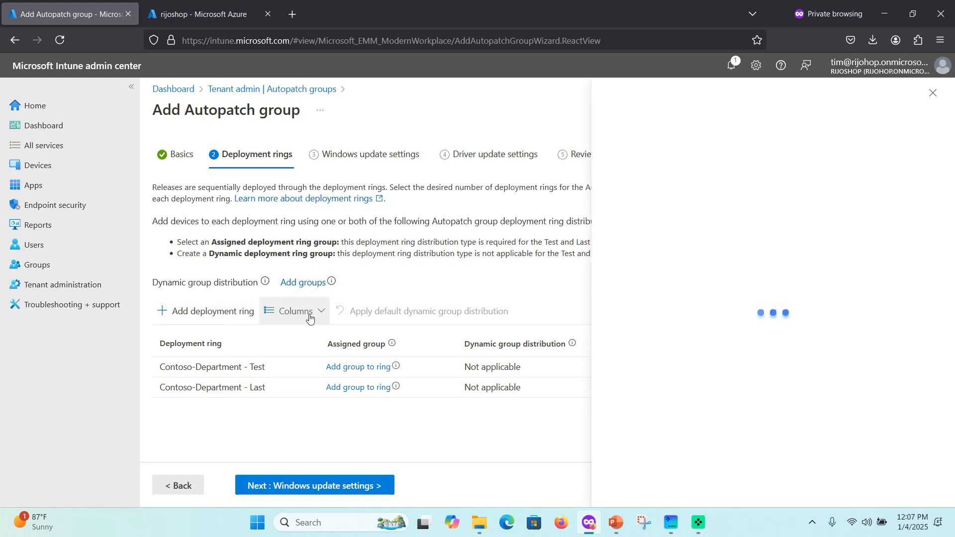
left_click(283, 311)
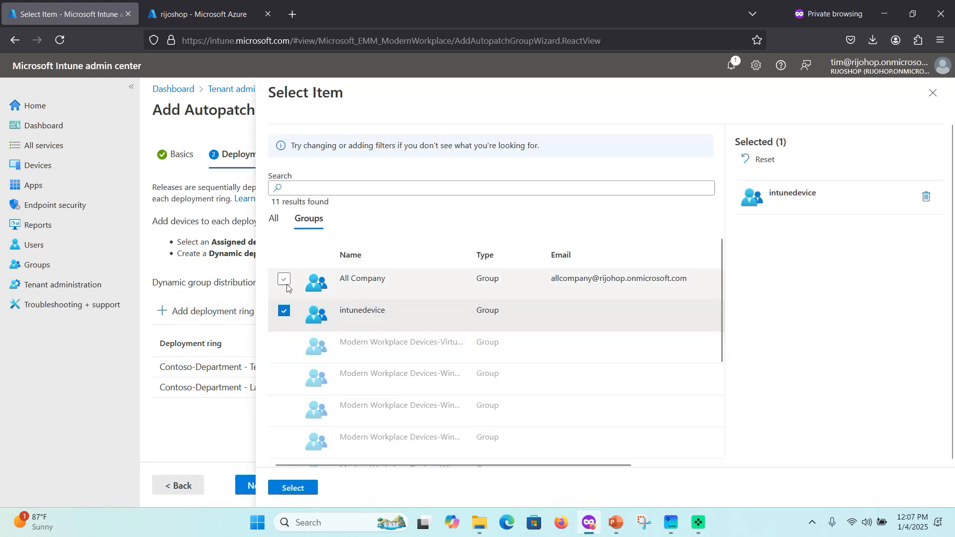
left_click(284, 278)
left_click(293, 488)
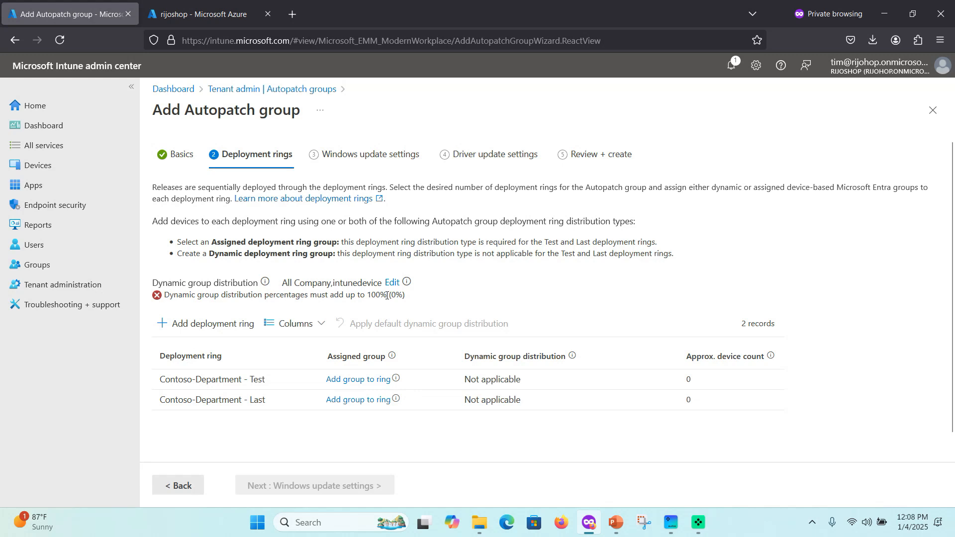
Step: Add two deployment rings between the Test and Last rings of the Contoso-Department group
left_click(215, 326)
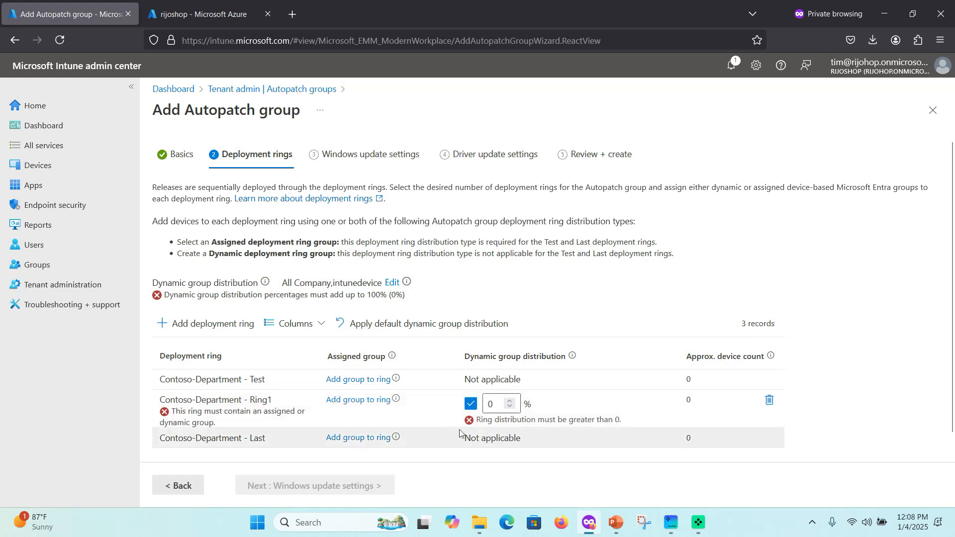
scroll(443, 416, "down", 1)
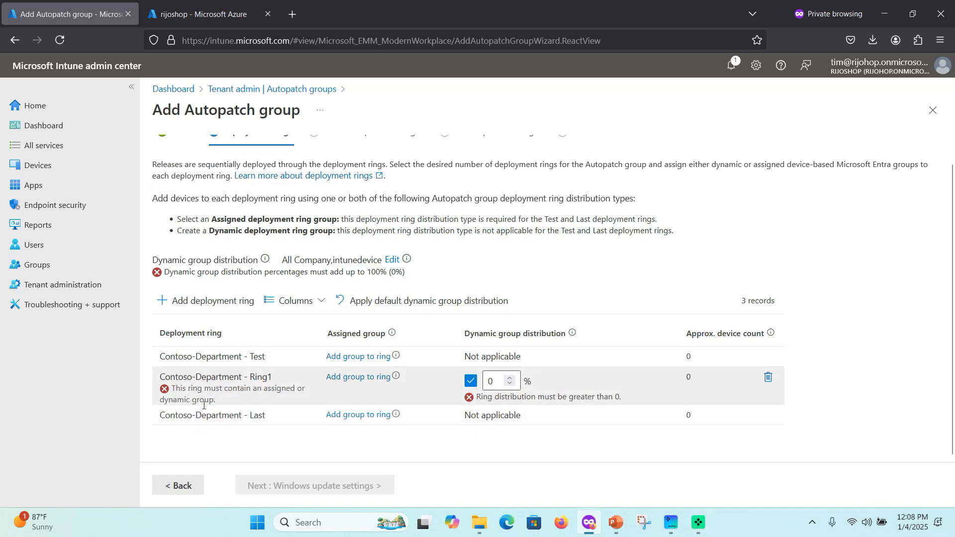
left_click(199, 300)
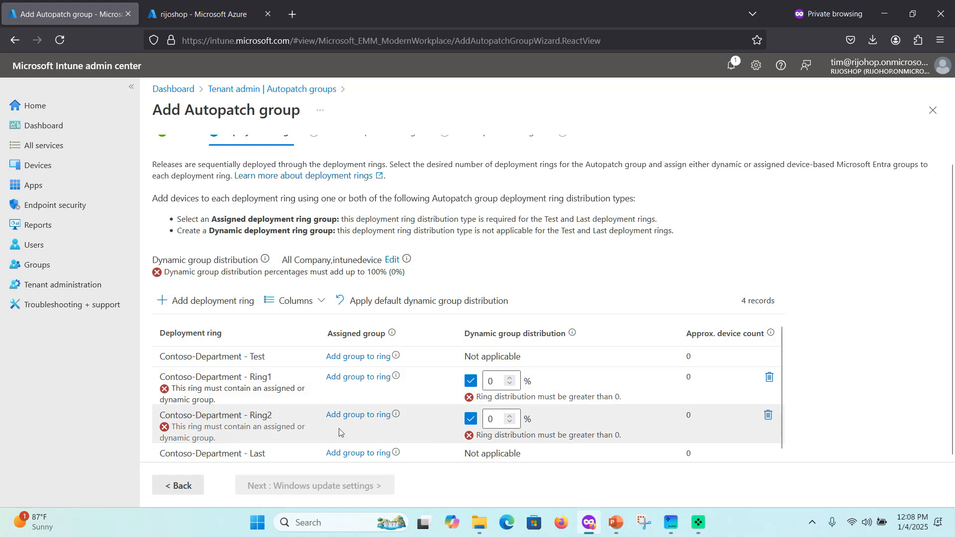
Step: Set the dynamic group distribution to 10% for Ring1 and 90% for Ring2
scroll(268, 405, "down", 1)
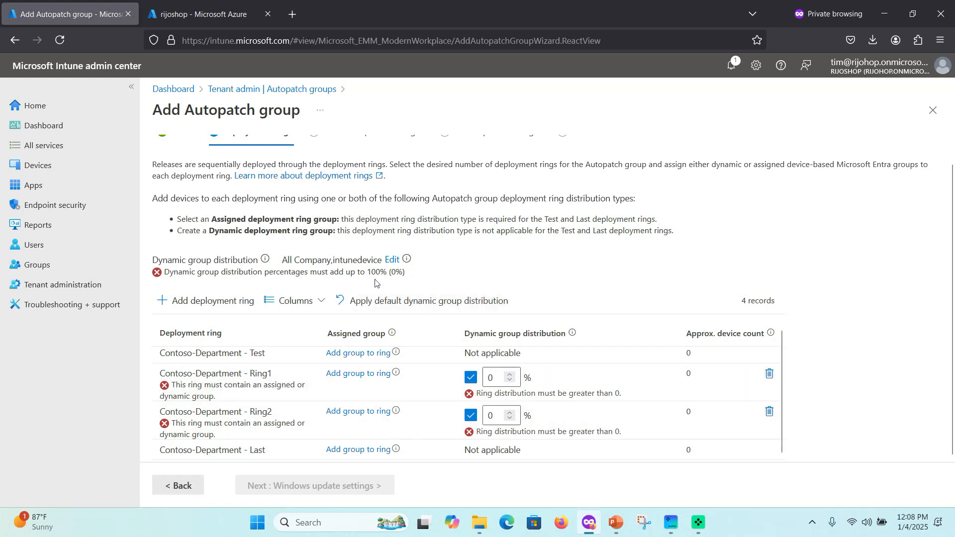
left_click(493, 377)
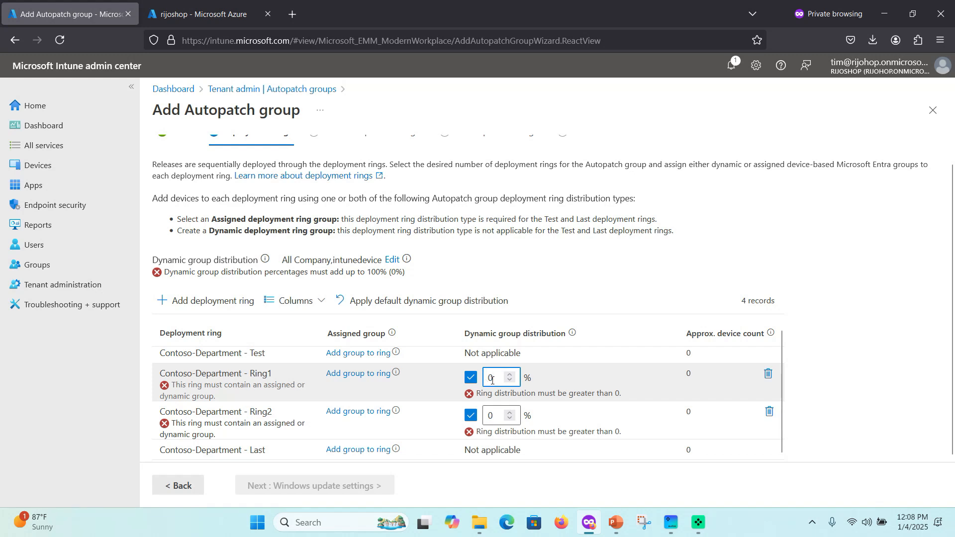
type("10")
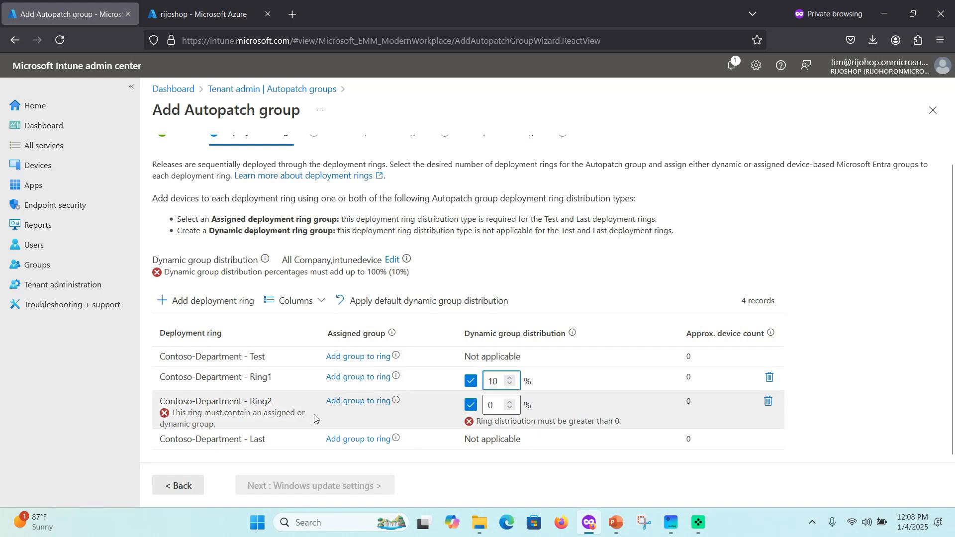
left_click(495, 405)
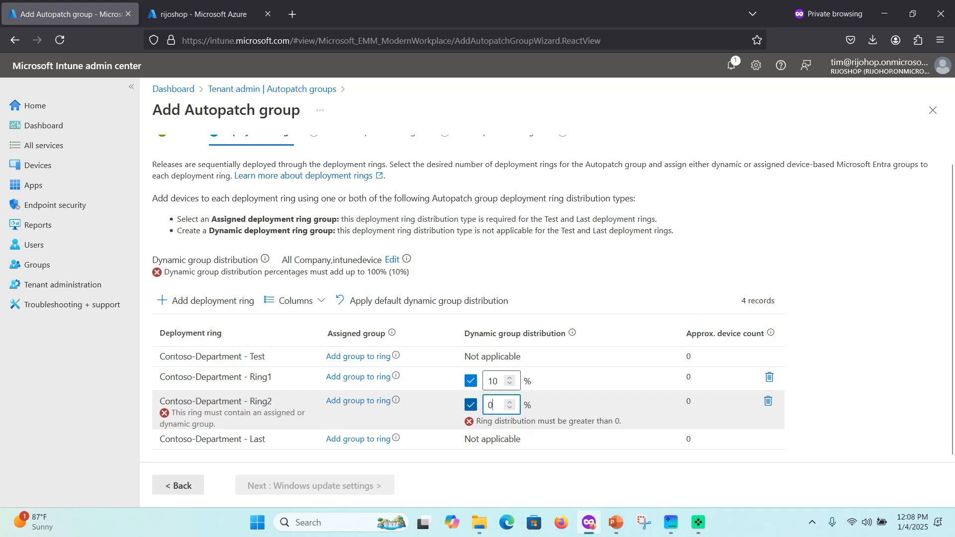
key("BackSpace")
type("90")
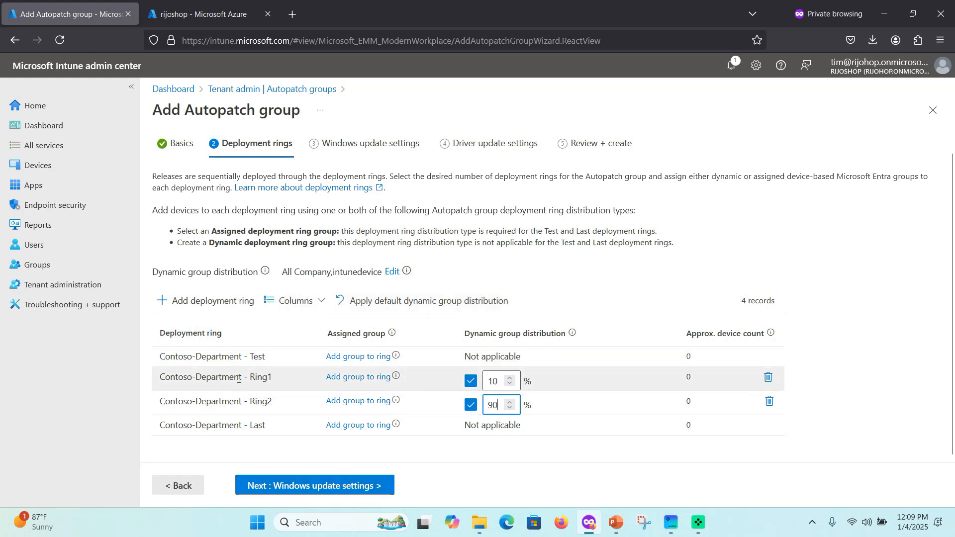
Step: Delete both added deployment rings, leaving only the Test and Last rings
scroll(238, 293, "up", 1)
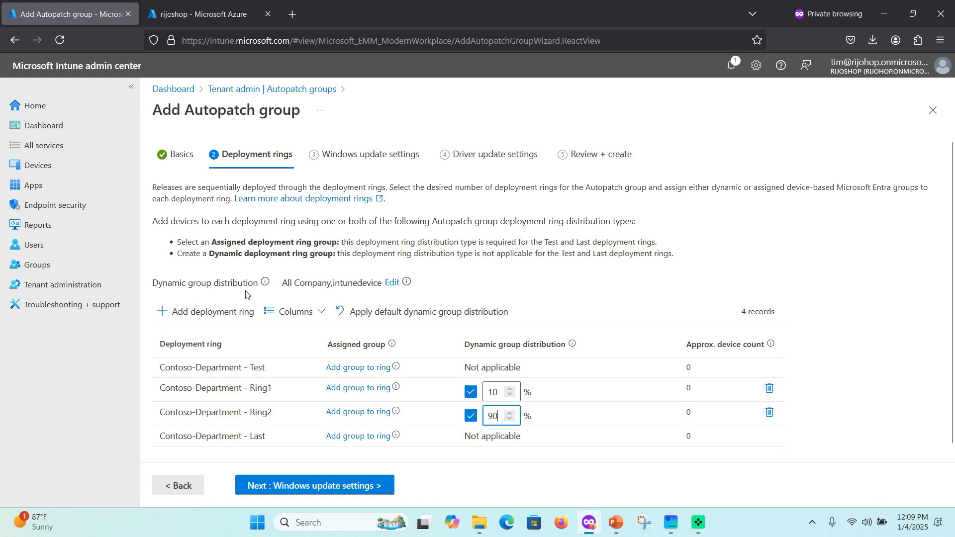
left_click(769, 391)
left_click(547, 366)
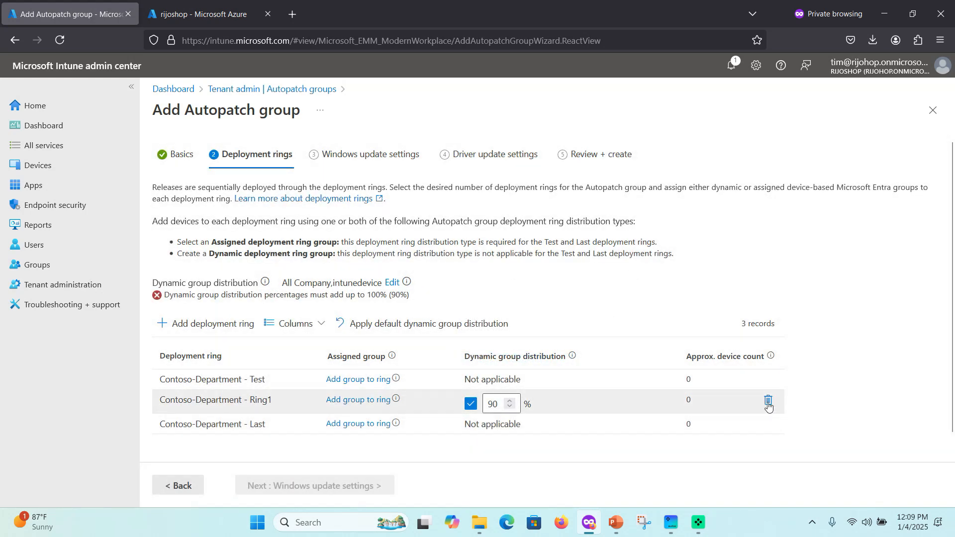
left_click(769, 402)
left_click(497, 362)
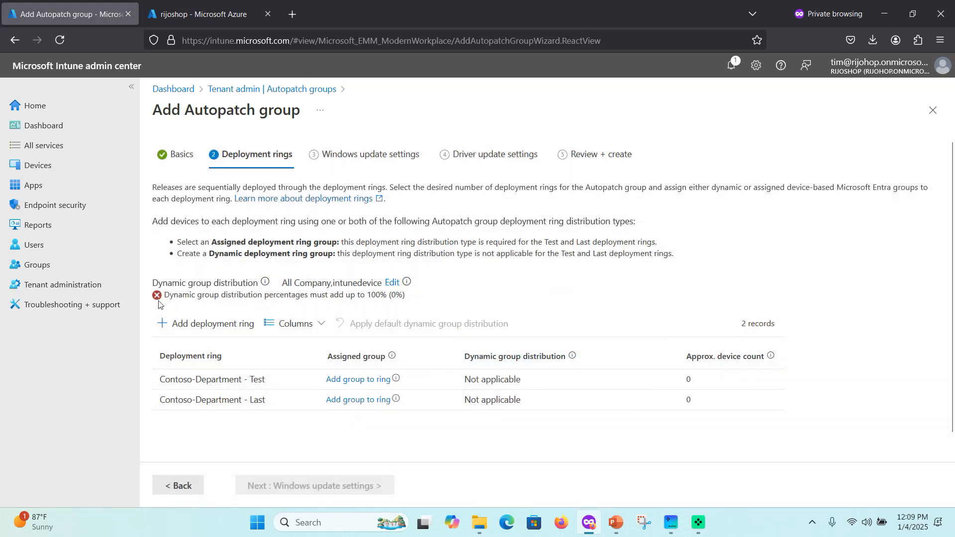
Step: Remove the All Company and intunedevice groups from the dynamic group distribution
left_click(398, 284)
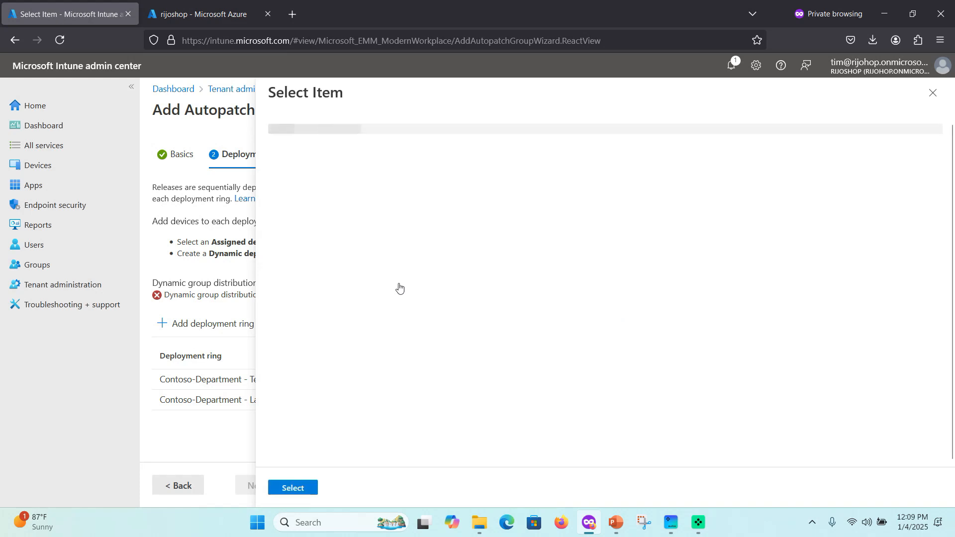
left_click(284, 281)
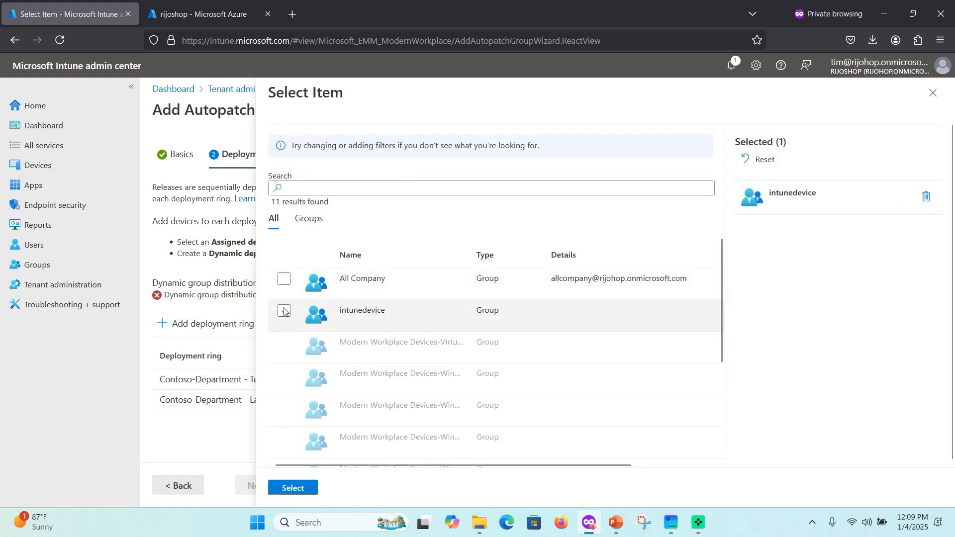
left_click(284, 311)
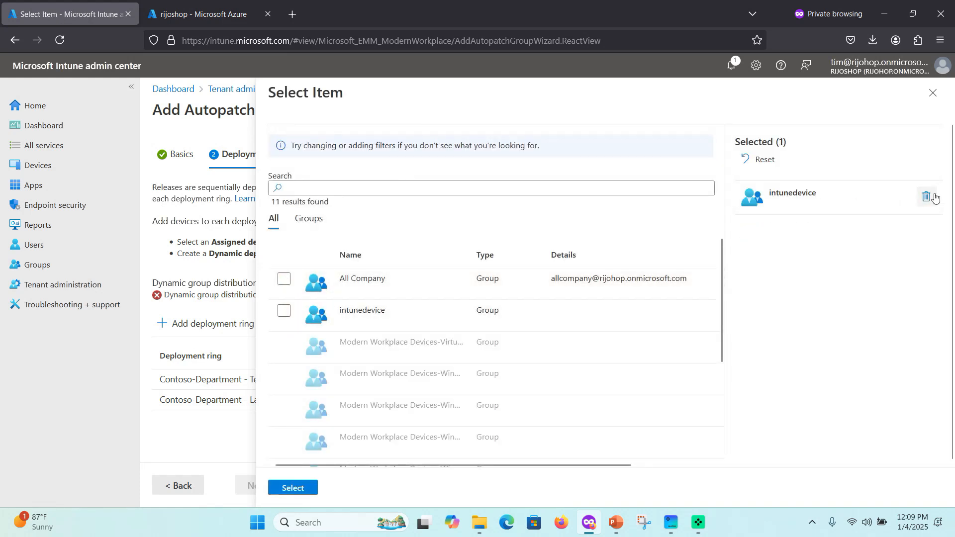
left_click(296, 489)
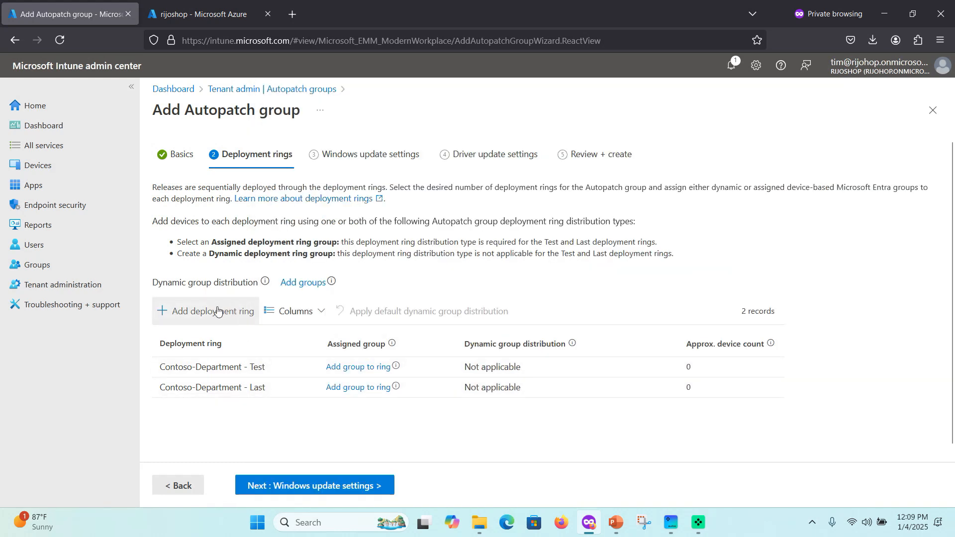
Step: Assign the intunedevice group to the Contoso-Department Test ring
left_click(347, 371)
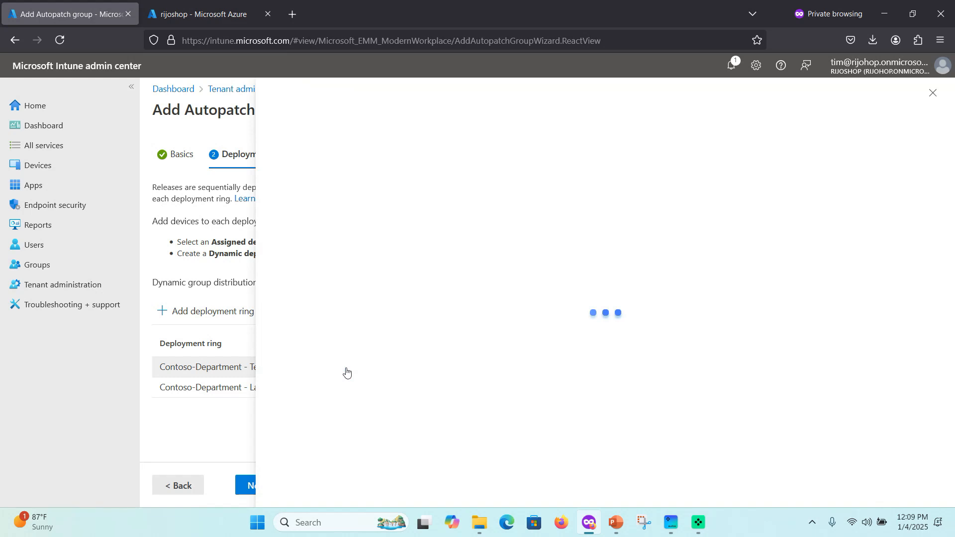
left_click(286, 311)
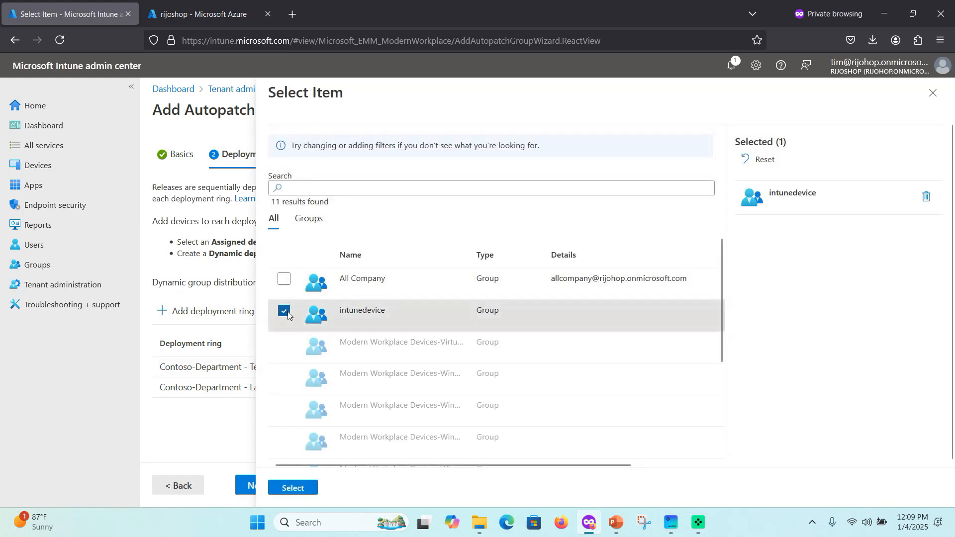
left_click(294, 489)
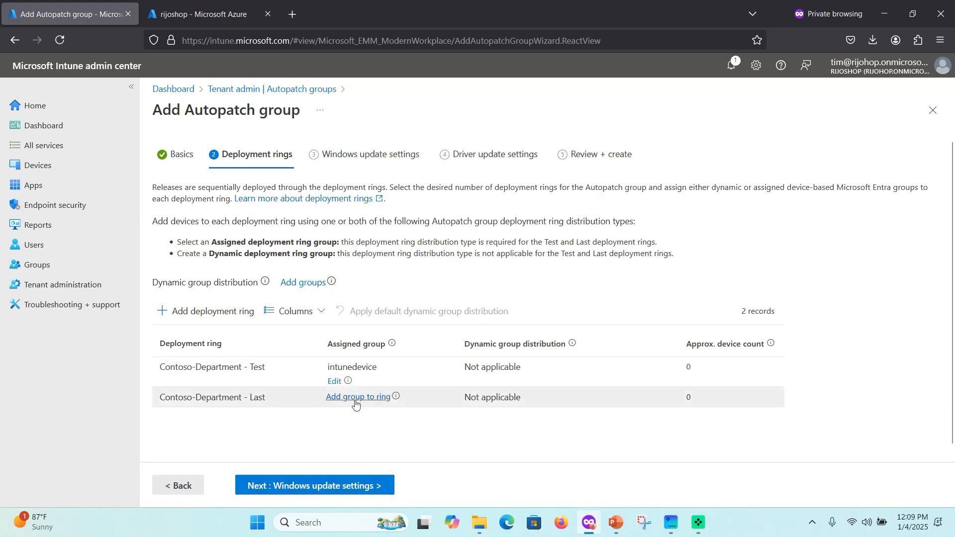
Step: Assign the All Company group to the Contoso-Department Last ring
left_click(356, 401)
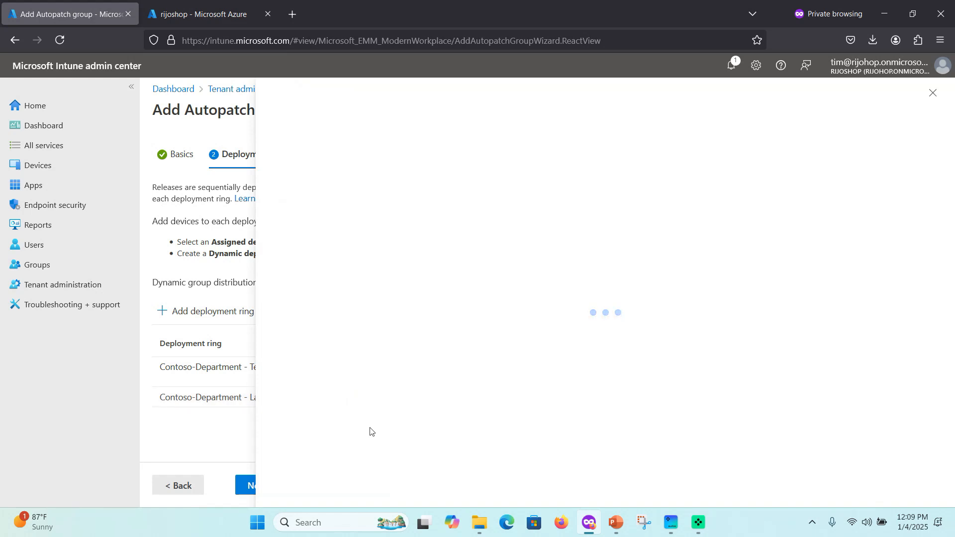
left_click(285, 279)
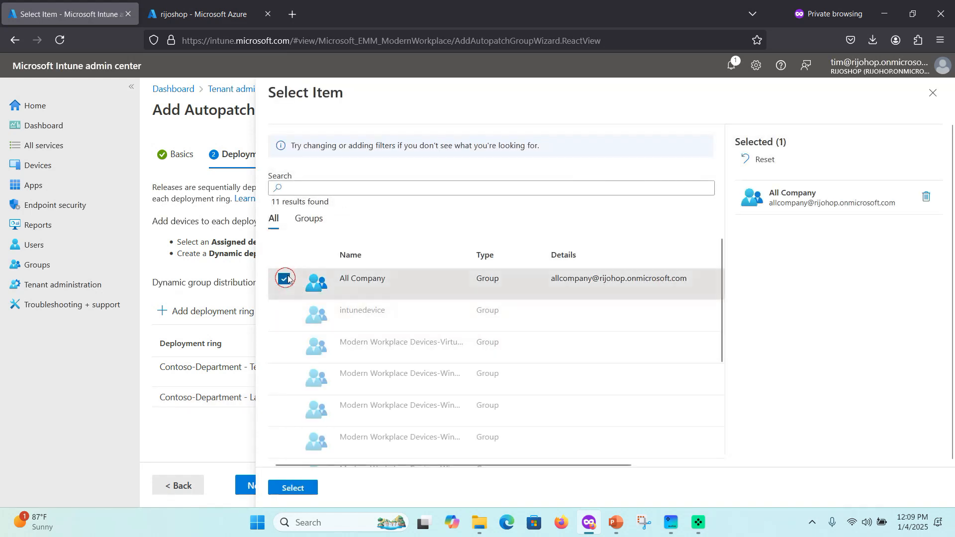
left_click(293, 488)
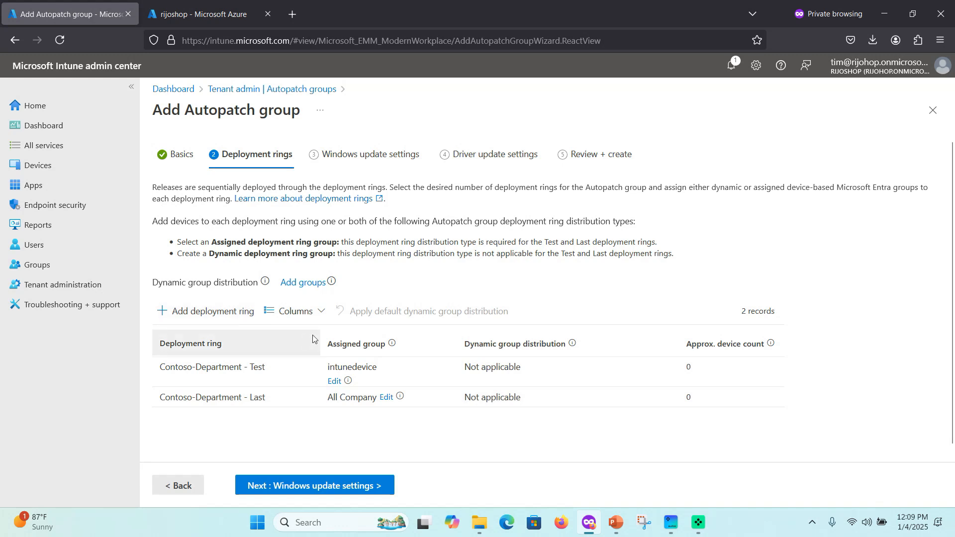
Step: Examine which groups can be selected for the Contoso-Department Test ring
left_click(333, 382)
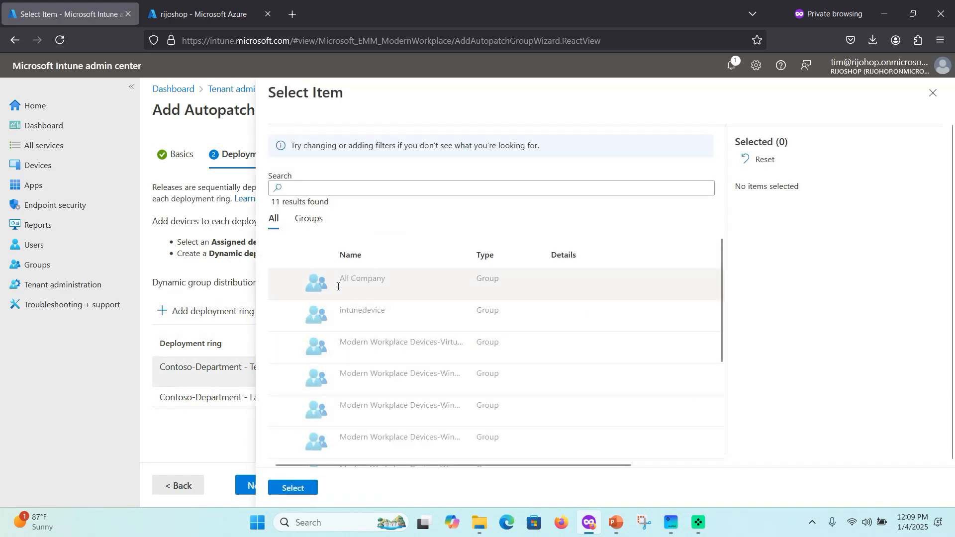
scroll(338, 323, "down", 3)
scroll(315, 388, "up", 2)
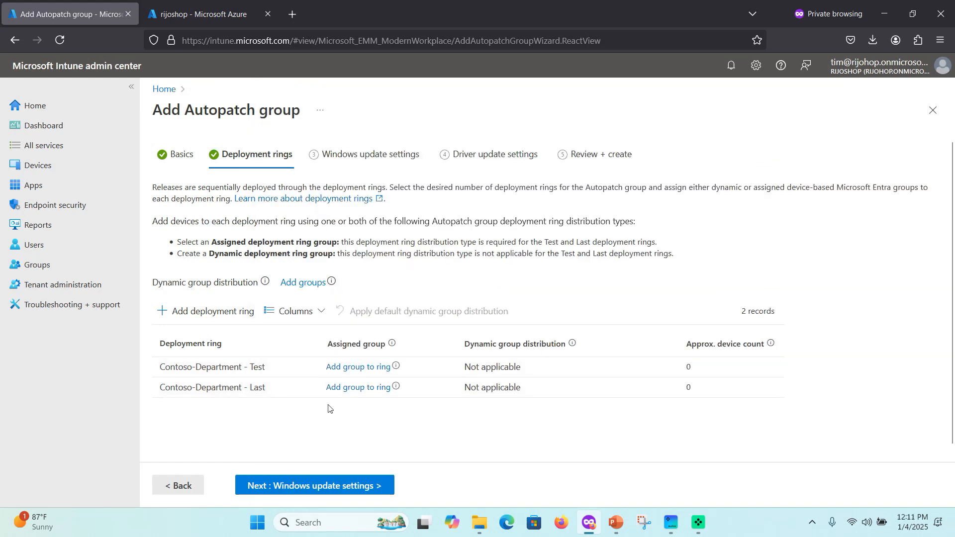
Step: Add Ring1 and Ring2 between the Test and Last deployment rings of the Contoso-Department group
scroll(330, 406, "down", 1)
left_click(209, 301)
left_click(221, 308)
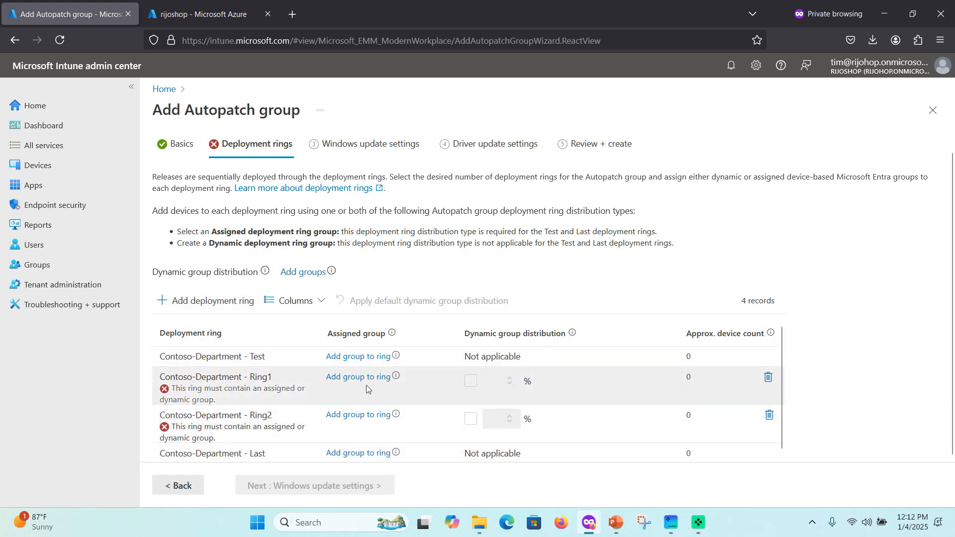
Step: Open the Intune groups list in a separate browser tab and start a new security group named FInce-device
right_click(40, 269)
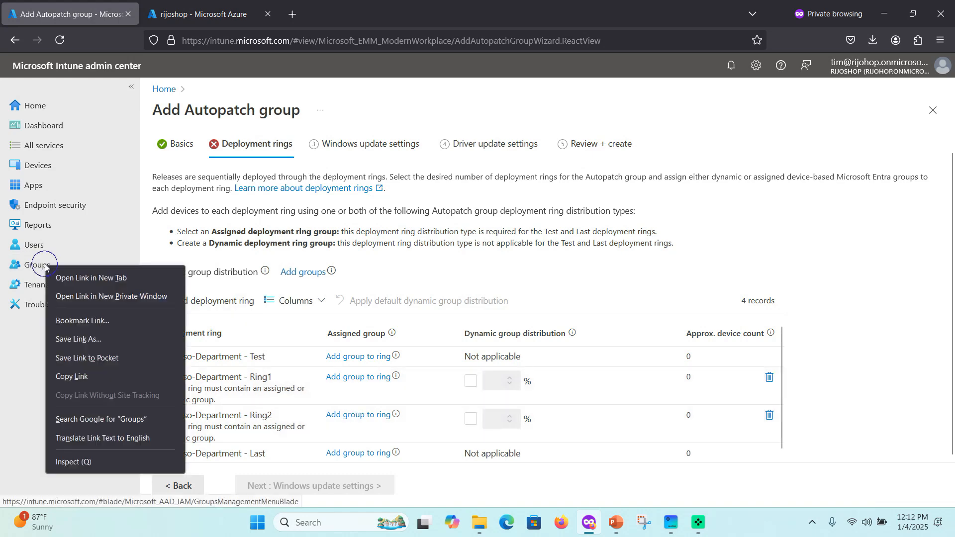
left_click(97, 273)
left_click(189, 19)
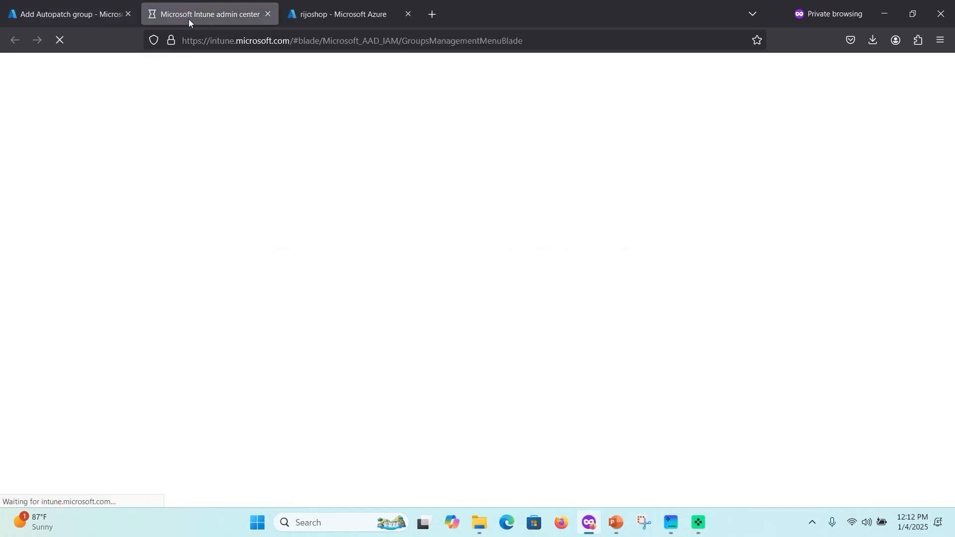
left_click(352, 146)
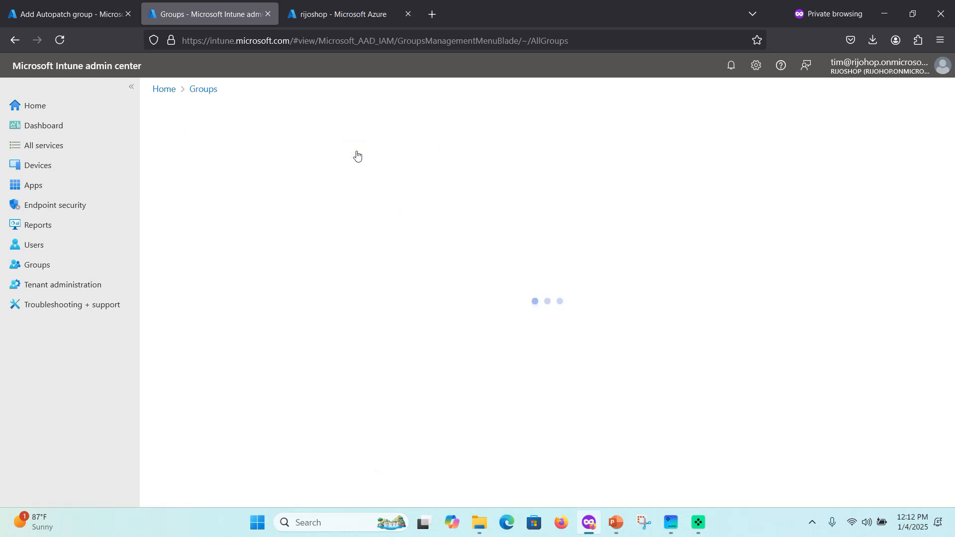
left_click(229, 224)
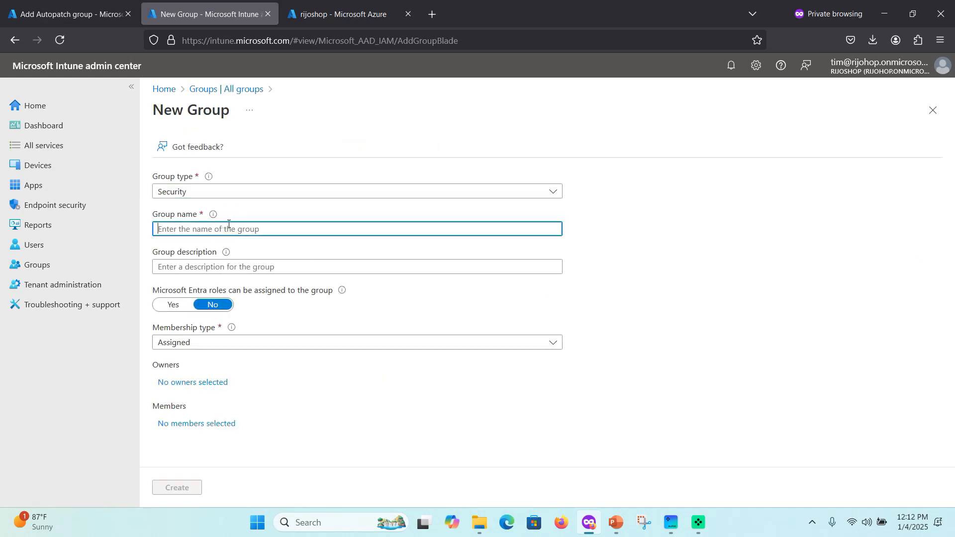
type("Flnce-device")
Step: Set the new group's membership type to Dynamic Device and reuse its name FInce-device as the group description
left_click(213, 343)
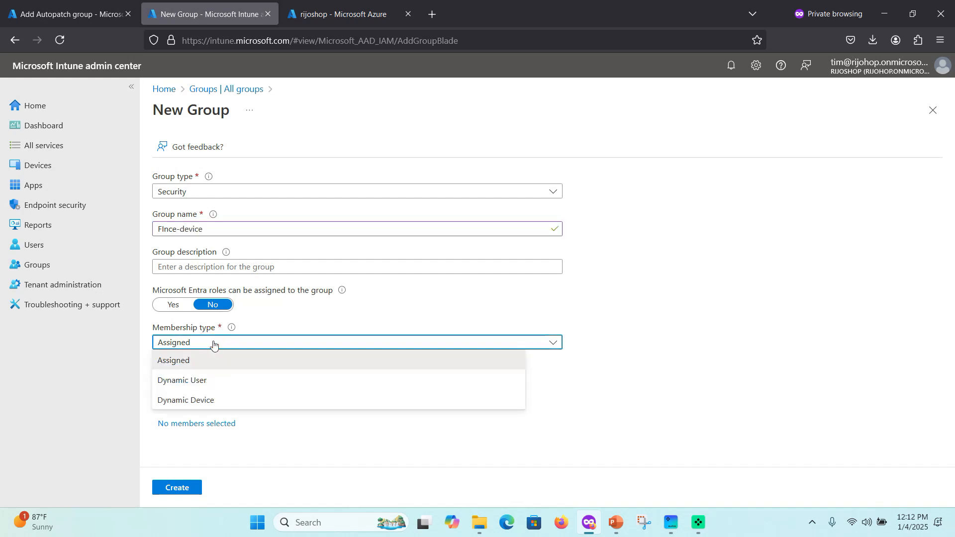
left_click(196, 400)
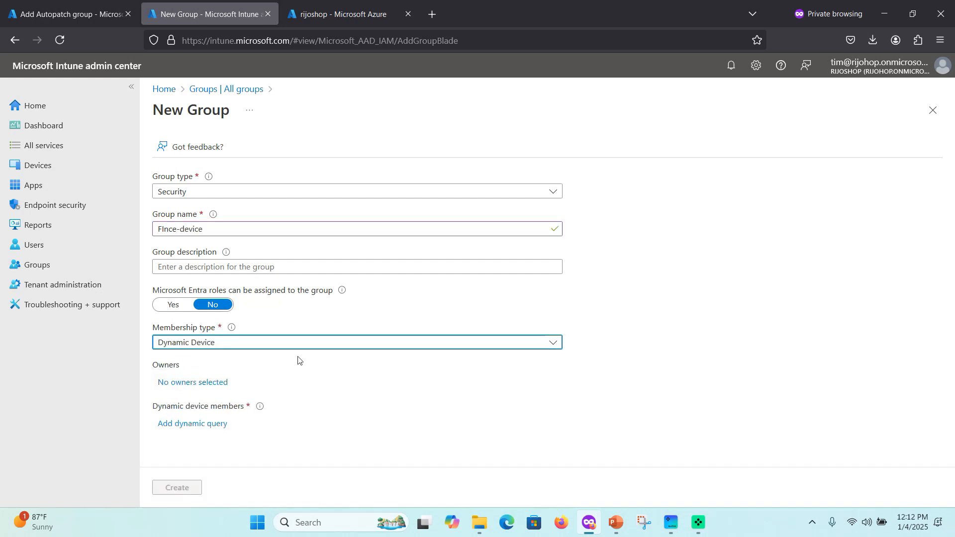
left_click(211, 267)
left_click_drag(202, 228, 68, 220)
key("ctrl+c")
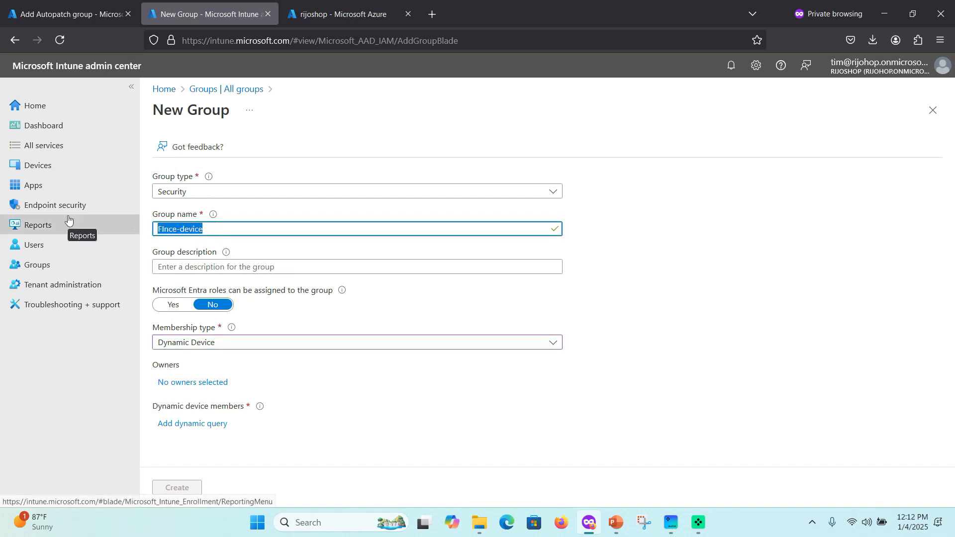
left_click(239, 267)
key("ctrl+v")
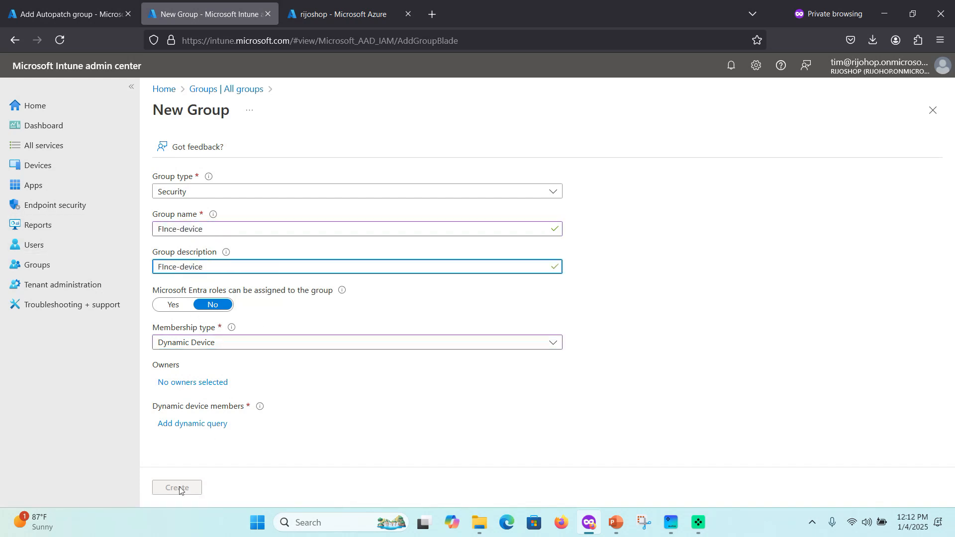
left_click_drag(209, 261, 158, 265)
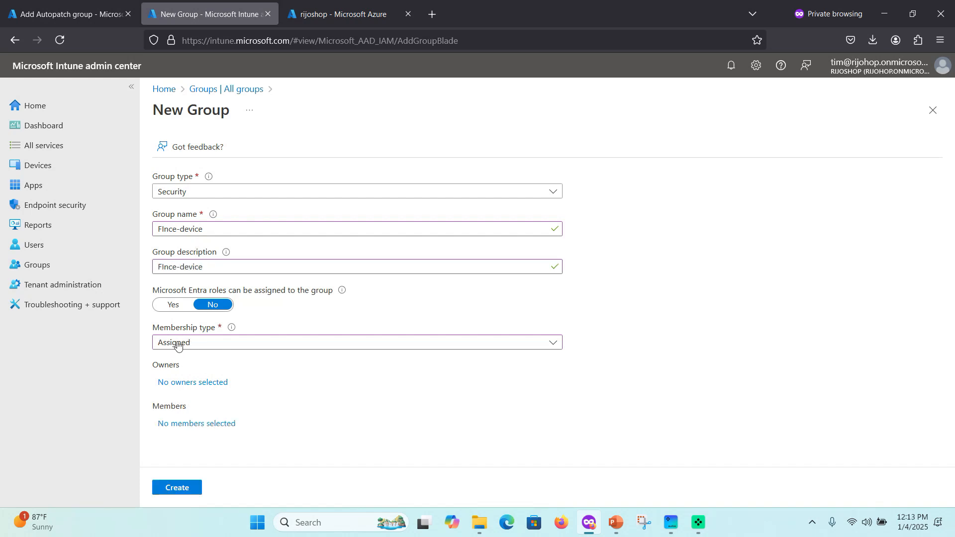
Step: Set the FInce-device group's membership type to Assigned and create the group
left_click(204, 344)
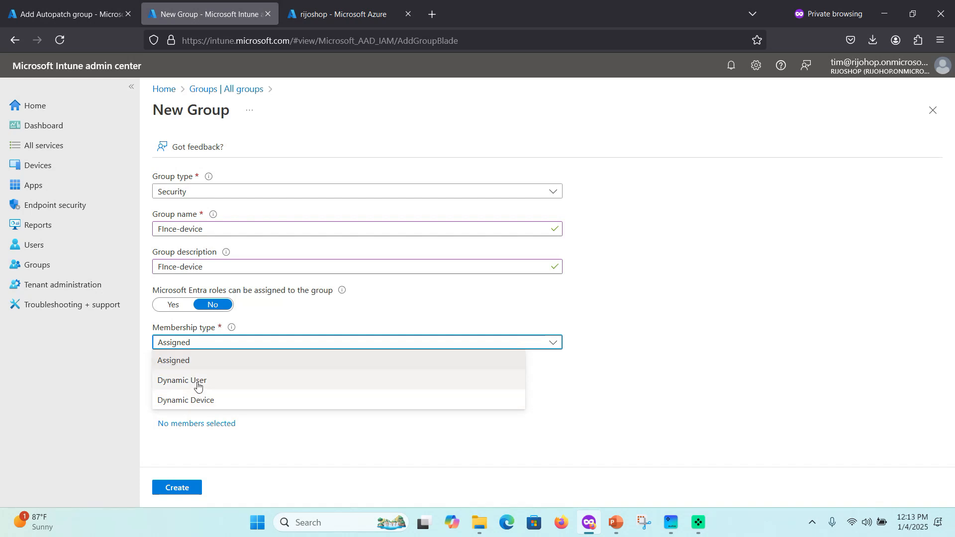
left_click(178, 360)
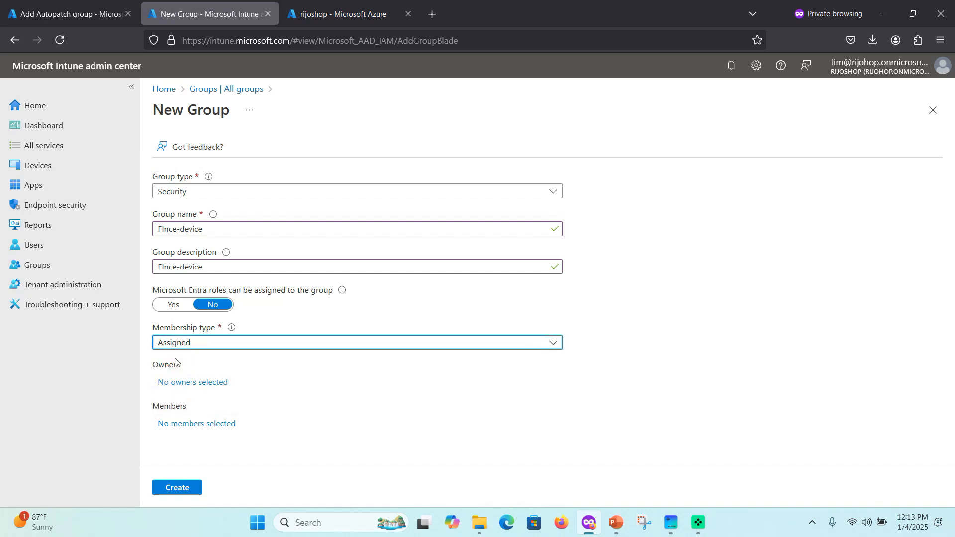
left_click(184, 487)
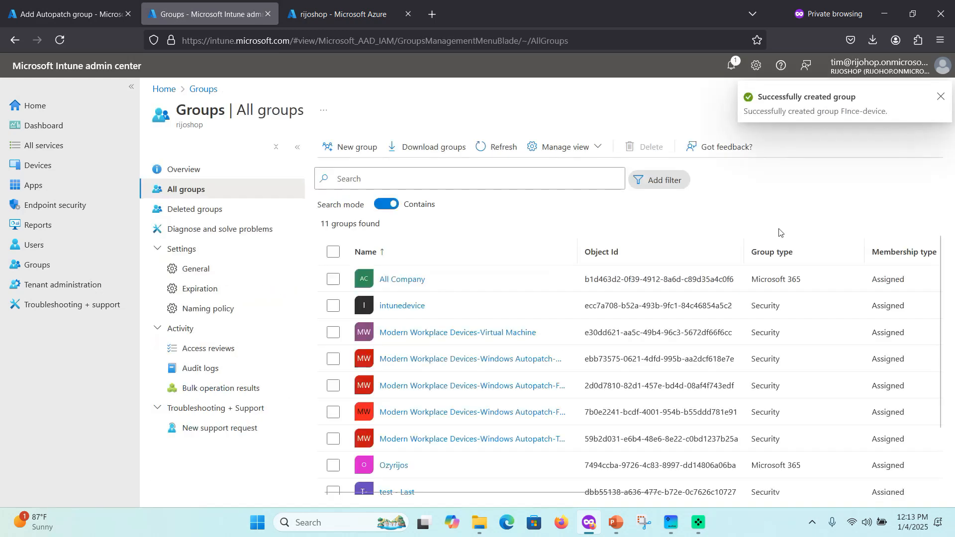
Step: Create a security group with the name and description Hr-Device and the membership type Assigned
left_click(344, 147)
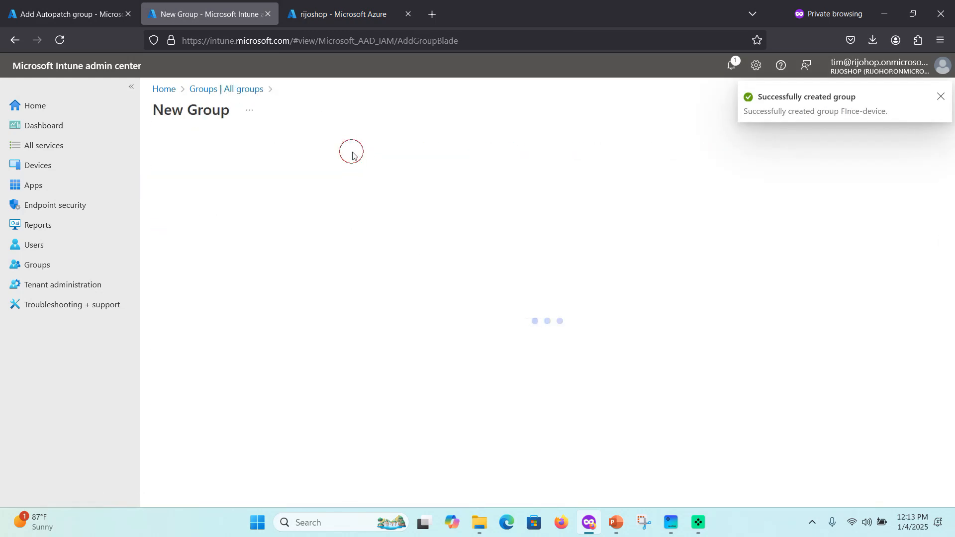
left_click(213, 226)
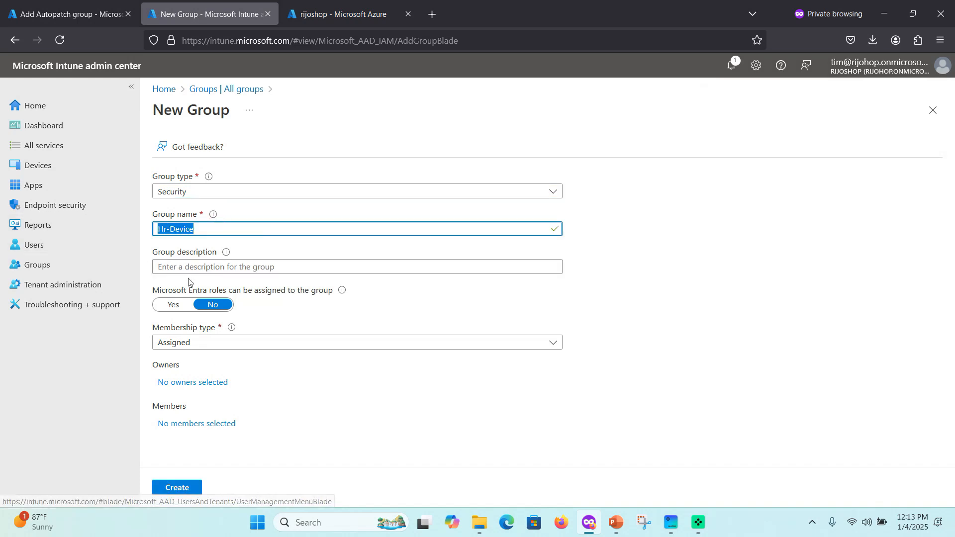
left_click(187, 267)
key("ctrl+v")
left_click(192, 343)
left_click(184, 359)
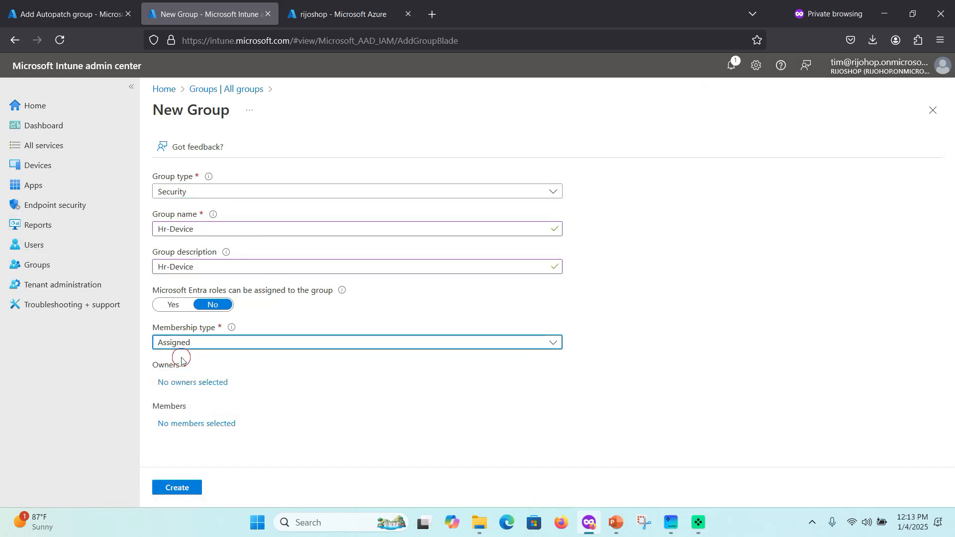
left_click(180, 488)
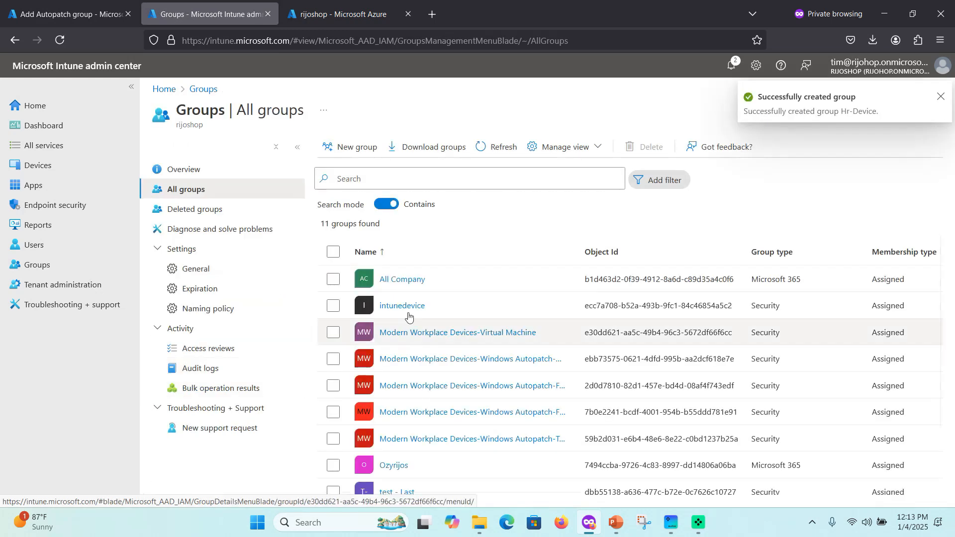
Step: Return to the Autopatch group wizard and assign the FInce-device group to Ring1
left_click(60, 22)
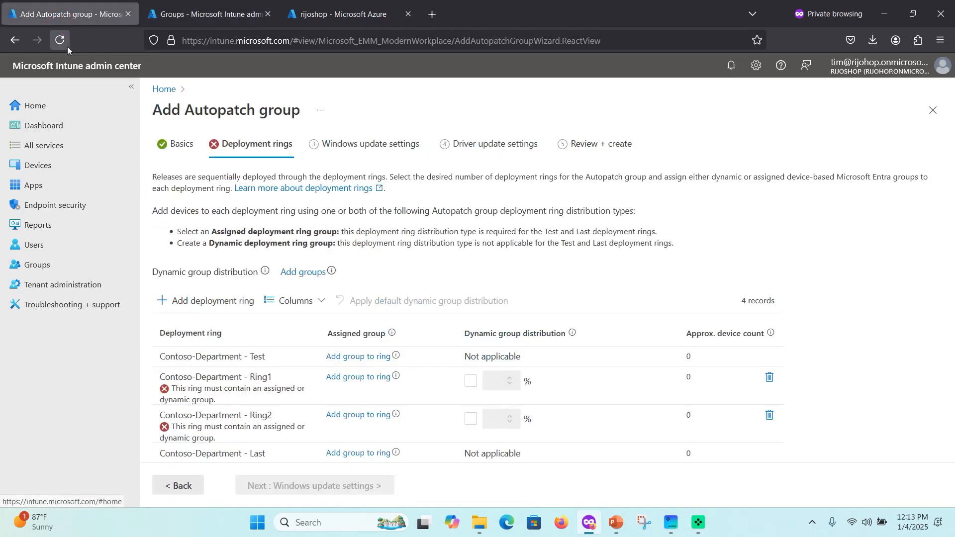
scroll(458, 387, "down", 1)
left_click(357, 374)
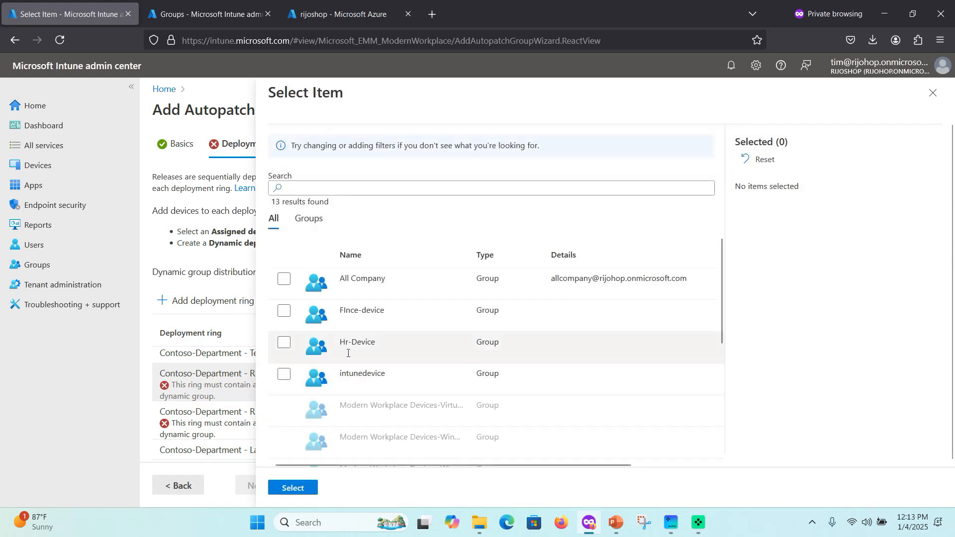
left_click(284, 311)
left_click(293, 487)
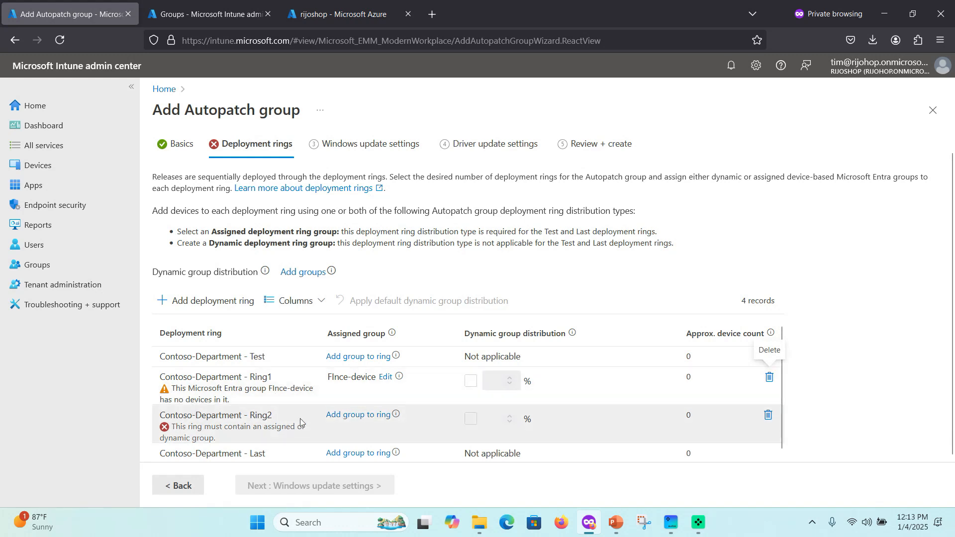
Step: Assign the Hr-Device group to Ring2
left_click(344, 416)
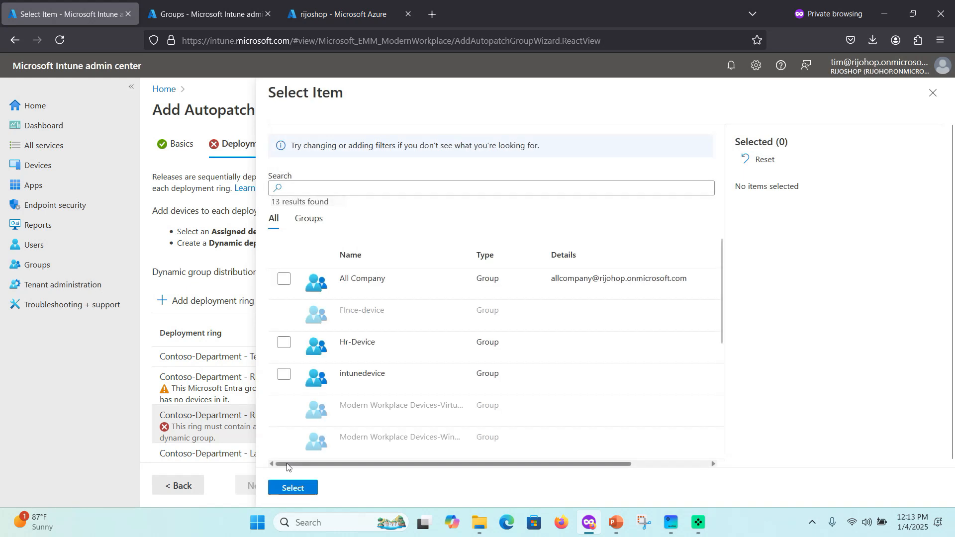
left_click(284, 343)
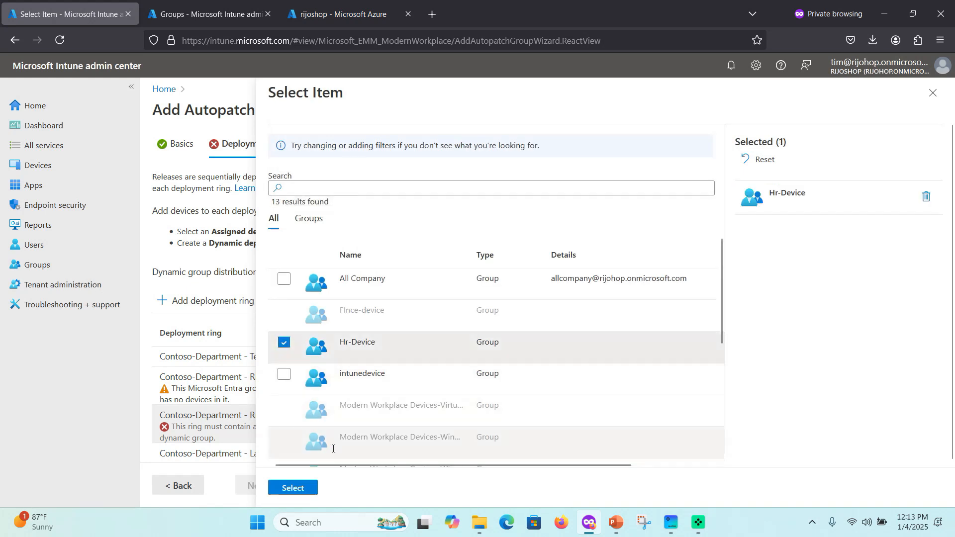
left_click(301, 488)
Step: Proceed to the Windows update settings and widen the Grace period and Cadence type columns to show their full contents
scroll(225, 410, "down", 1)
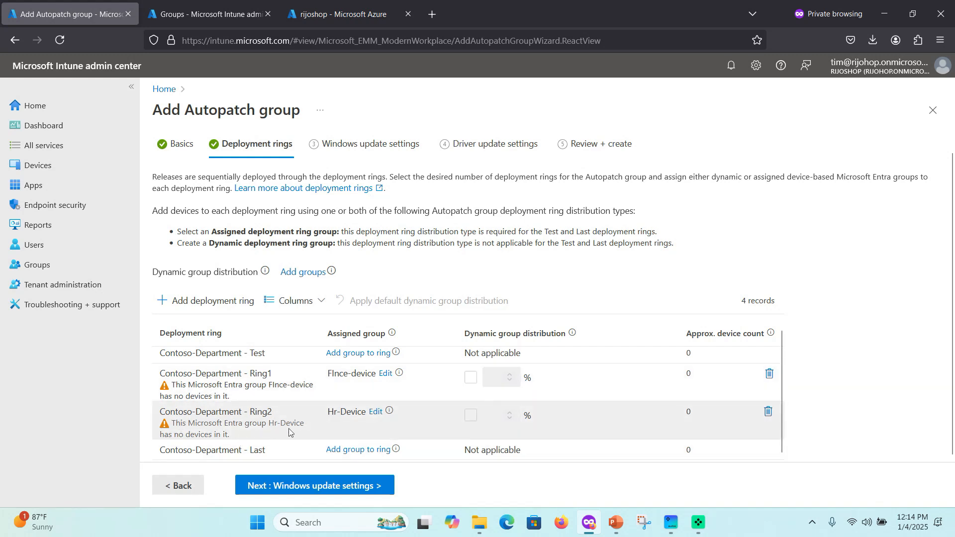
left_click(299, 490)
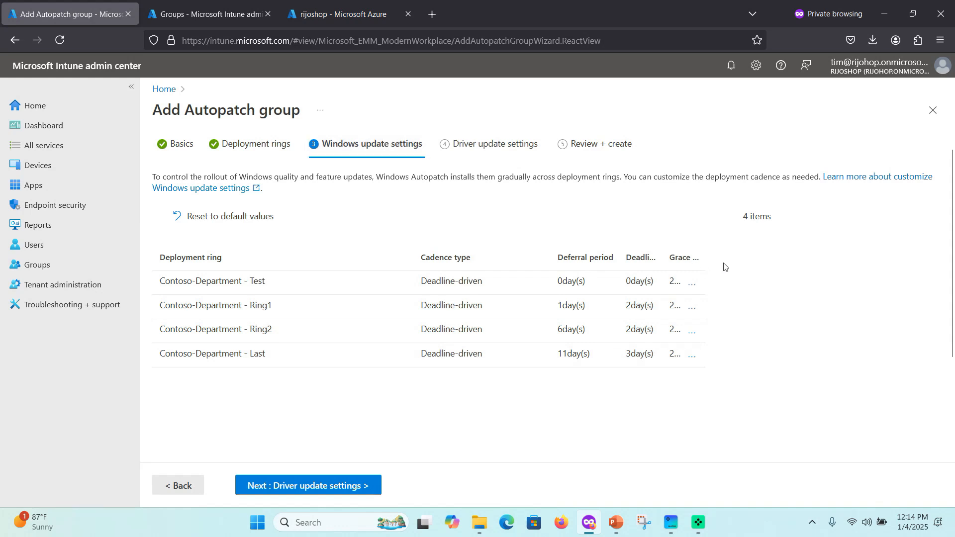
left_click_drag(703, 250, 810, 252)
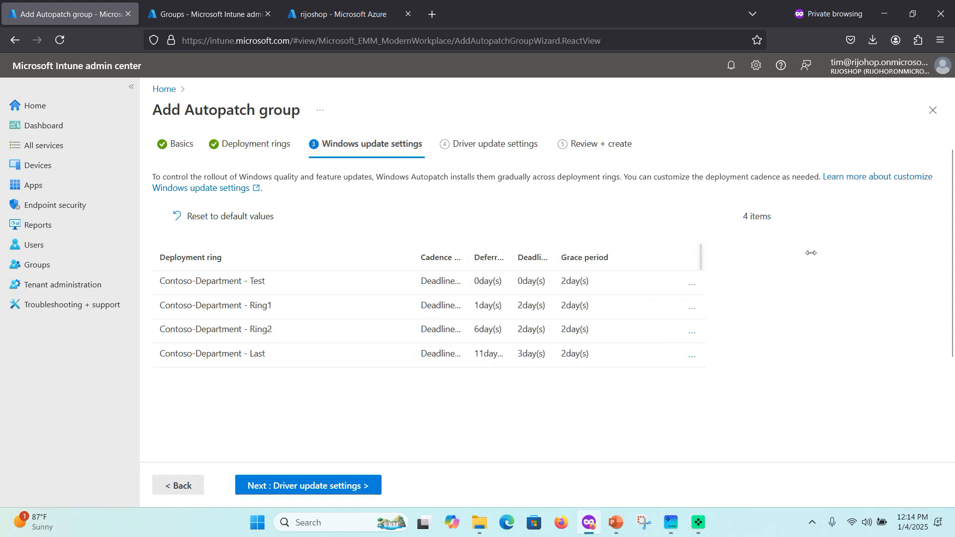
double_click(465, 256)
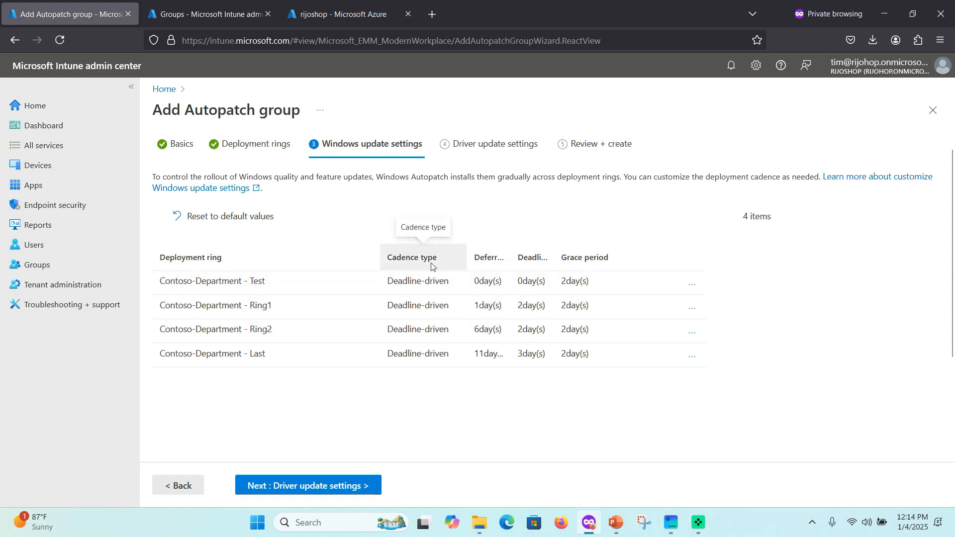
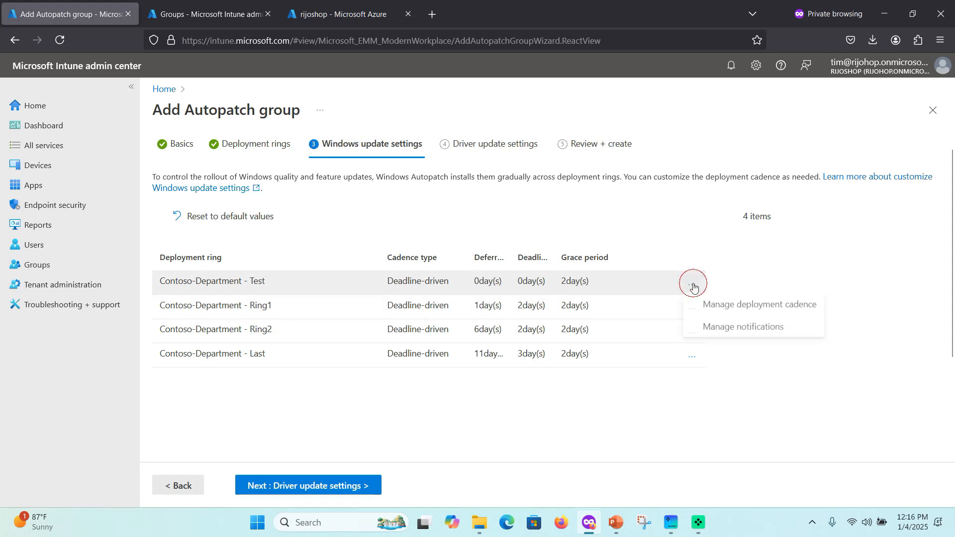
Step: Open the deployment cadence settings of the Contoso-Department - Test ring and examine the Schedule Install options and the Deferral period explanation
left_click(760, 306)
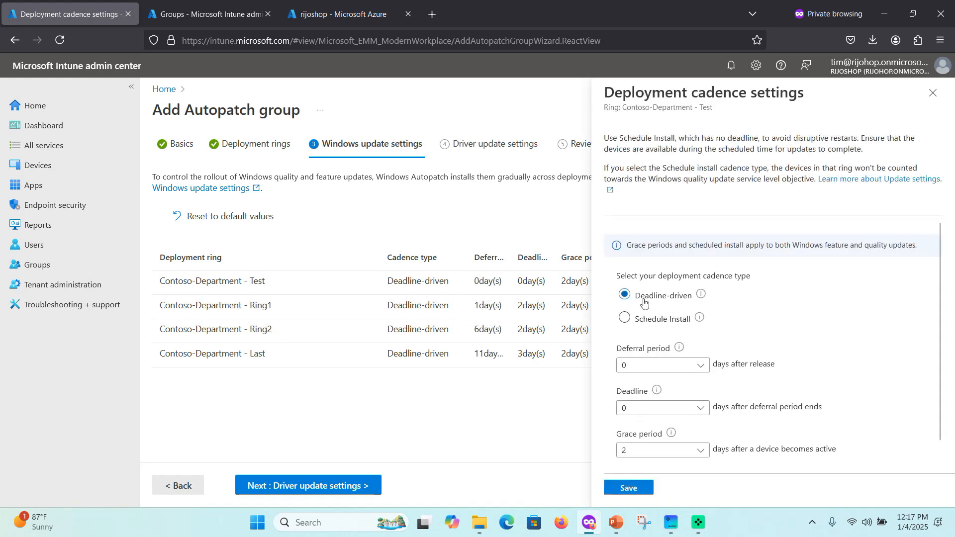
scroll(657, 317, "down", 1)
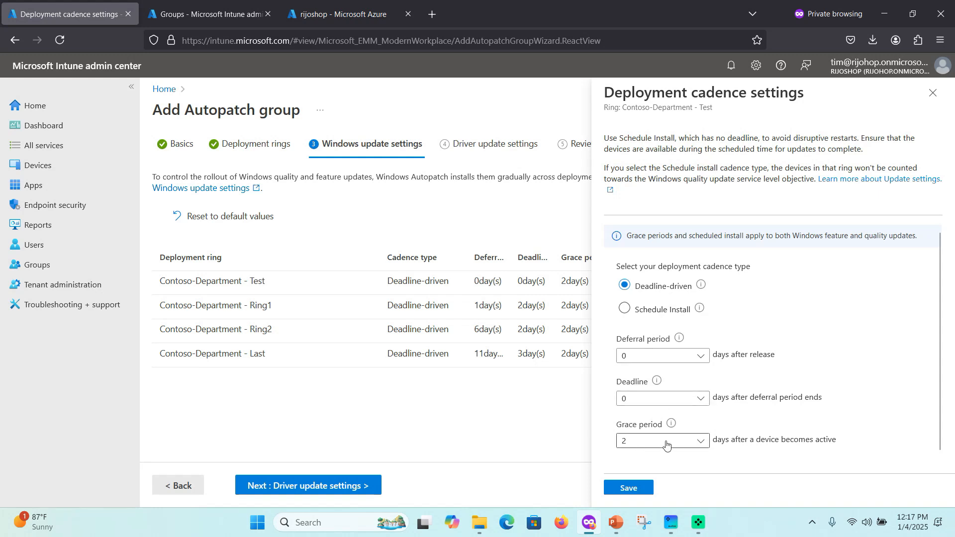
left_click(625, 310)
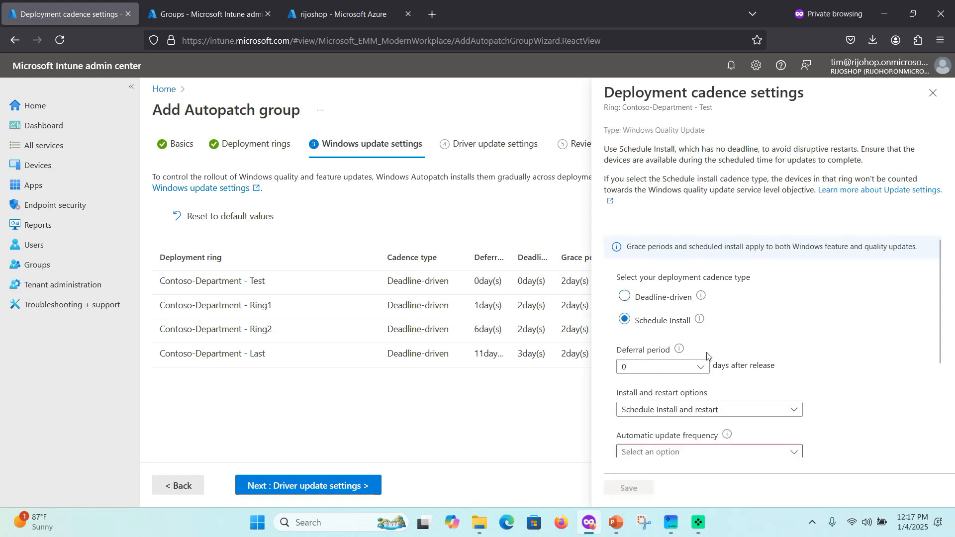
scroll(659, 384, "down", 2)
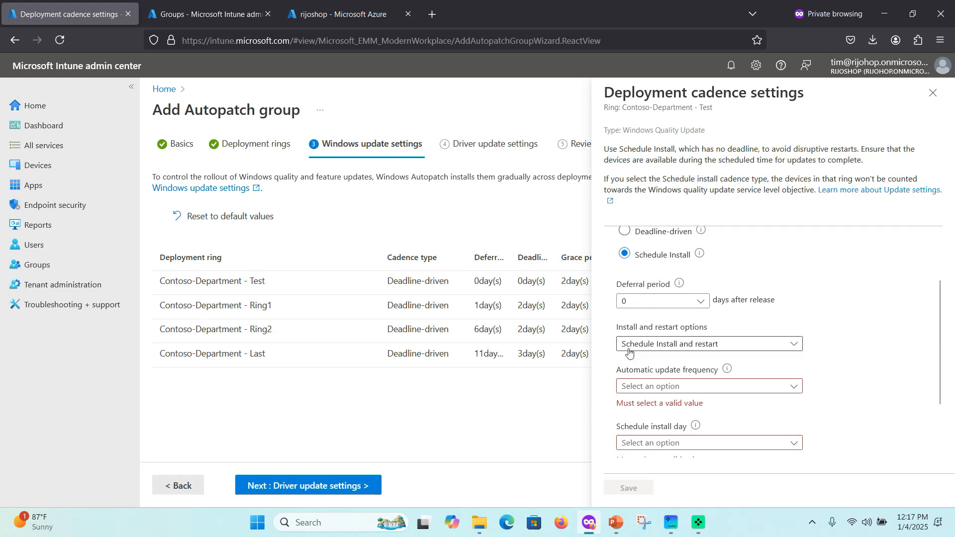
left_click(654, 344)
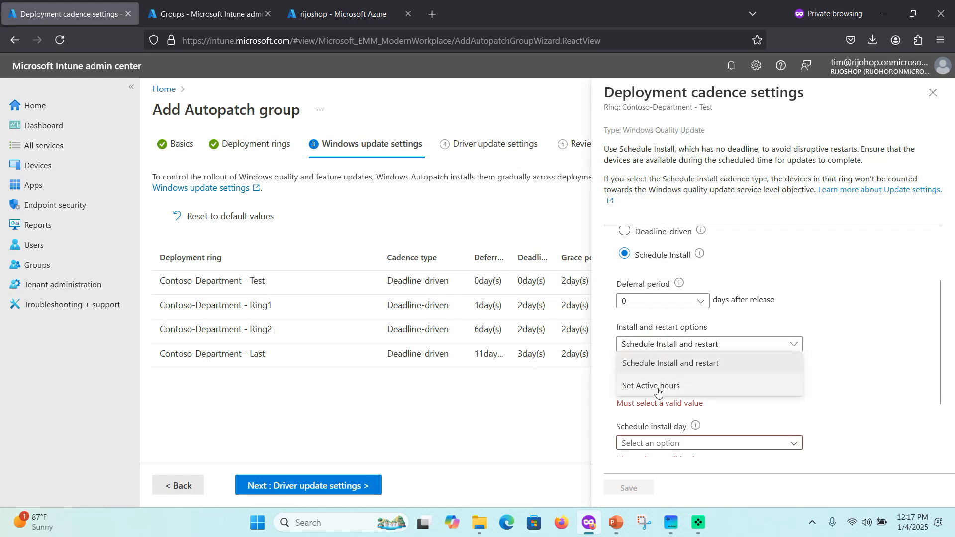
left_click(735, 319)
scroll(695, 384, "up", 2)
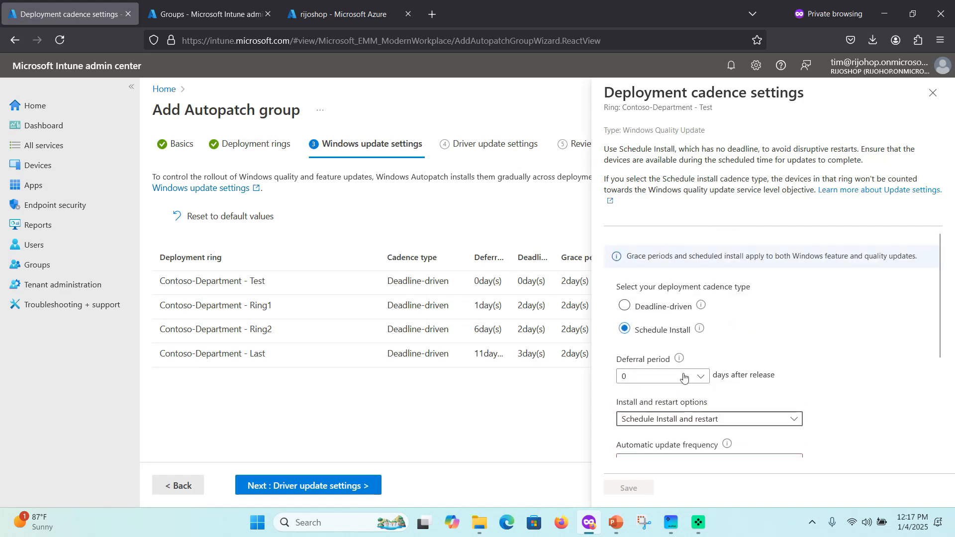
mouse_move(679, 359)
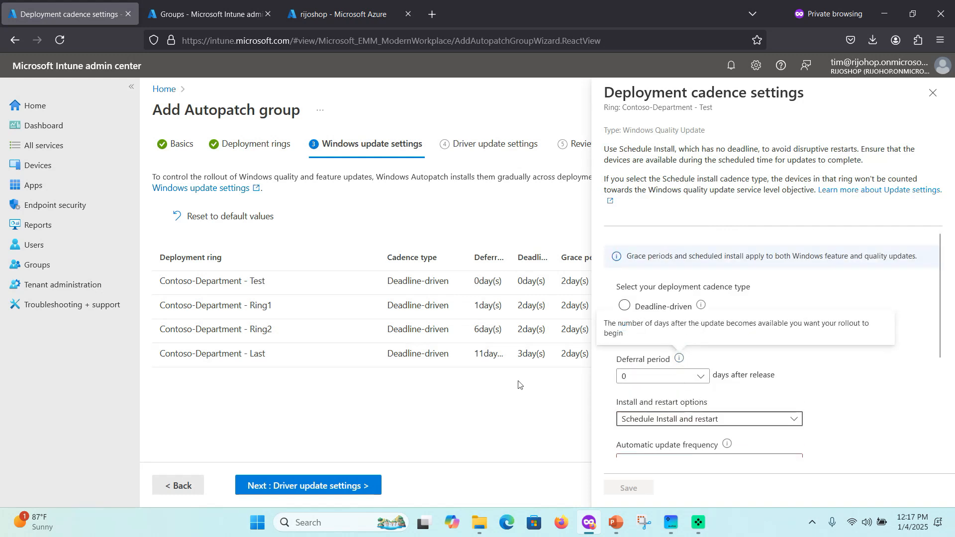
Step: Switch the Test ring's cadence type back to Deadline-driven and close its cadence settings without saving
left_click(625, 307)
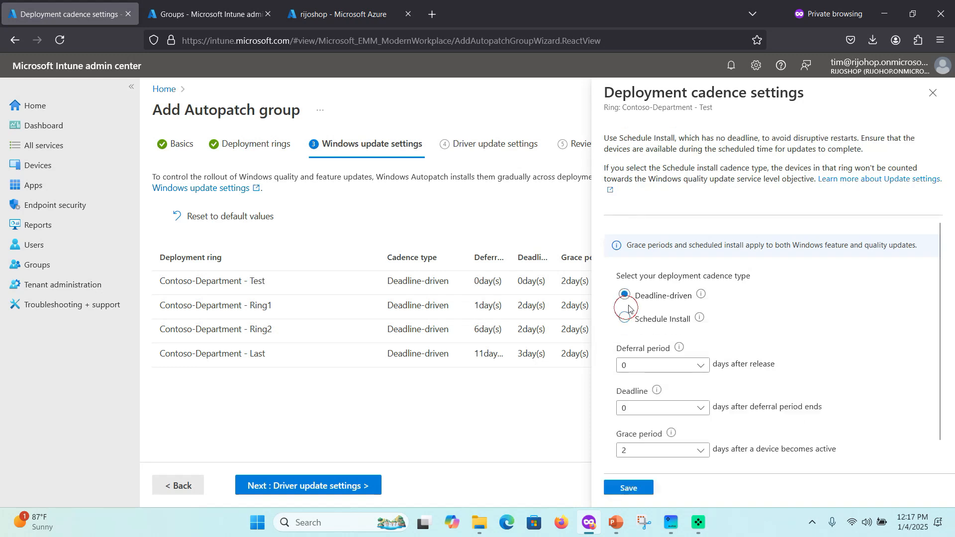
left_click(524, 402)
scroll(650, 392, "down", 1)
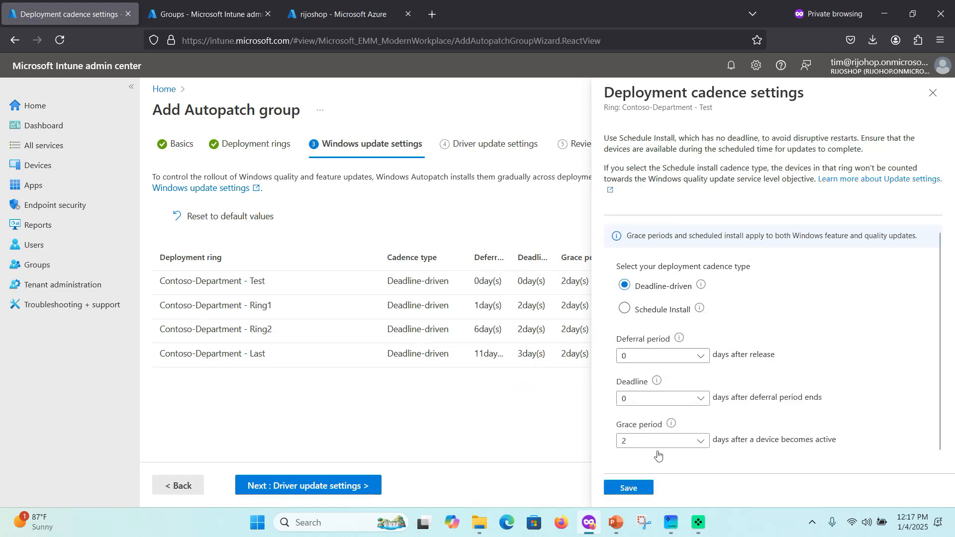
left_click(933, 94)
left_click(539, 299)
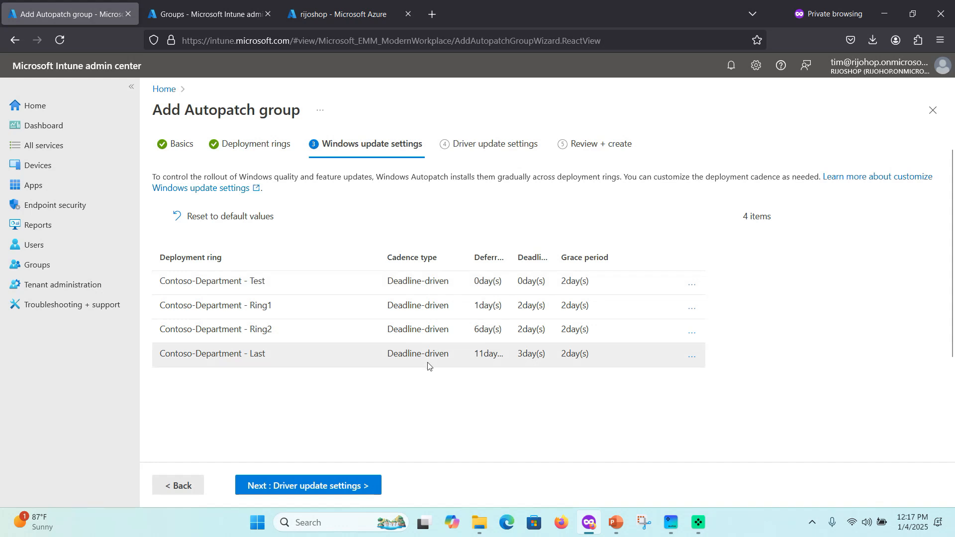
Step: Widen the Deferral period and Deadline columns to show their full contents, and proceed to the driver update settings
left_click_drag(510, 247, 565, 247)
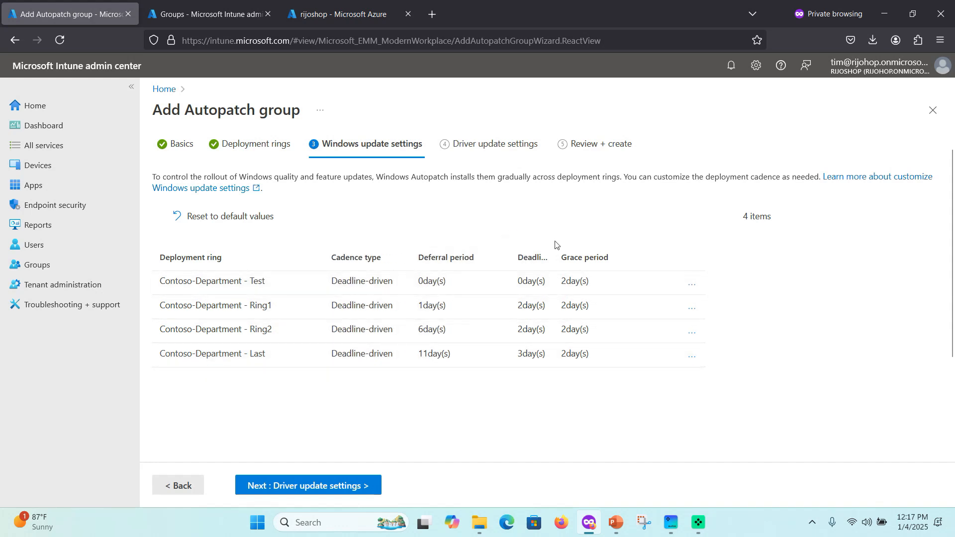
left_click_drag(554, 249, 586, 248)
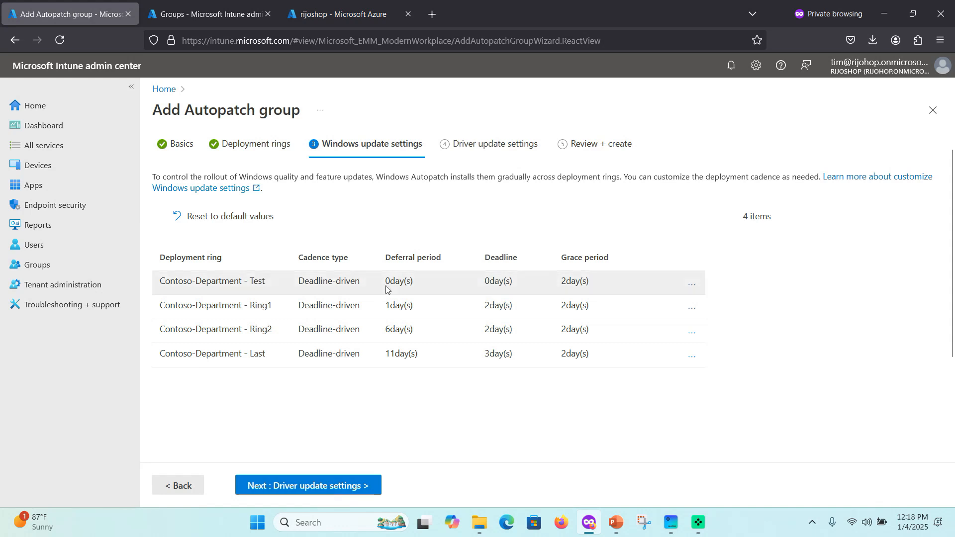
left_click(329, 486)
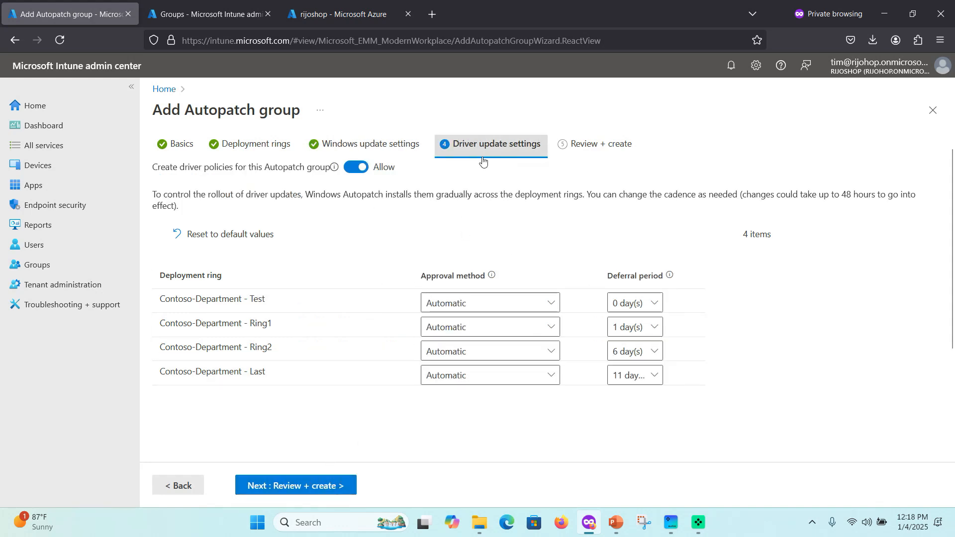
Step: Turn driver policy creation off and back to Allow, and view the approval methods offered for the Test ring
left_click(355, 168)
left_click(357, 178)
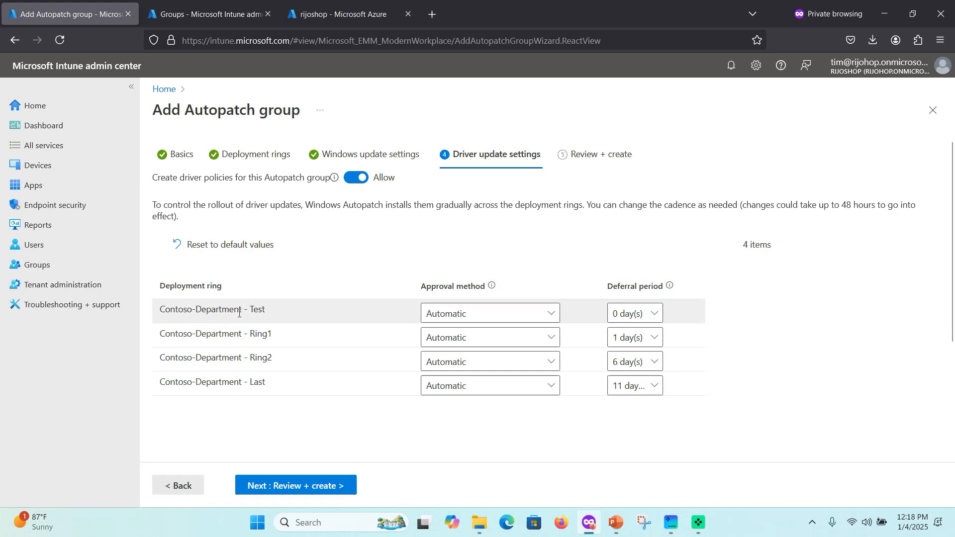
left_click(492, 317)
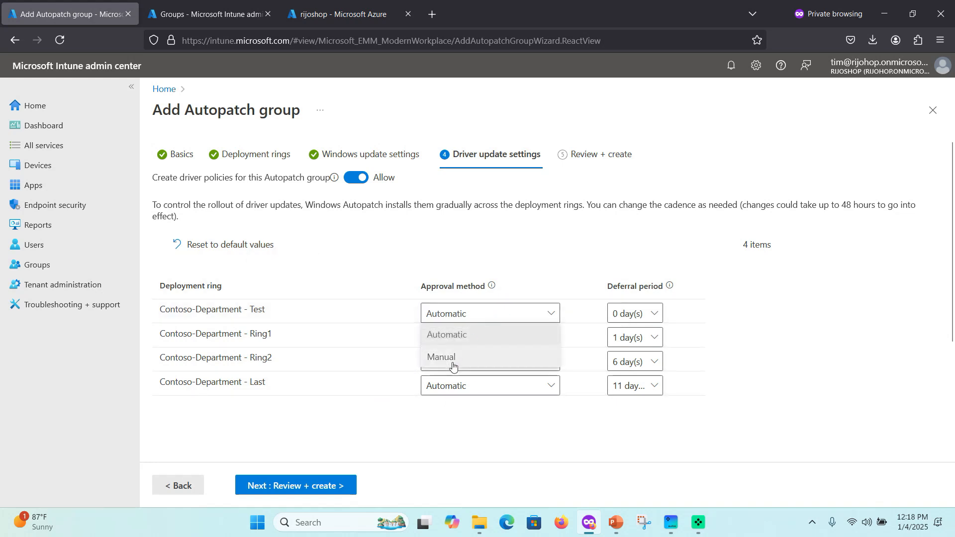
left_click(449, 445)
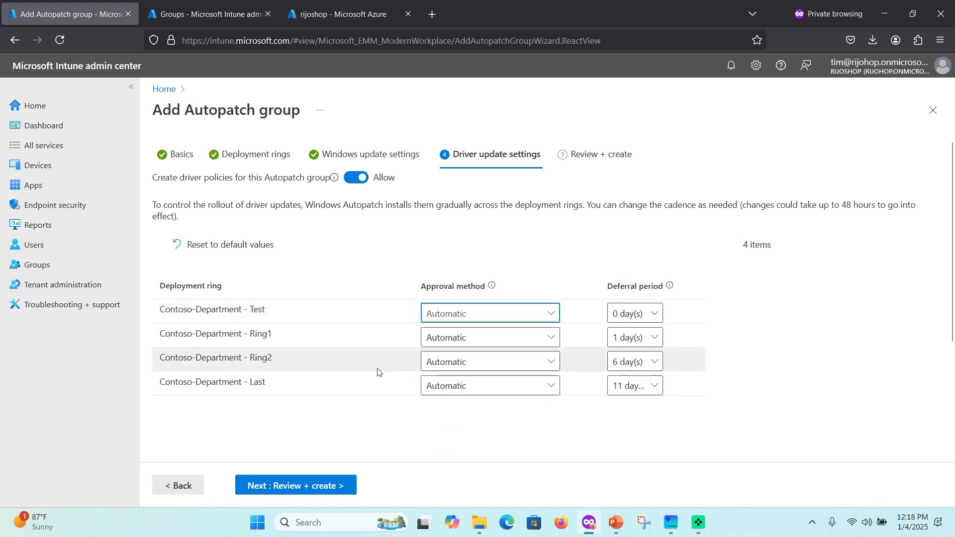
Step: Set the driver approval method to Manual for the Test, Ring1, Ring2 and Last rings, and proceed to the review page
left_click(460, 314)
left_click(445, 358)
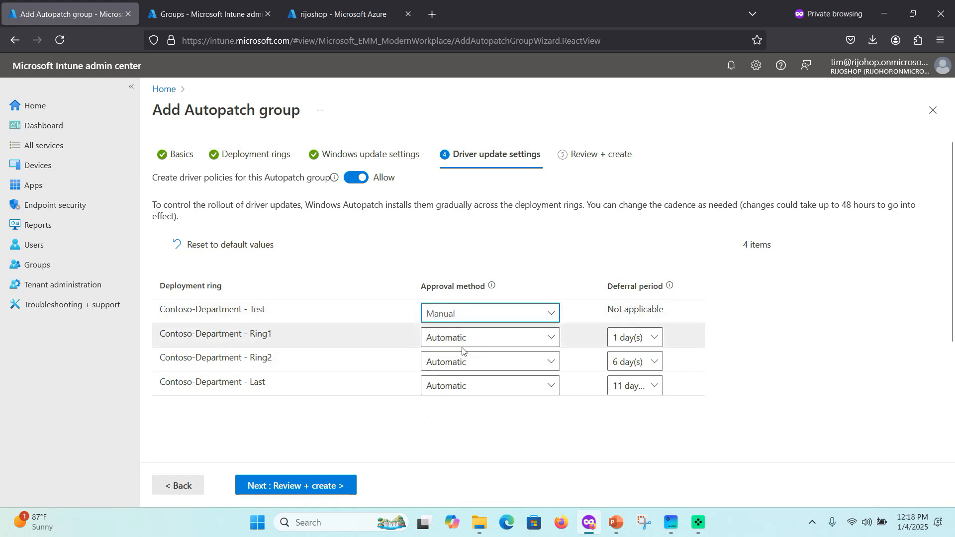
left_click(475, 337)
left_click(476, 388)
left_click(480, 363)
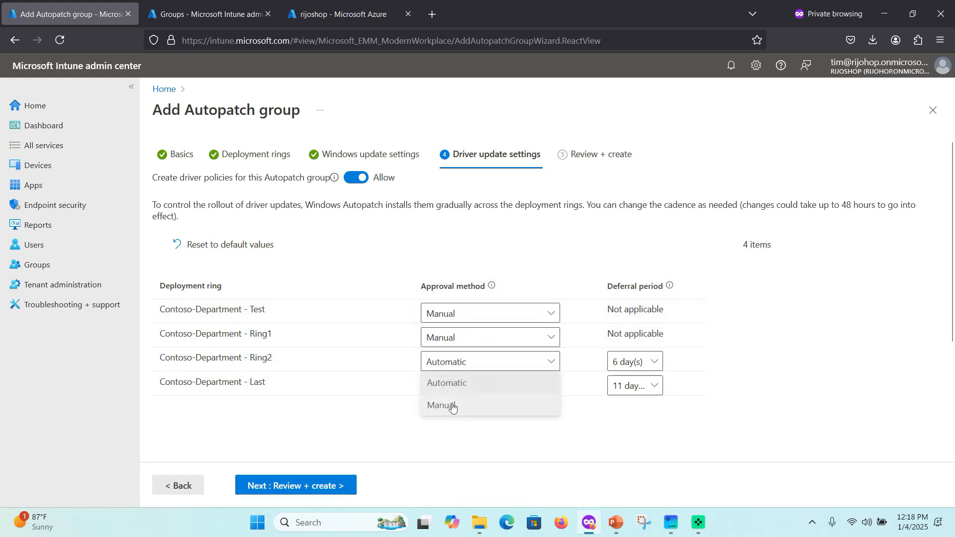
left_click(452, 404)
left_click(450, 387)
left_click(455, 430)
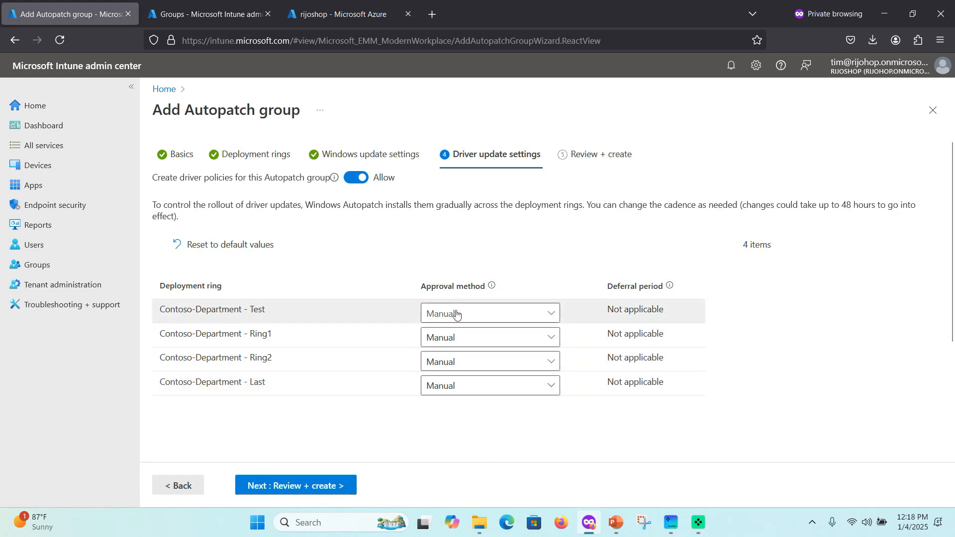
left_click(326, 486)
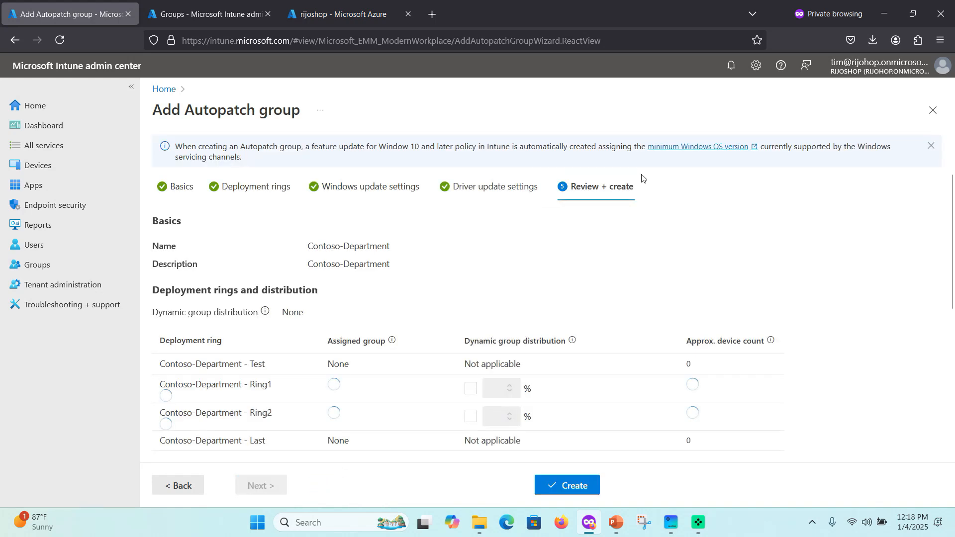
Step: Examine the summary of the Autopatch group's basics, deployment rings, Windows update settings and driver update settings
scroll(231, 297, "down", 2)
scroll(217, 268, "up", 2)
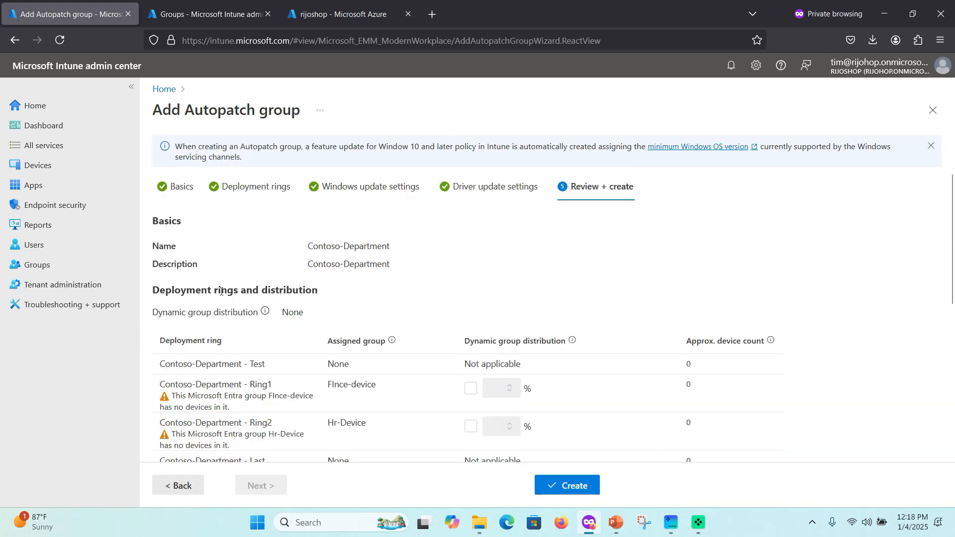
scroll(198, 293, "down", 2)
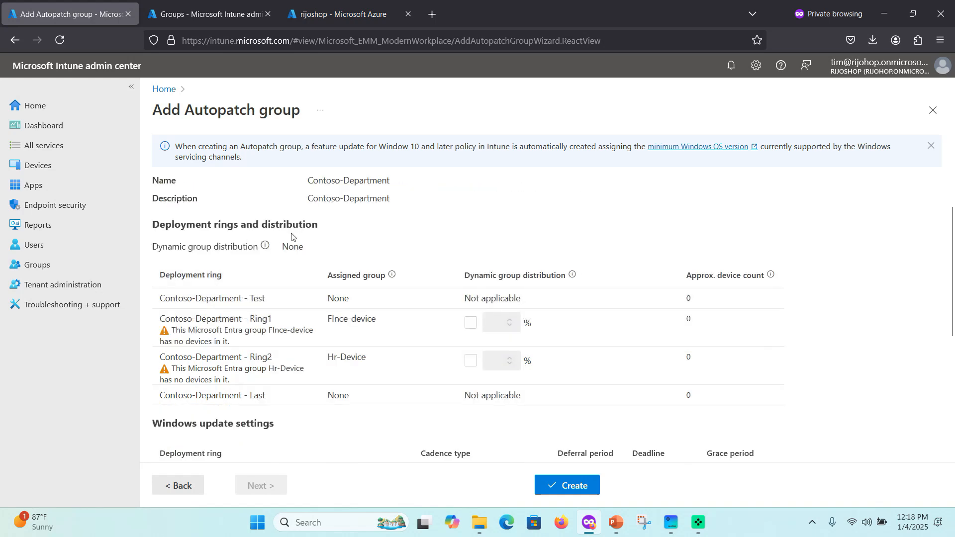
scroll(199, 298, "down", 4)
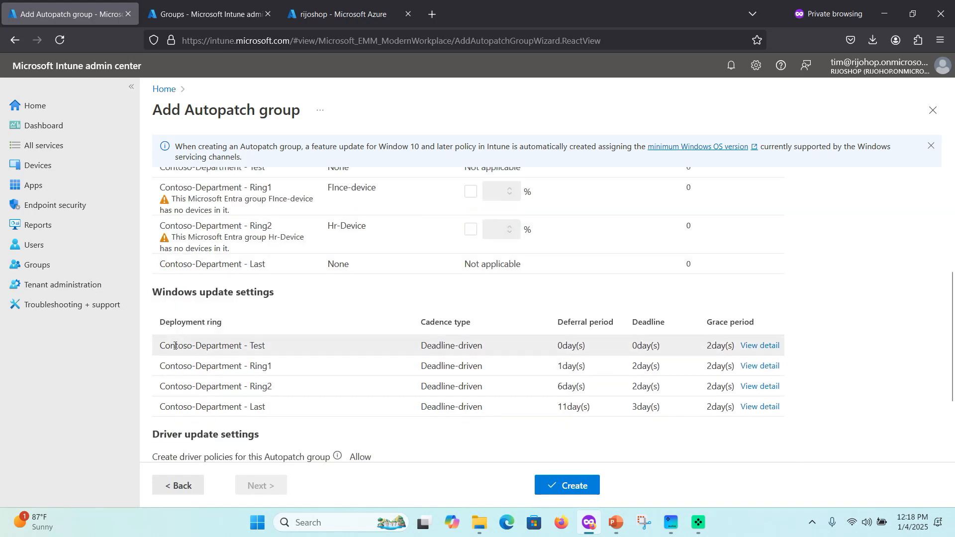
scroll(175, 358, "down", 2)
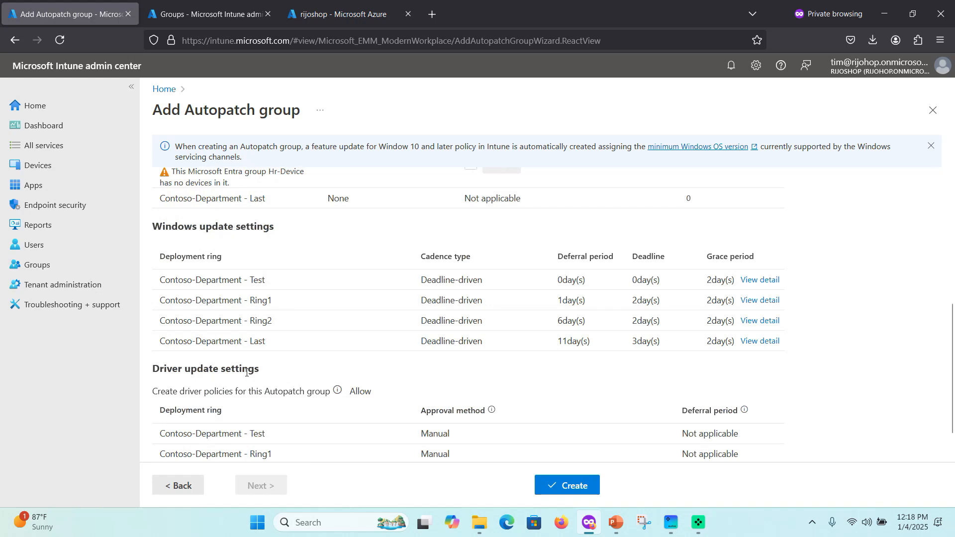
scroll(246, 372, "down", 1)
scroll(300, 342, "up", 4)
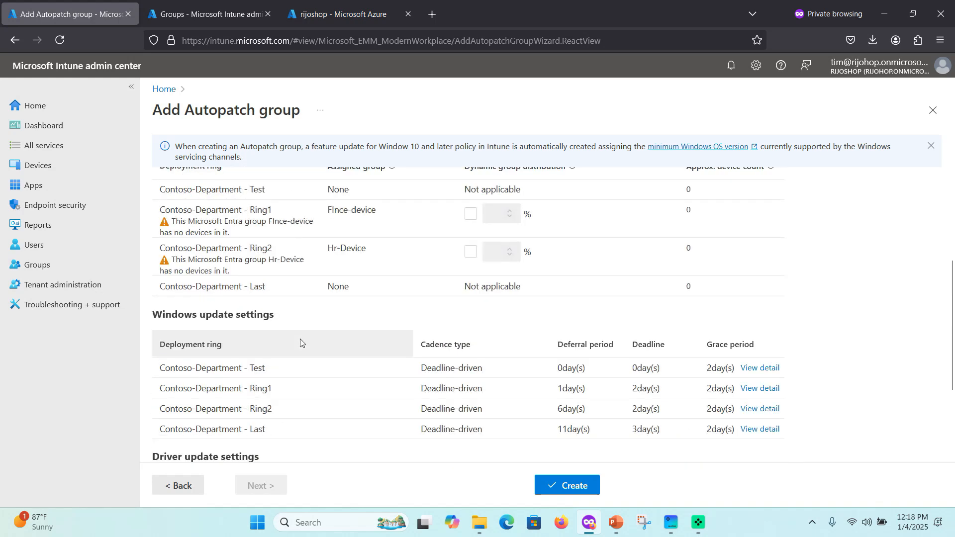
scroll(300, 339, "up", 5)
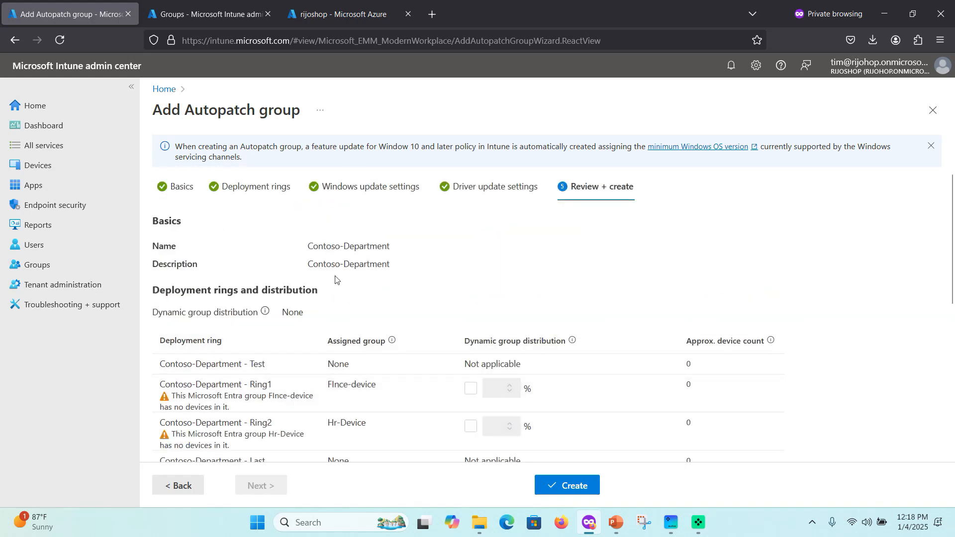
scroll(334, 278, "down", 9)
Step: Create the Contoso-Department Autopatch group and dismiss the notifications pane
left_click(576, 492)
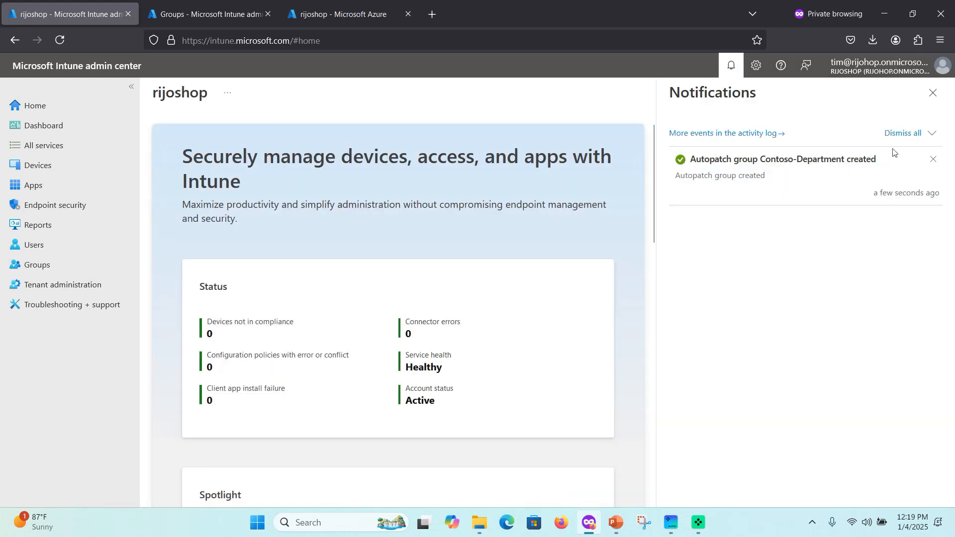
left_click(932, 93)
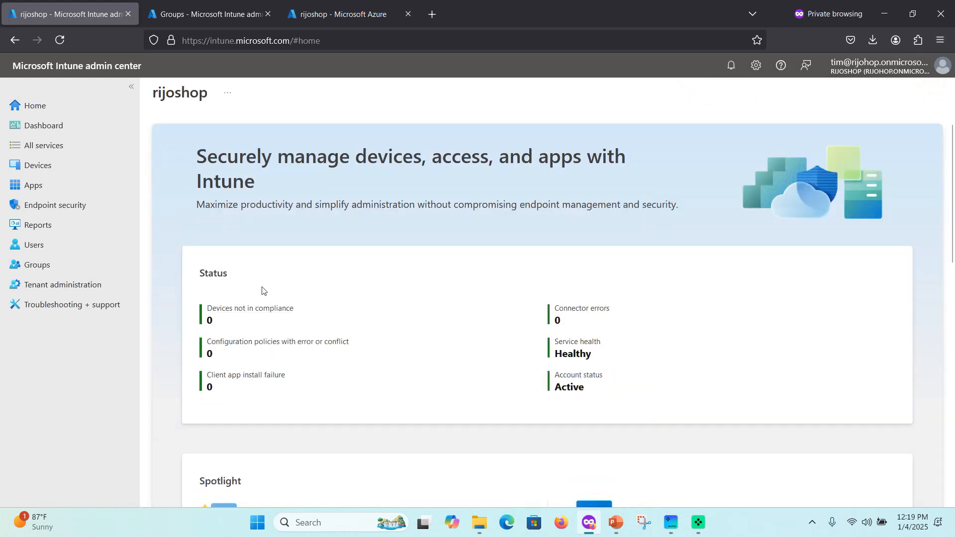
Step: Open the Autopatch groups list in tenant administration and examine all columns for the Contoso-Department group
left_click(70, 291)
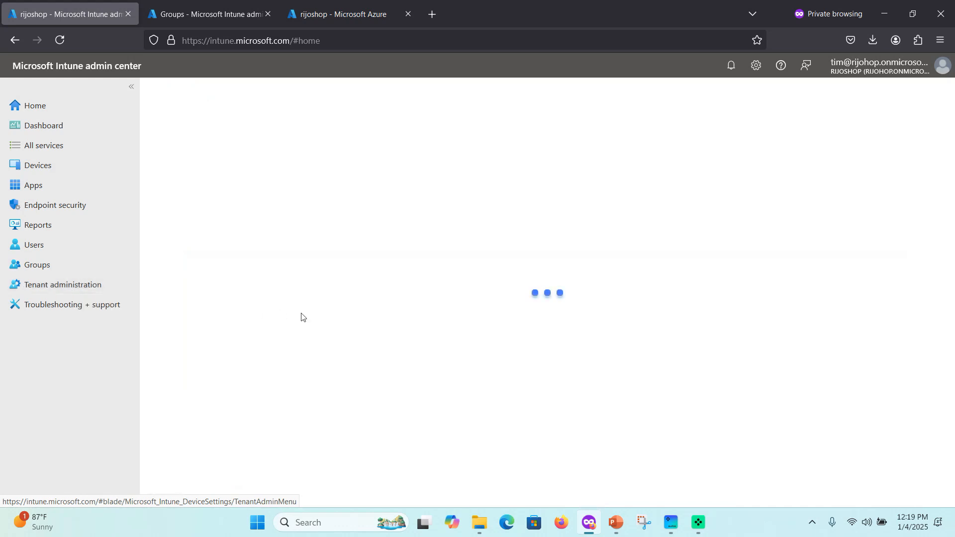
left_click(212, 405)
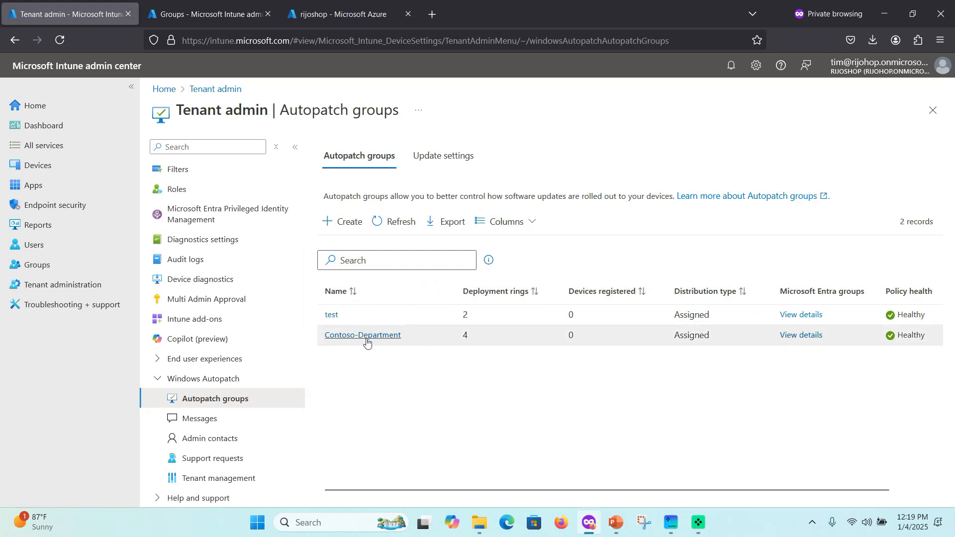
left_click_drag(721, 490, 839, 481)
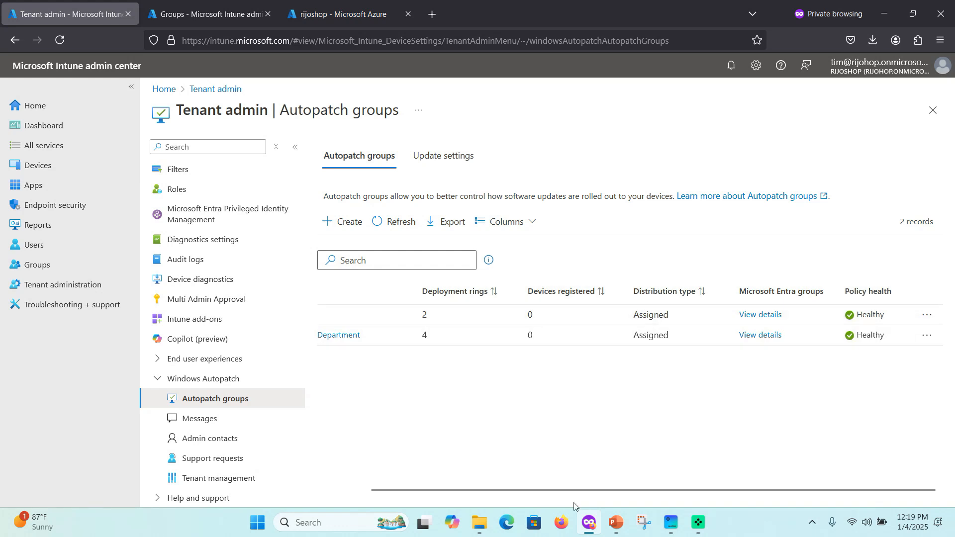
left_click_drag(605, 490, 557, 490)
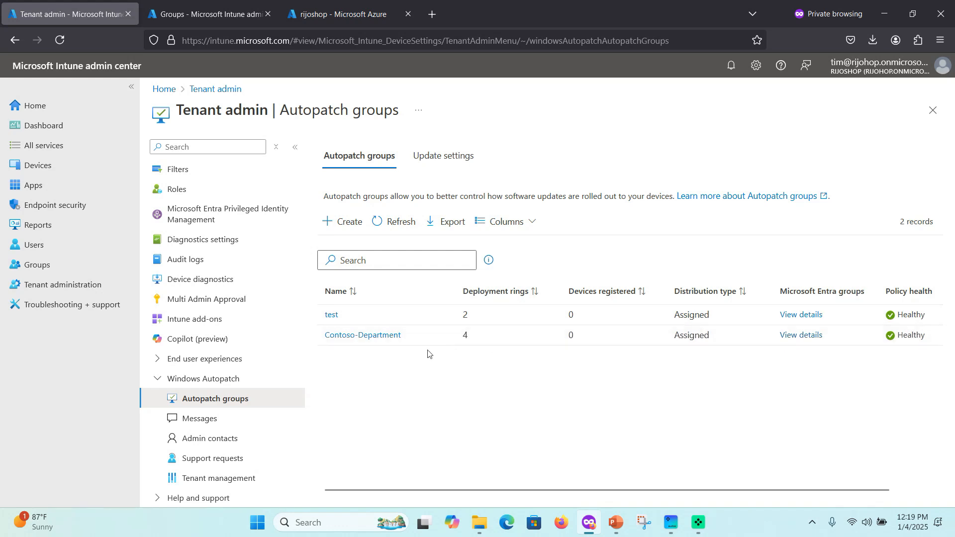
Step: Open the list of enrolled Windows devices and look through its columns
left_click(41, 166)
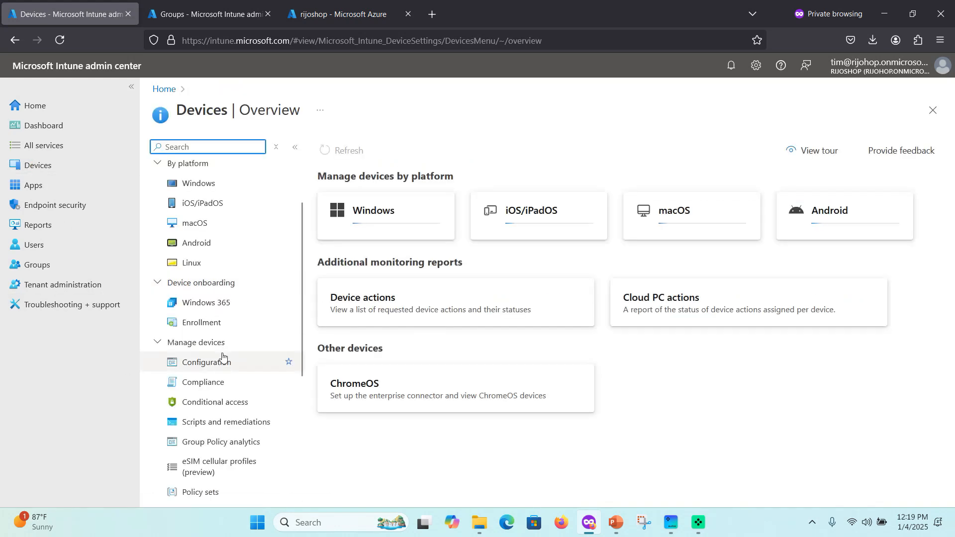
left_click(366, 218)
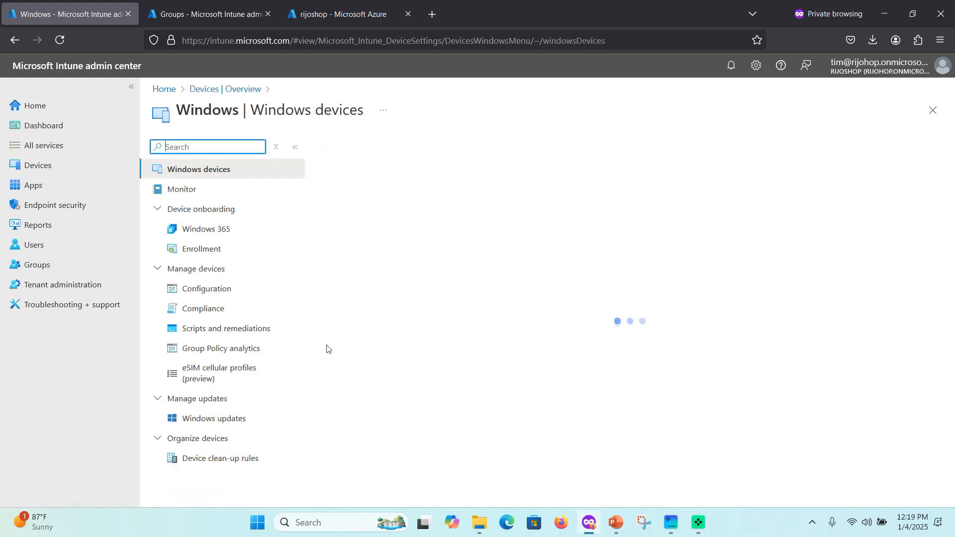
left_click_drag(739, 503, 505, 505)
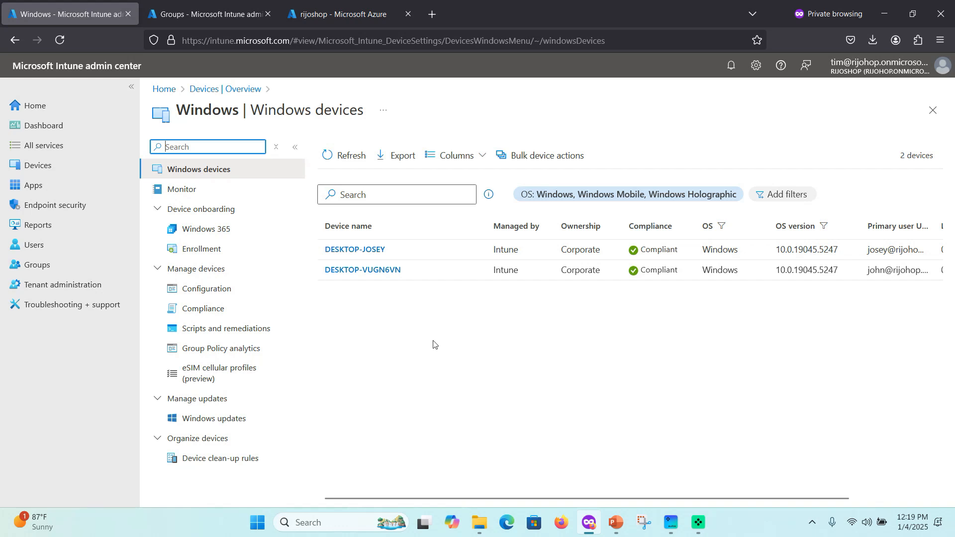
Step: Open the list of security groups and look through the groups of the Contoso-Department deployment rings
left_click(53, 267)
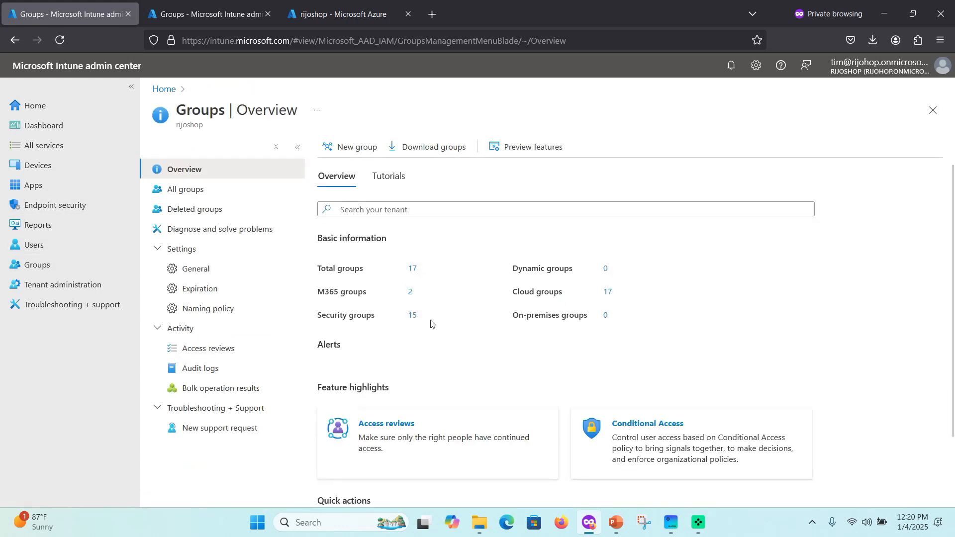
left_click(414, 315)
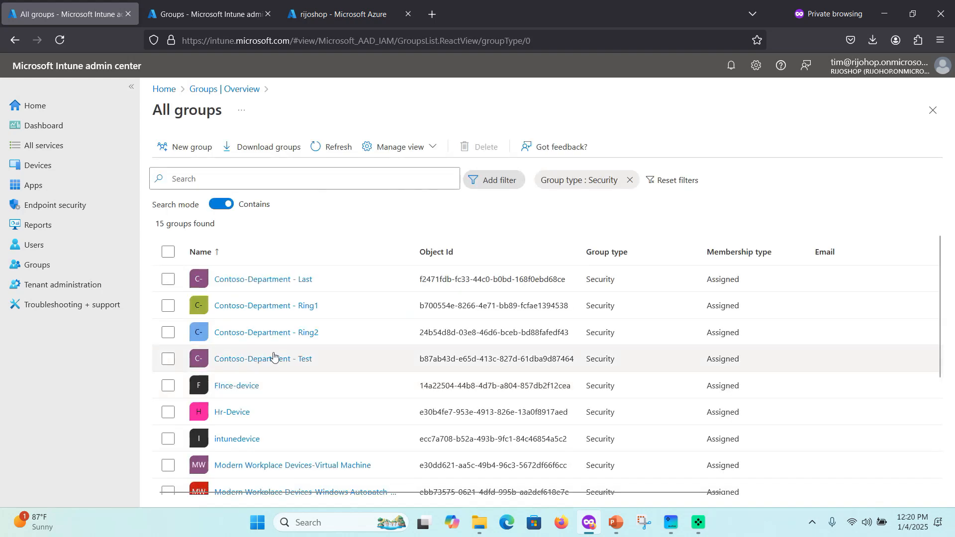
scroll(273, 356, "down", 3)
scroll(273, 356, "up", 3)
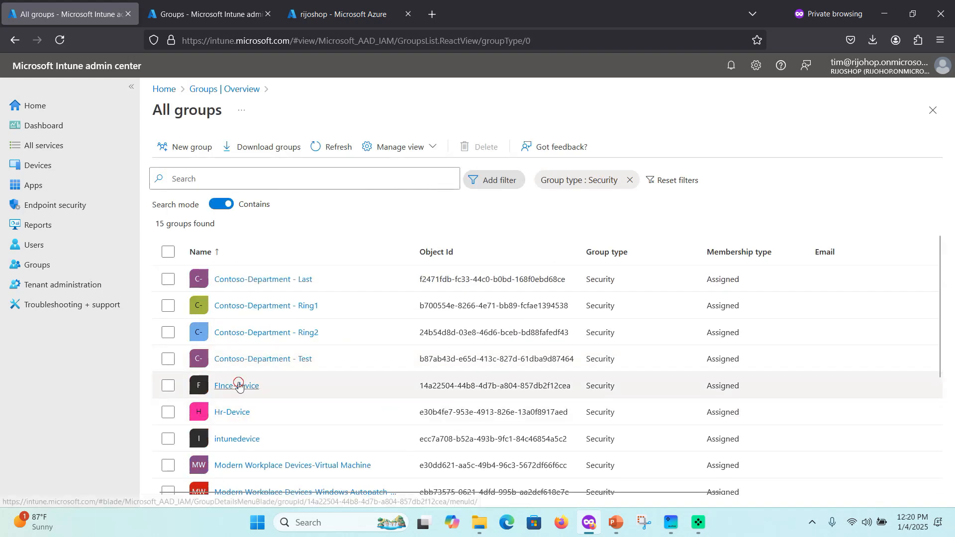
Step: Add the device DESKTOP-JOSEY as a direct member of the FInce-device group and refresh the member list
left_click(241, 386)
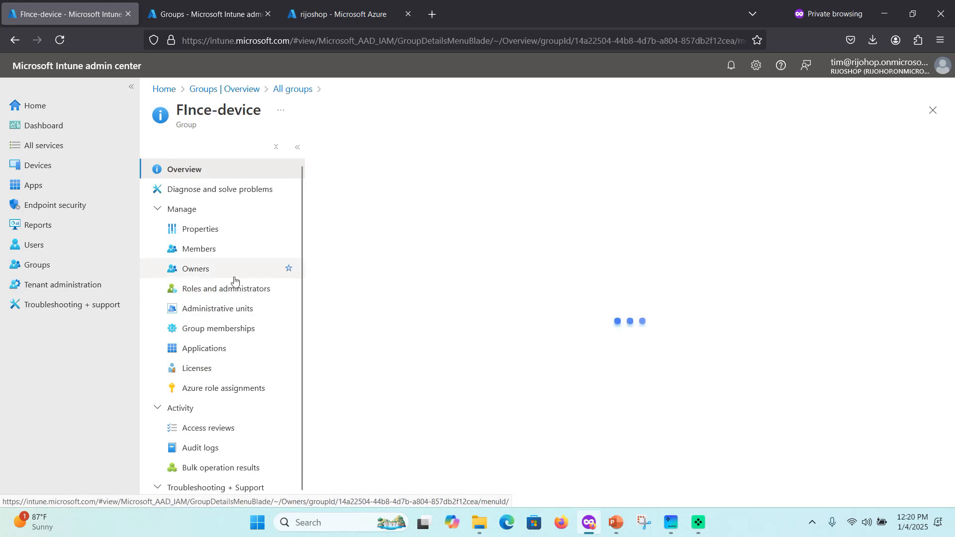
left_click(223, 256)
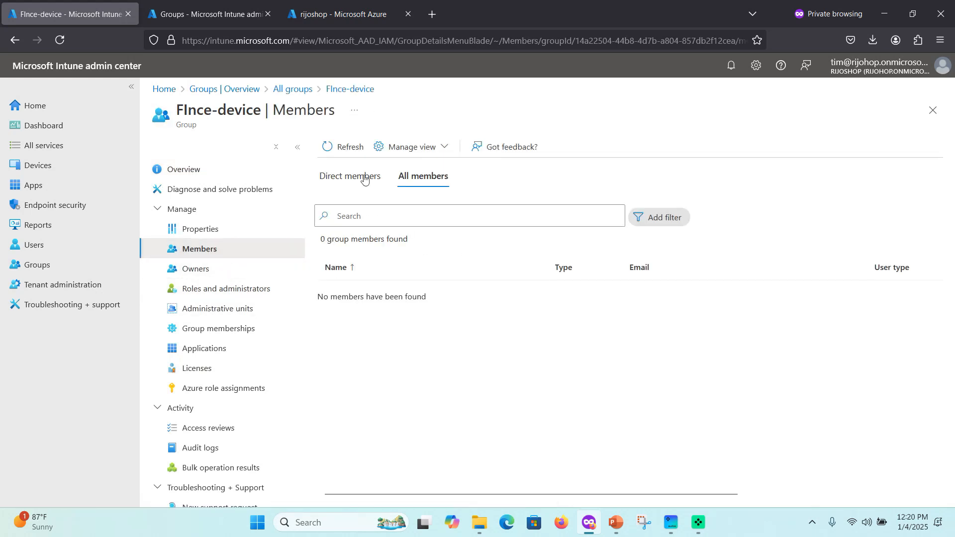
left_click(364, 178)
left_click(351, 147)
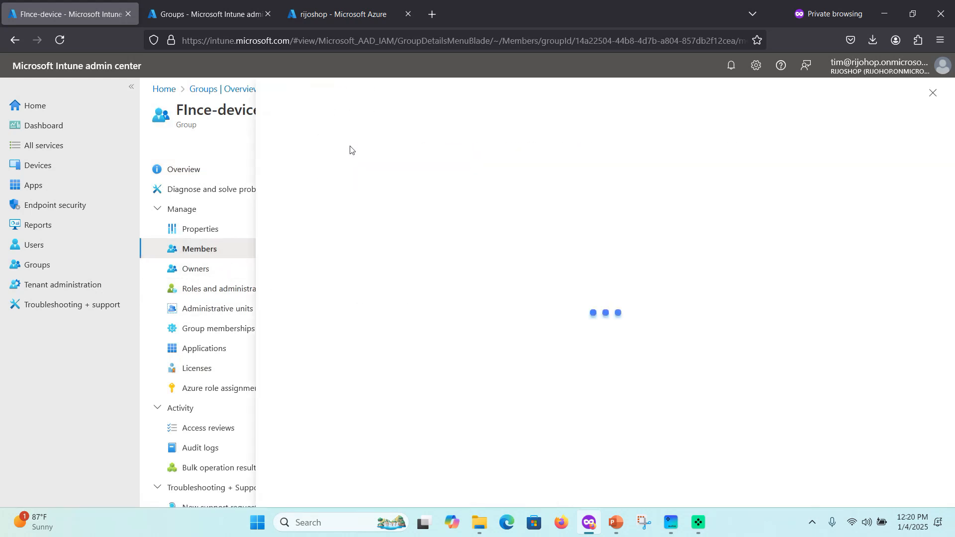
left_click(393, 223)
left_click(283, 282)
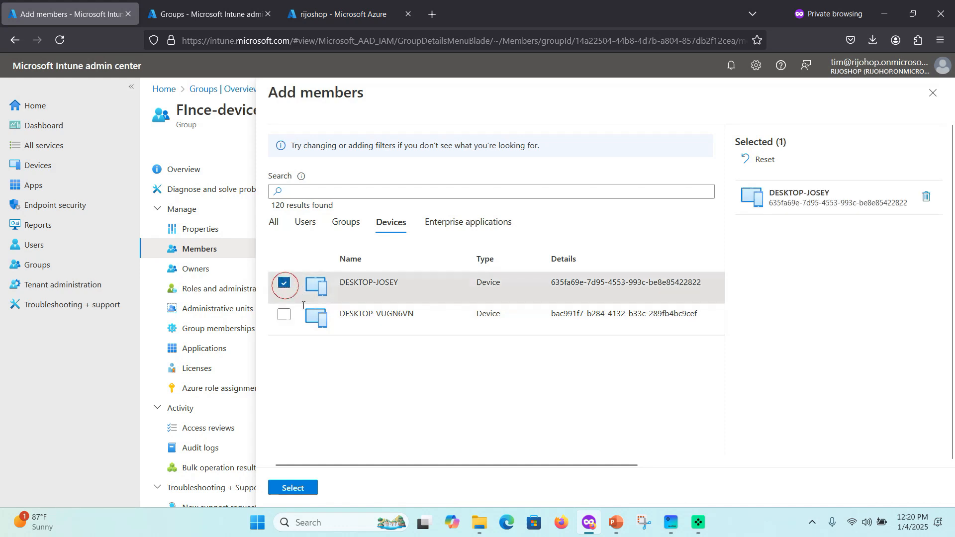
left_click(291, 488)
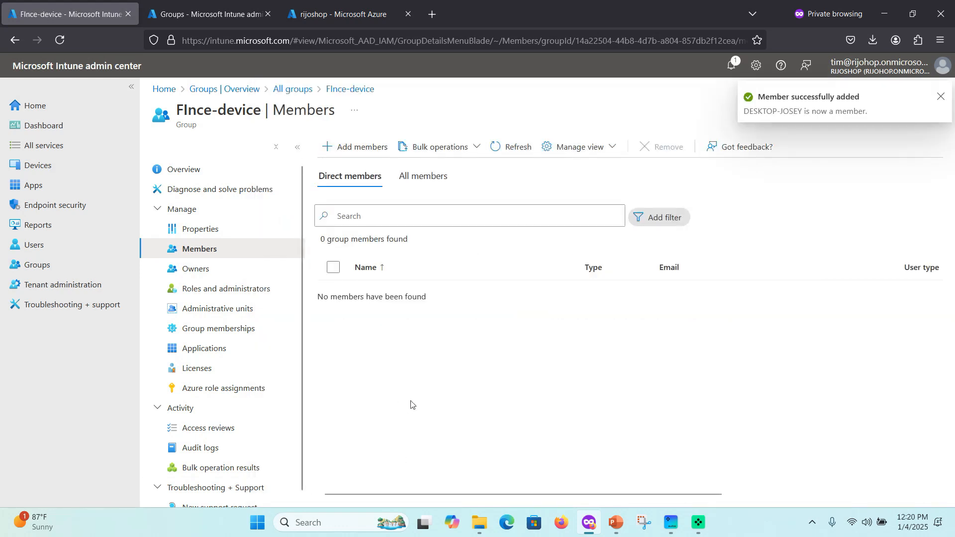
left_click(515, 147)
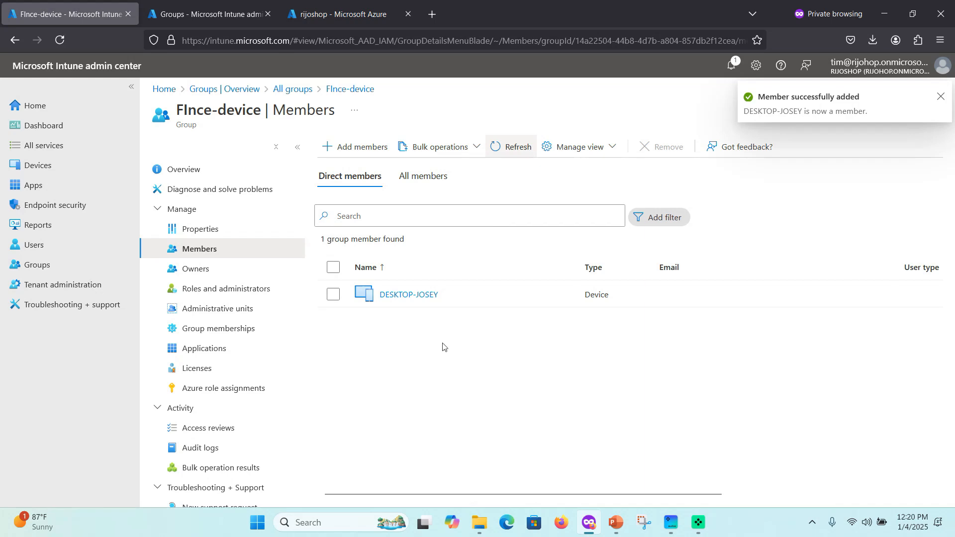
Step: Add the device DESKTOP-VUGN6VN as a direct member of the Hr-Device group and refresh the member list
left_click(931, 110)
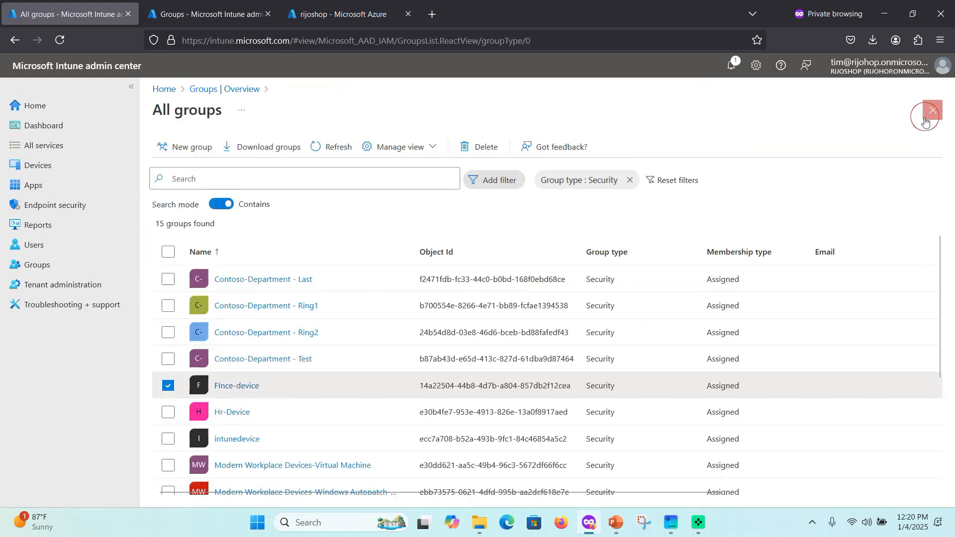
left_click(258, 413)
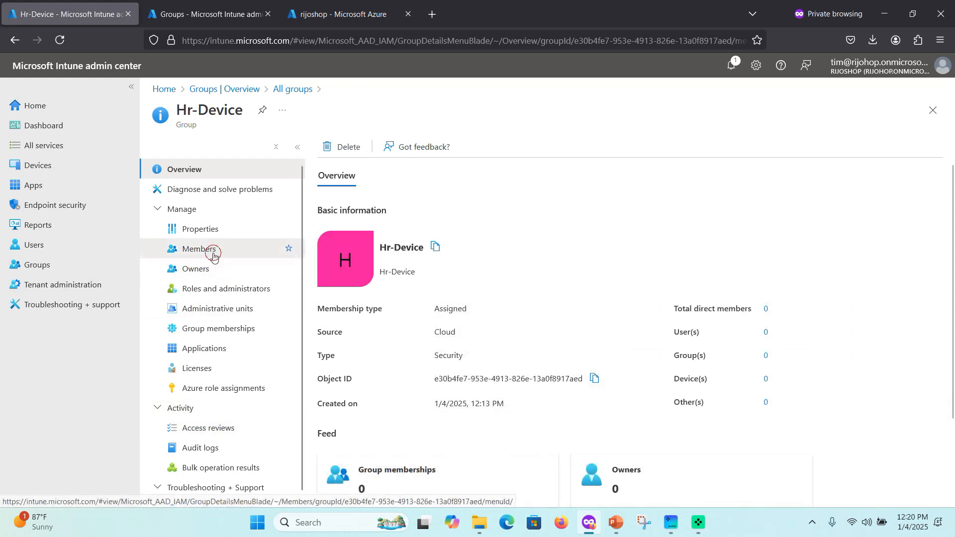
left_click(238, 251)
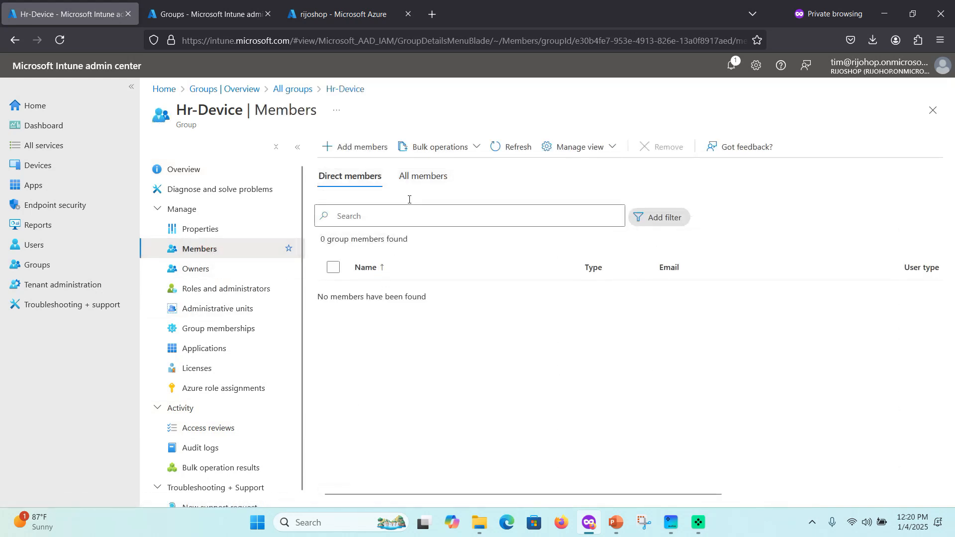
left_click(356, 146)
left_click(389, 225)
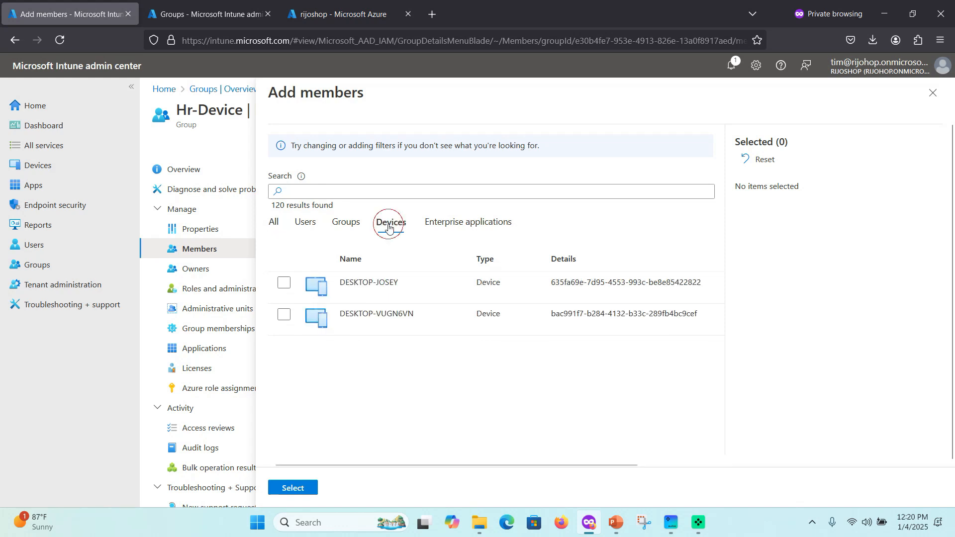
left_click(284, 315)
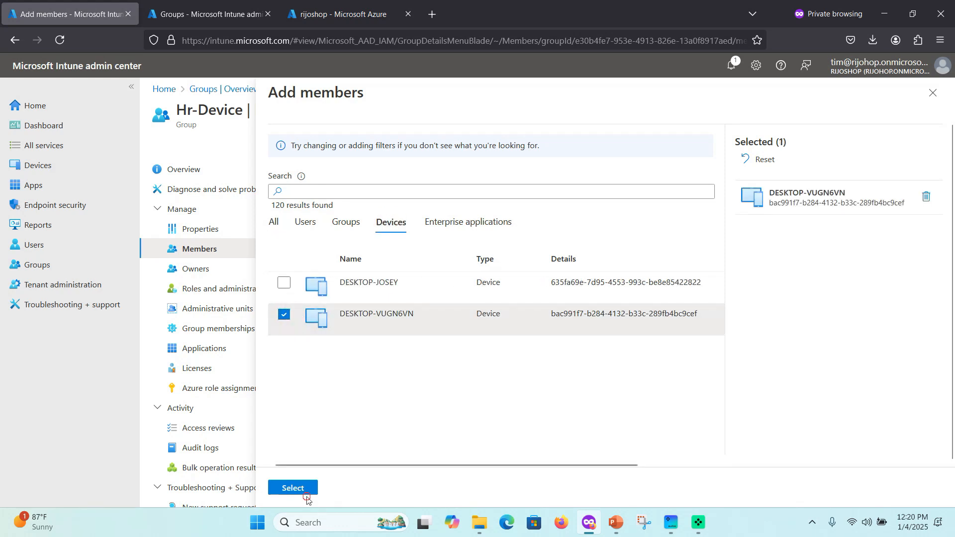
left_click(293, 488)
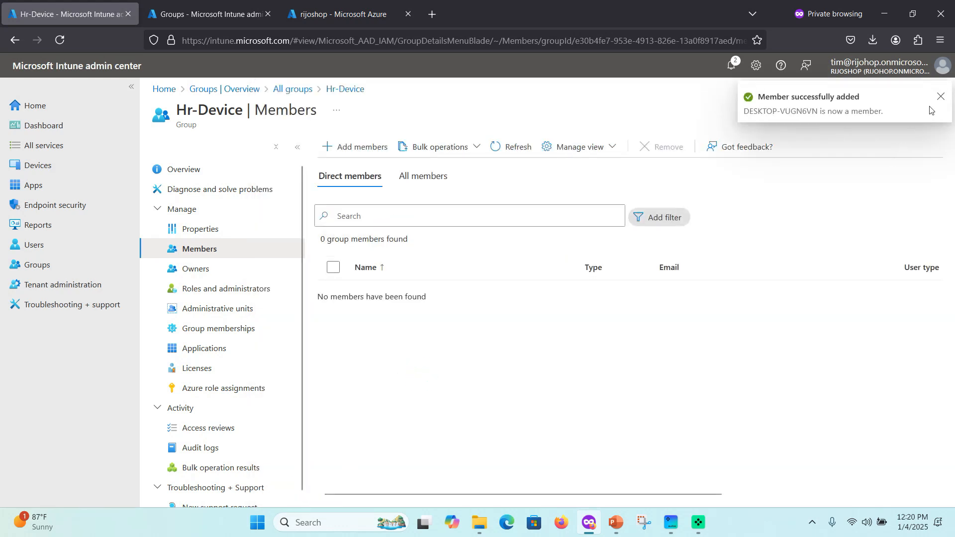
left_click(500, 147)
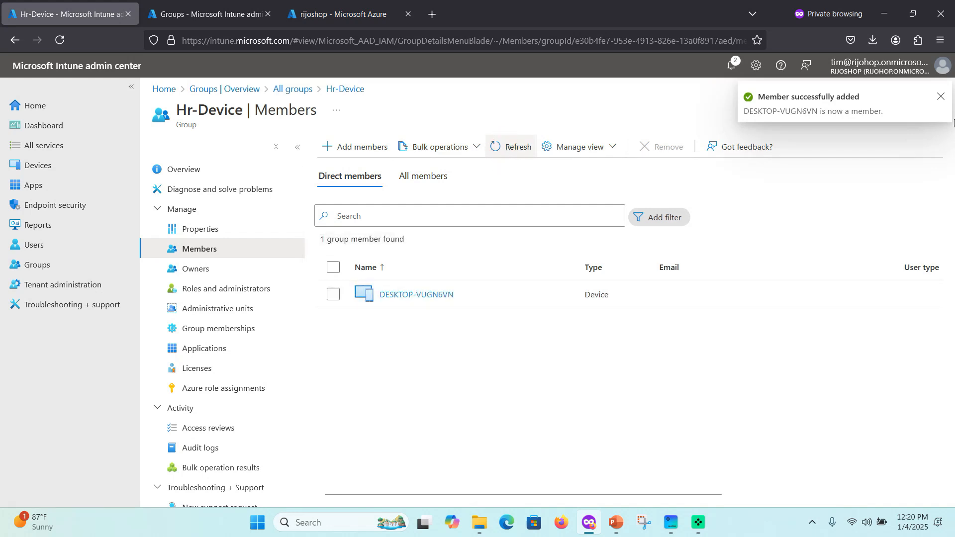
left_click(234, 267)
left_click(232, 249)
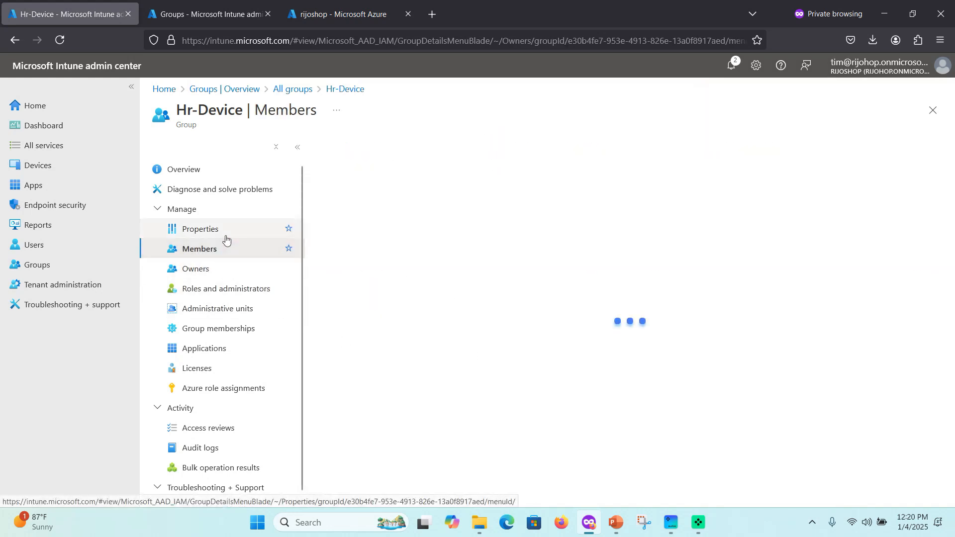
left_click(226, 238)
left_click(37, 265)
Step: Open the Contoso-Department Autopatch group in tenant administration, check the assigned groups and device counts of its deployment rings, and close it
left_click(44, 286)
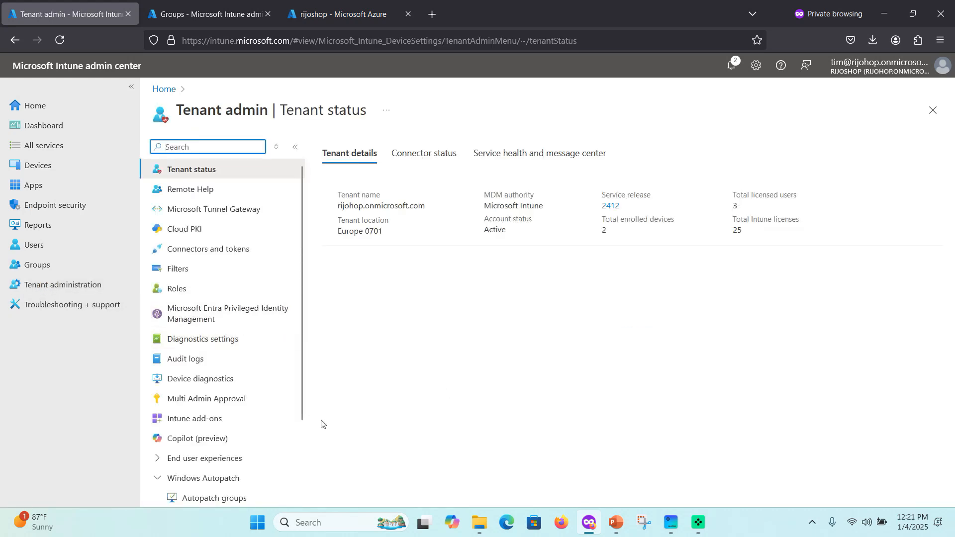
scroll(205, 400, "down", 2)
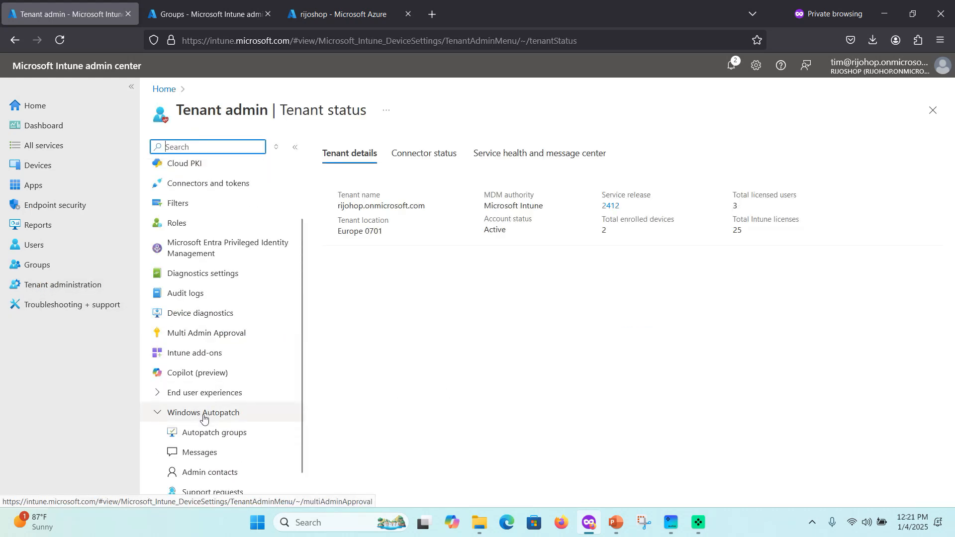
left_click(215, 432)
left_click(420, 332)
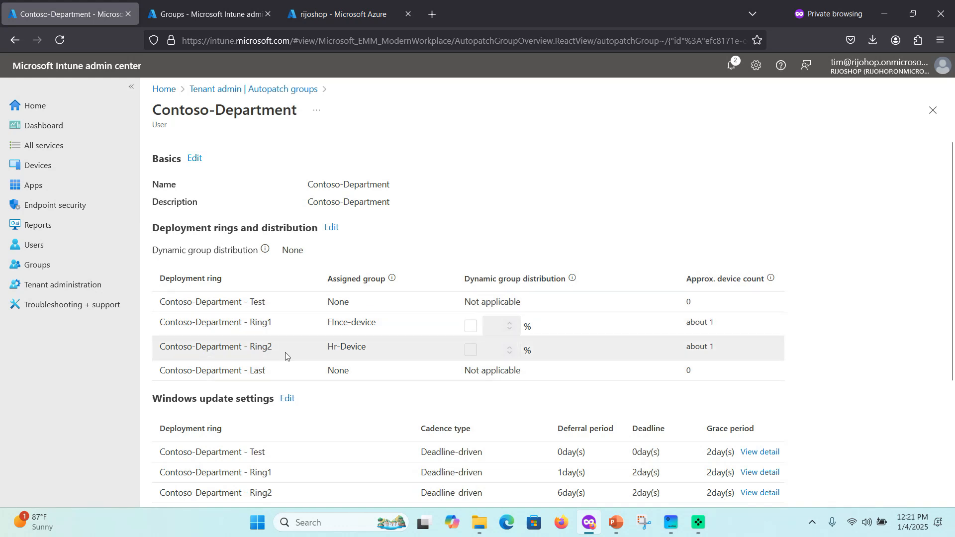
left_click(932, 115)
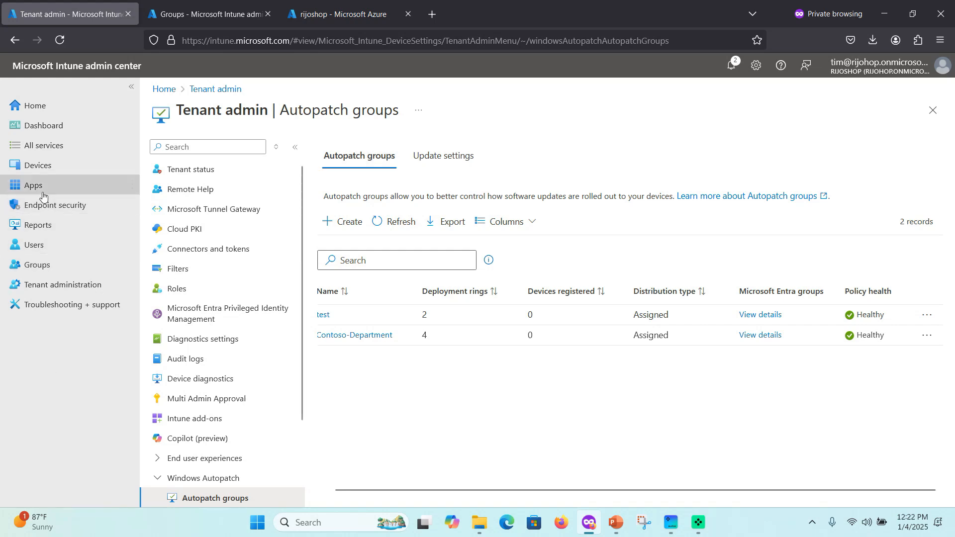
Step: Open the update rings of the Windows updates for devices and expand the Contoso-Department group to examine its ring policies
left_click(41, 171)
scroll(201, 425, "down", 3)
scroll(199, 370, "down", 5)
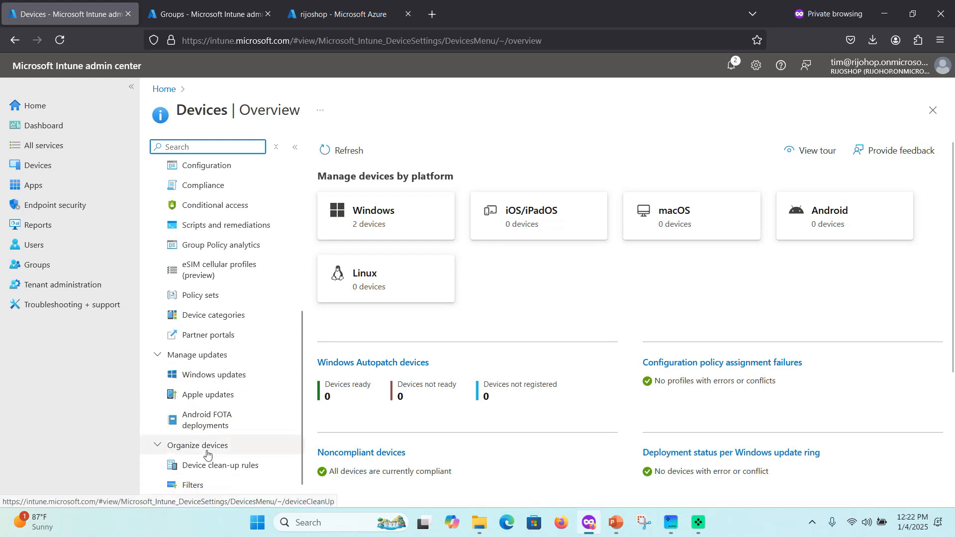
left_click(214, 376)
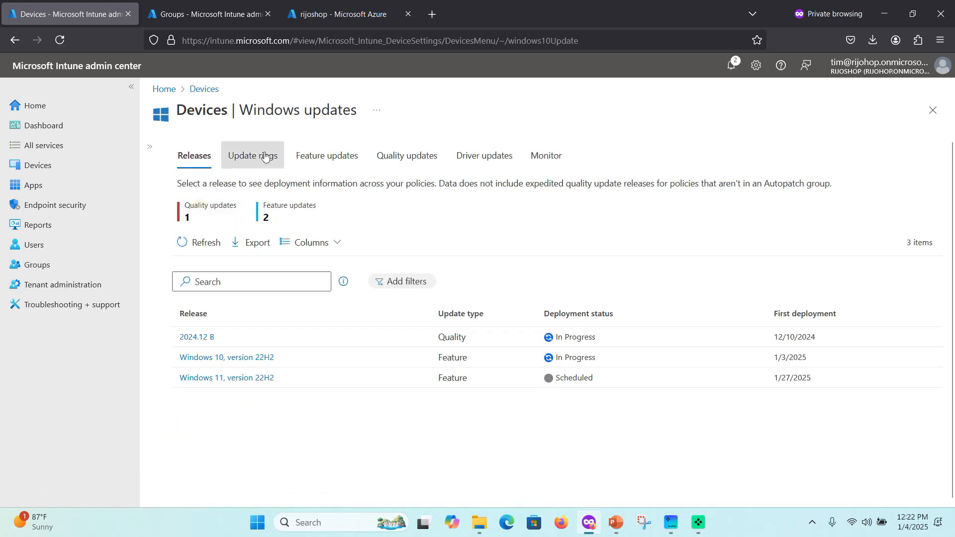
left_click(262, 155)
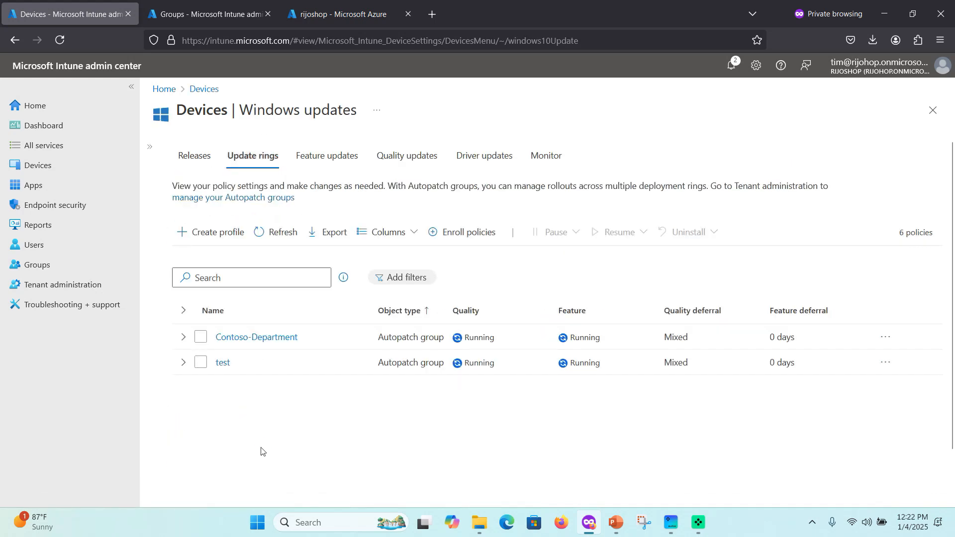
left_click(183, 337)
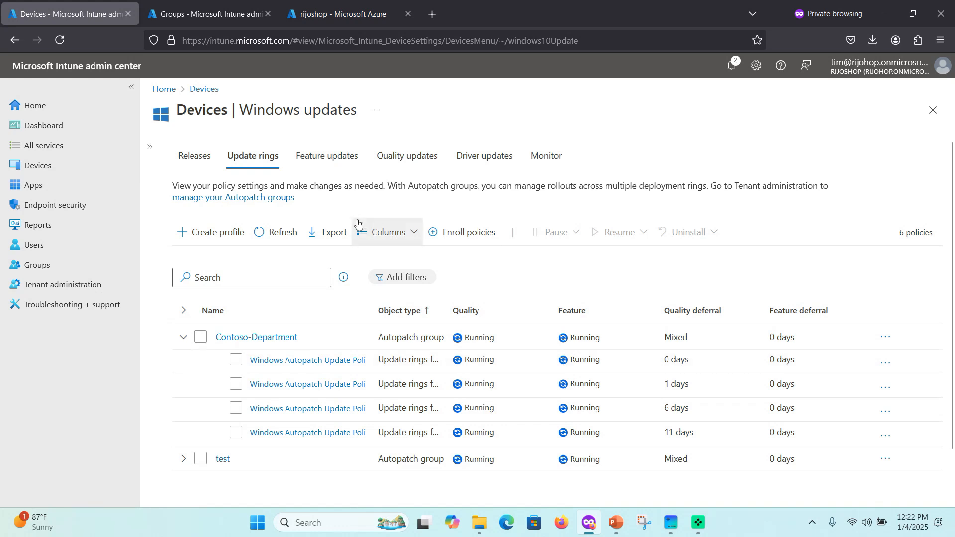
Step: Examine the properties and included groups of the Windows Autopatch - Global DSS Policy feature update policy, and close it
left_click(316, 164)
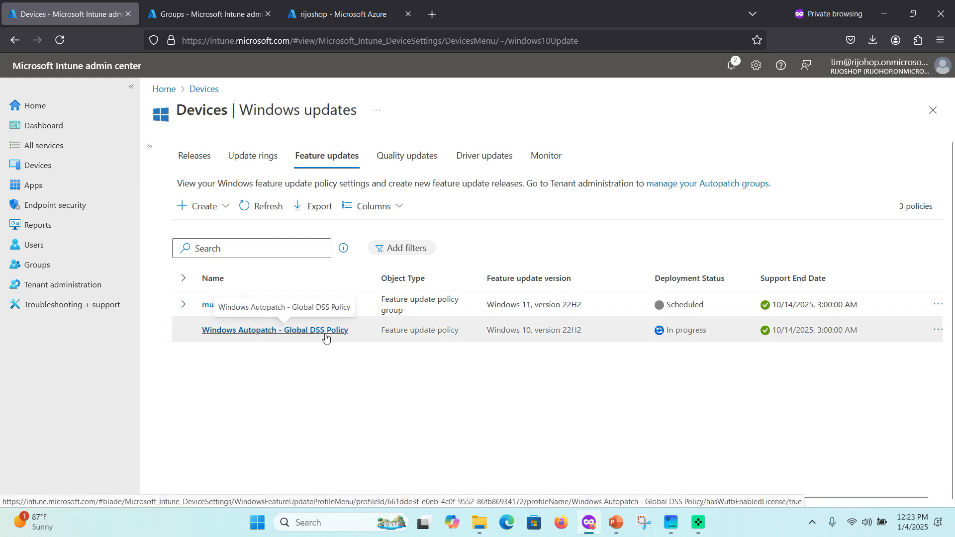
left_click(351, 385)
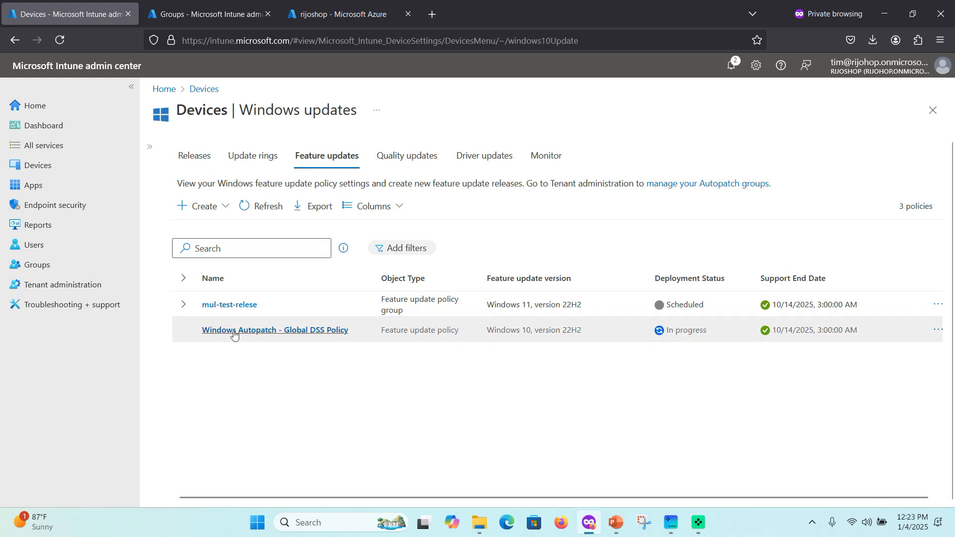
left_click(291, 331)
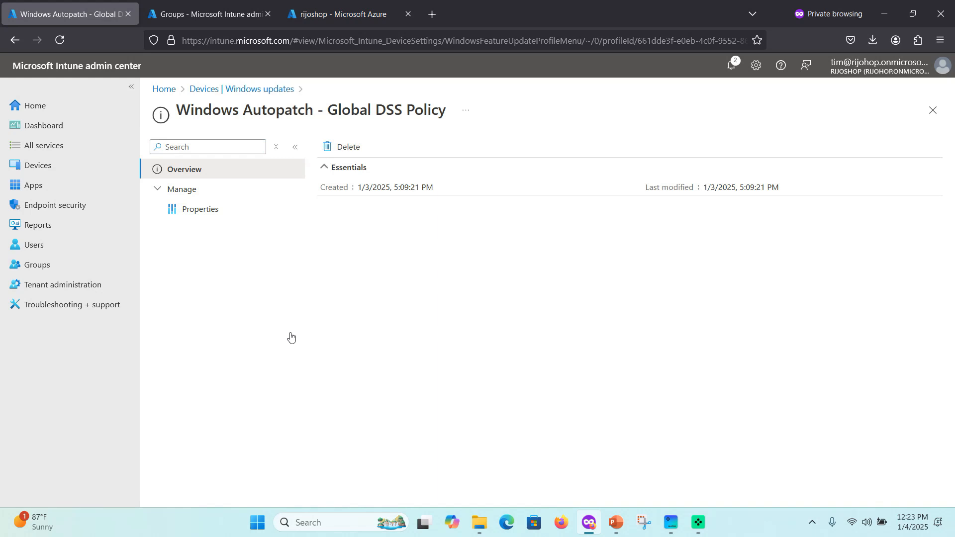
left_click(198, 211)
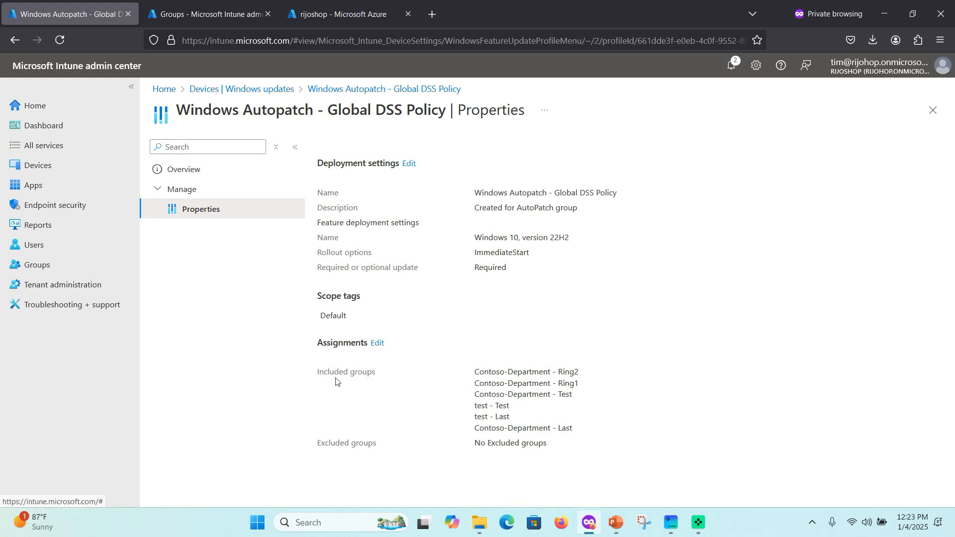
left_click_drag(476, 374, 580, 374)
left_click_drag(480, 385, 582, 389)
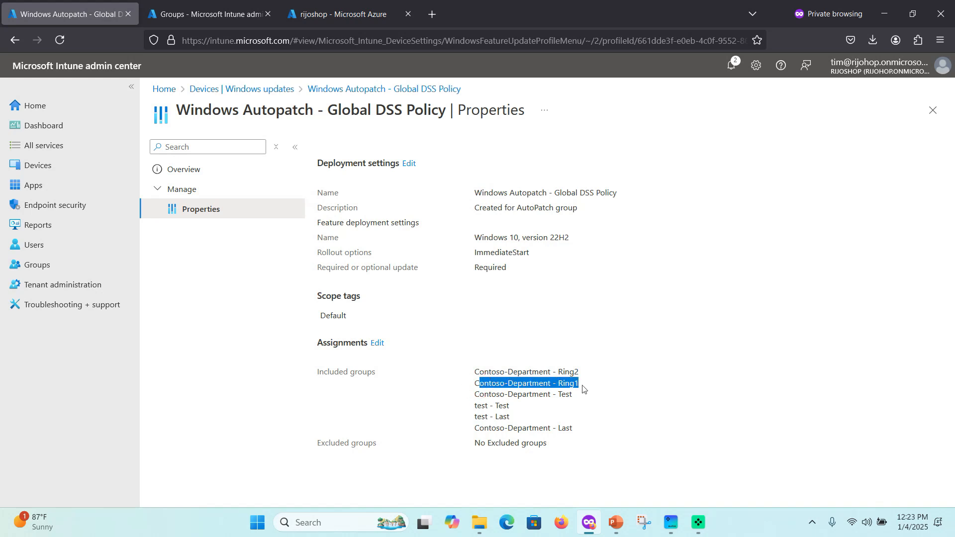
left_click(476, 398)
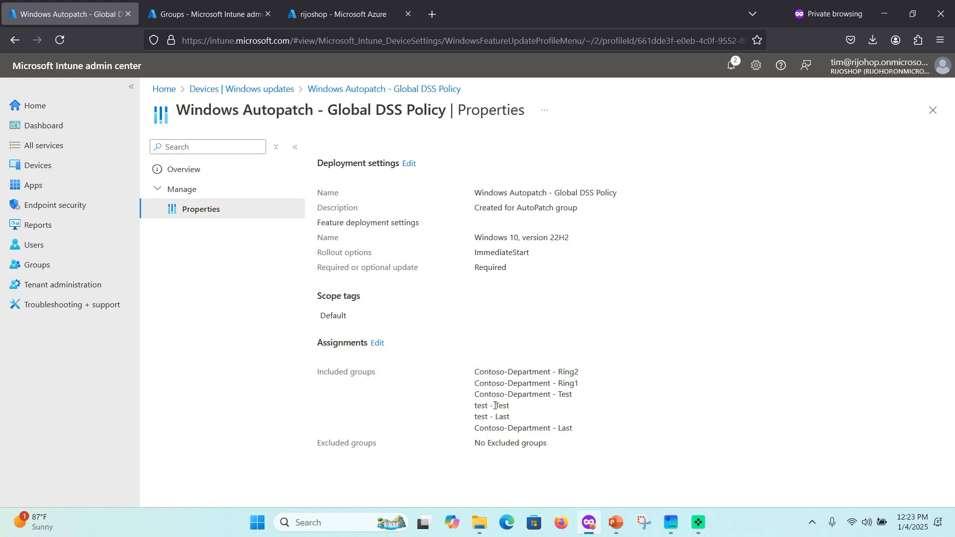
left_click_drag(473, 406, 509, 408)
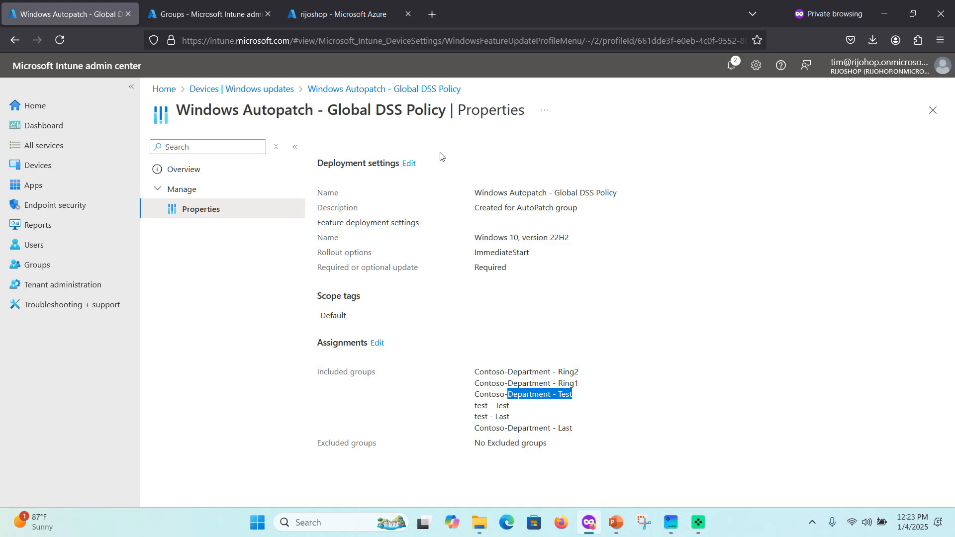
left_click(926, 123)
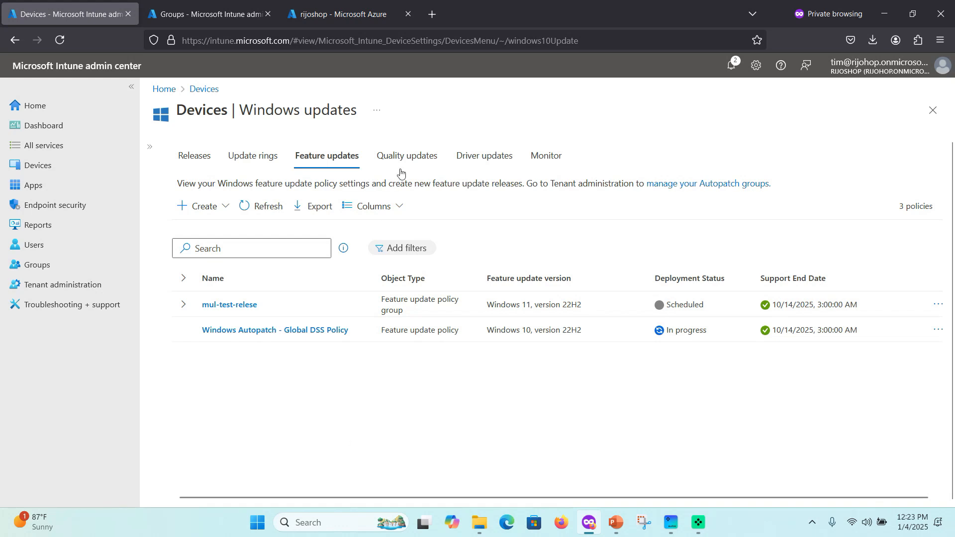
Step: Start a new Autopatch multi-phase release with "contso -multiphase" as both its name and its description
left_click(225, 206)
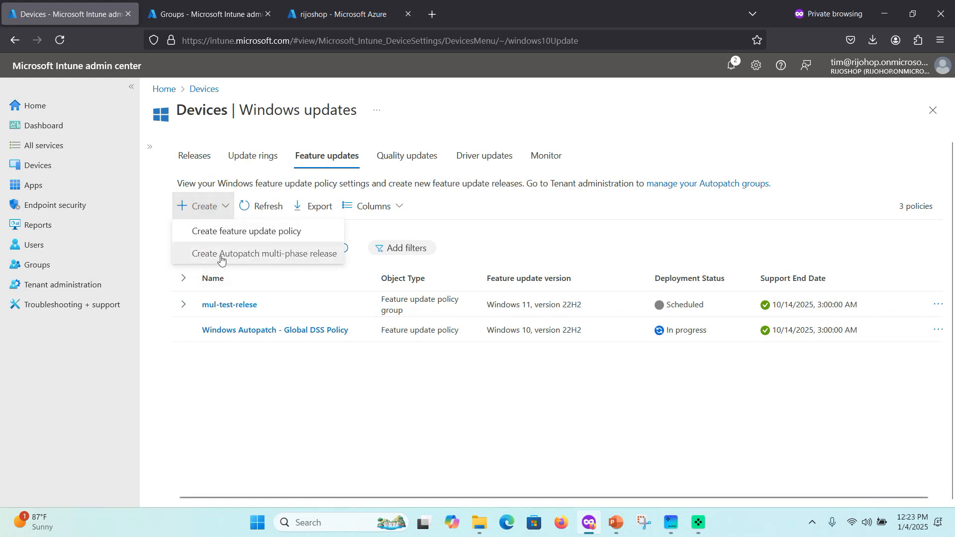
left_click(253, 255)
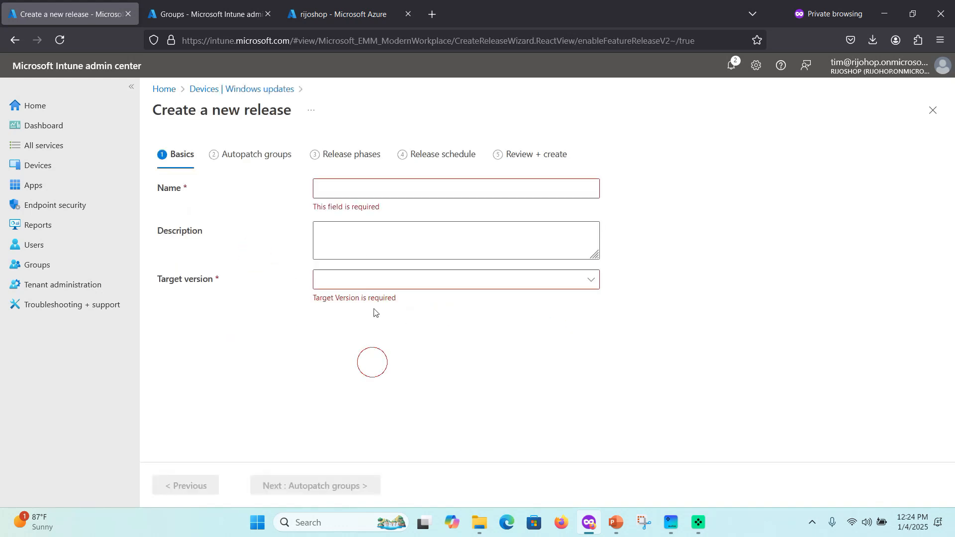
left_click(350, 186)
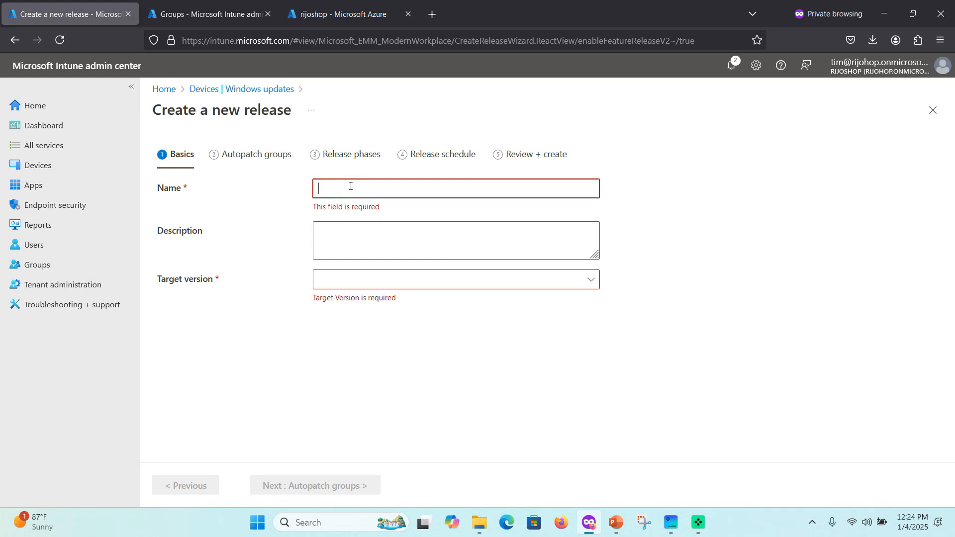
type("contso -multi")
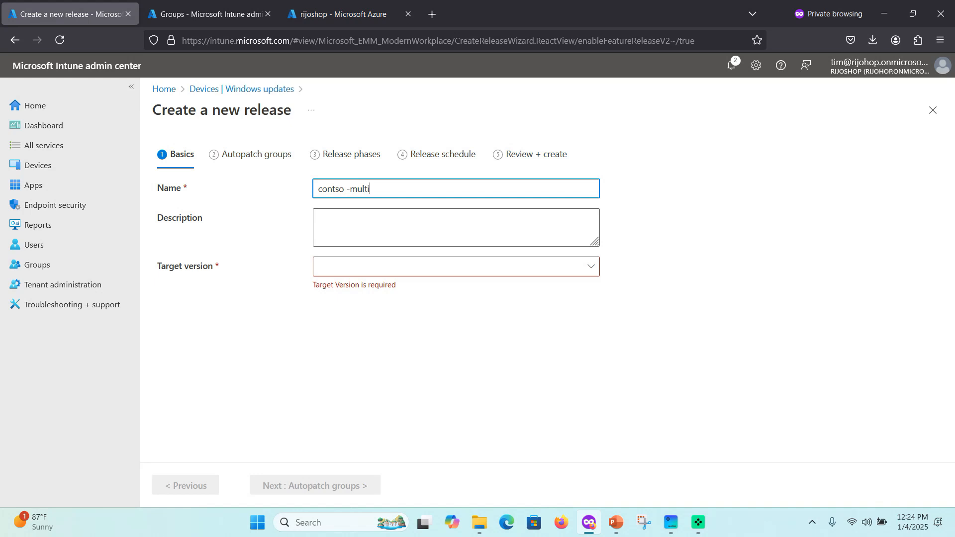
type("se")
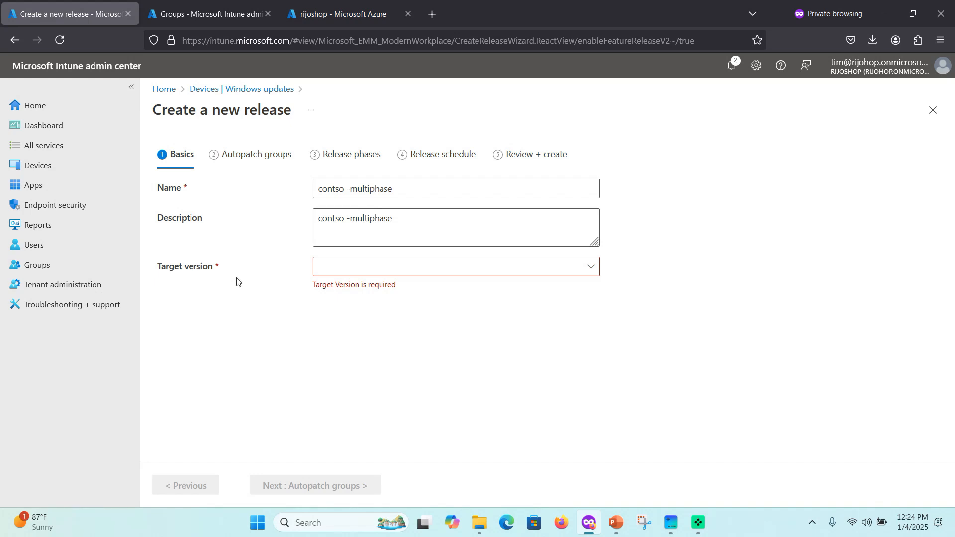
Step: Set the release's target version to Windows 11, version 23H2, include the Contoso-Department Autopatch group, and continue to the release phases
left_click(454, 267)
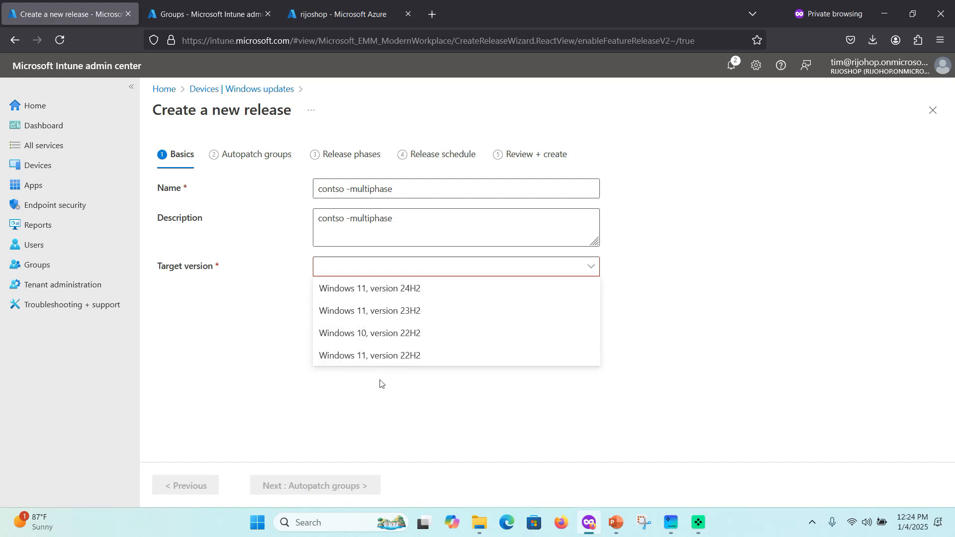
left_click(379, 312)
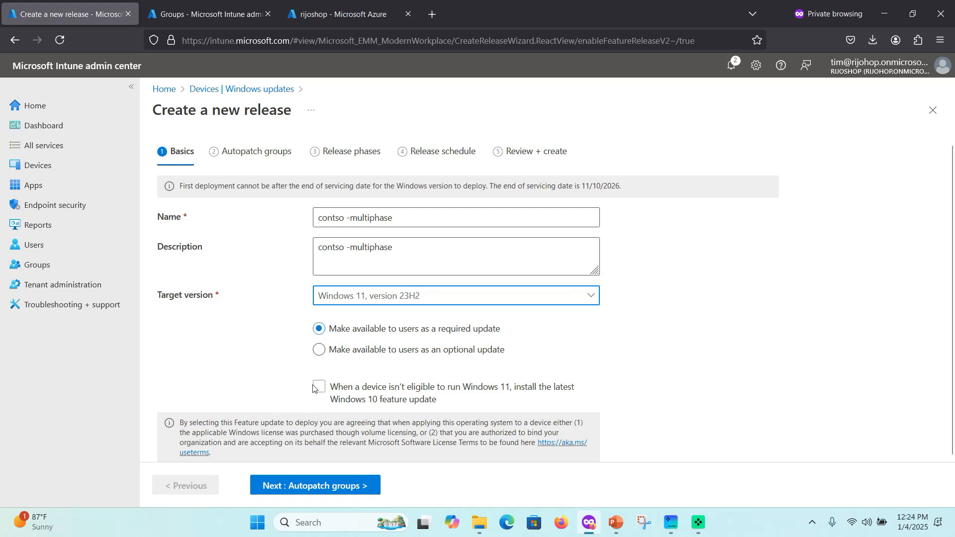
left_click(315, 486)
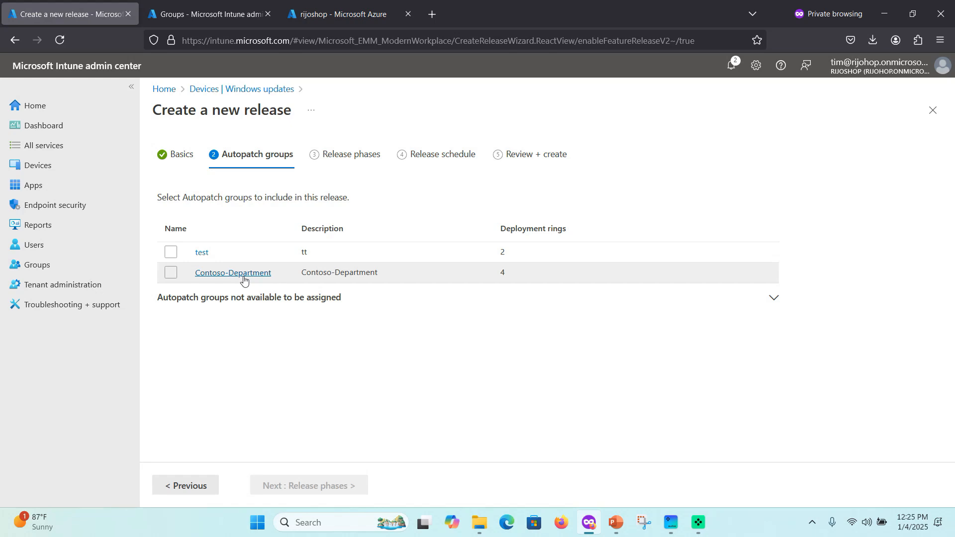
left_click(170, 273)
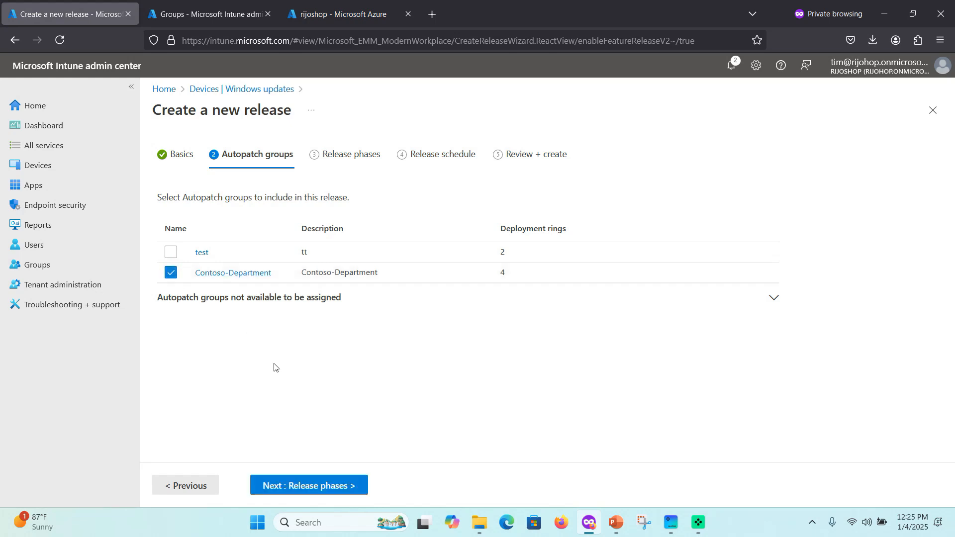
left_click(326, 496)
Step: Examine which Contoso-Department deployment ring is assigned to each of the release phases
scroll(282, 343, "down", 4)
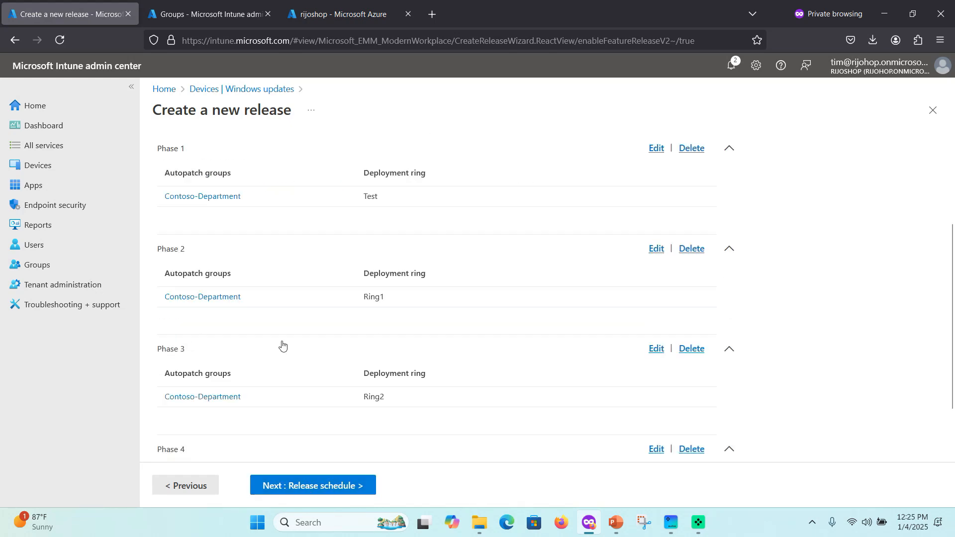
scroll(278, 353, "up", 4)
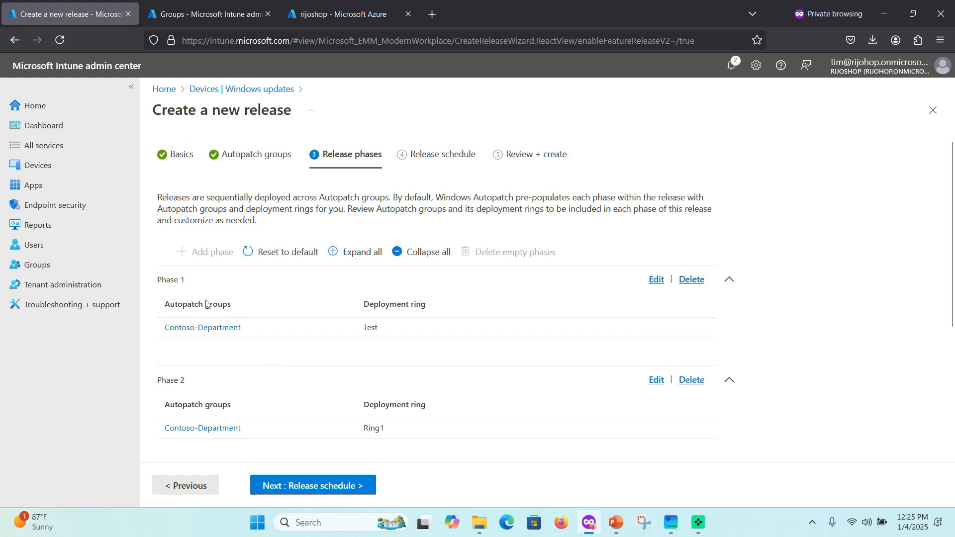
scroll(218, 306, "down", 3)
scroll(220, 337, "up", 3)
scroll(182, 389, "down", 3)
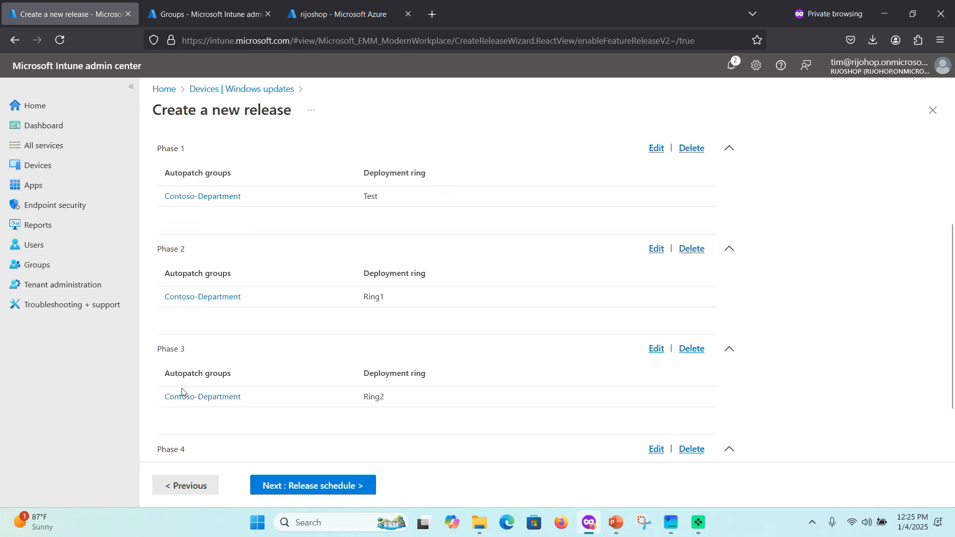
scroll(174, 388, "down", 2)
scroll(187, 392, "up", 3)
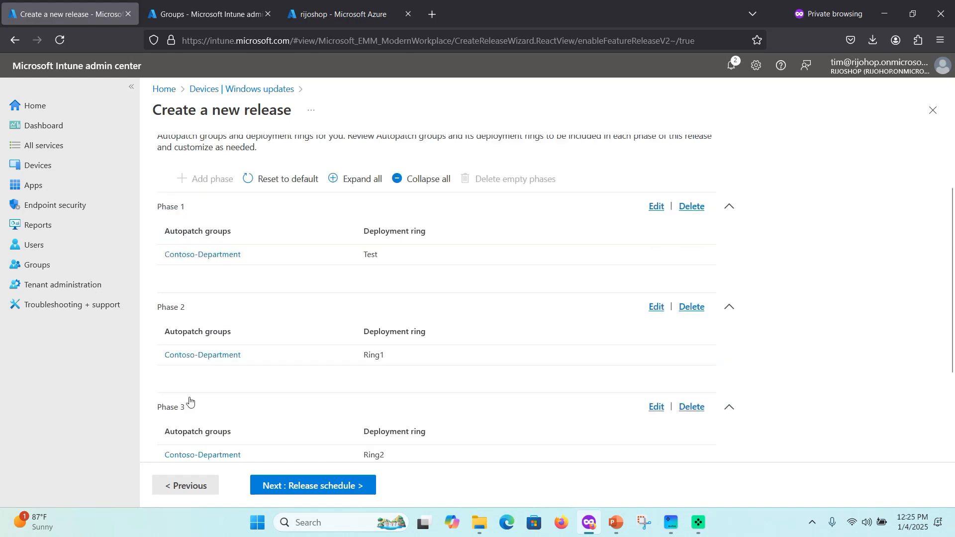
scroll(188, 393, "up", 2)
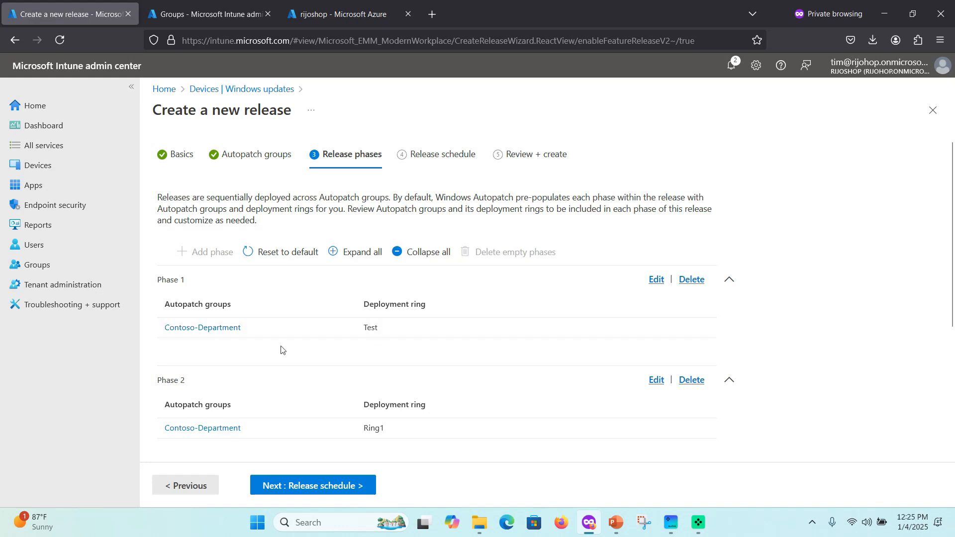
scroll(234, 363, "down", 2)
scroll(390, 385, "down", 4)
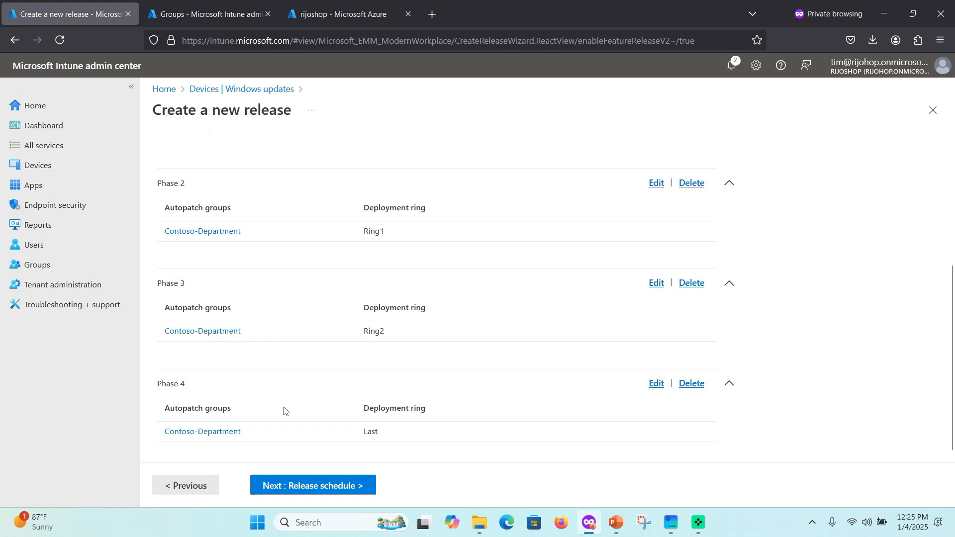
scroll(234, 280, "up", 4)
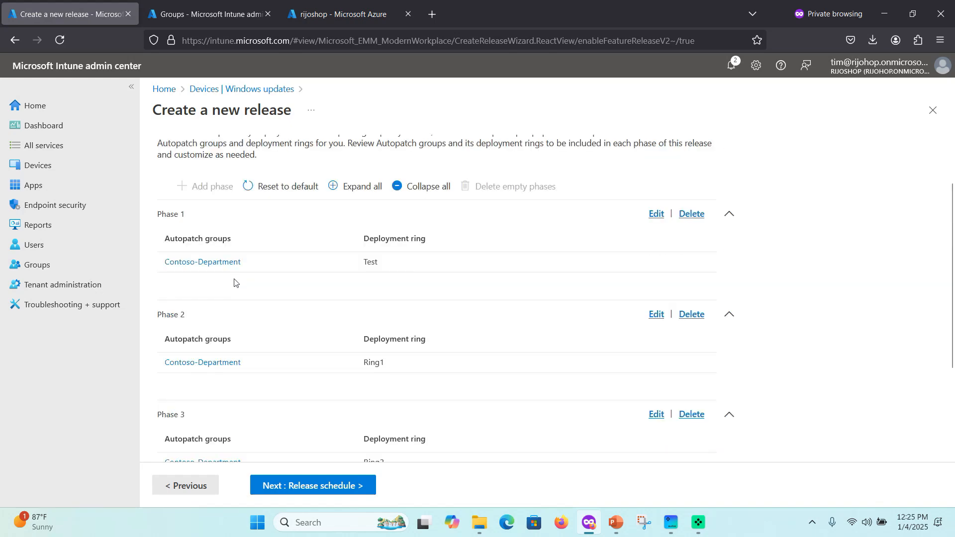
scroll(234, 283, "down", 4)
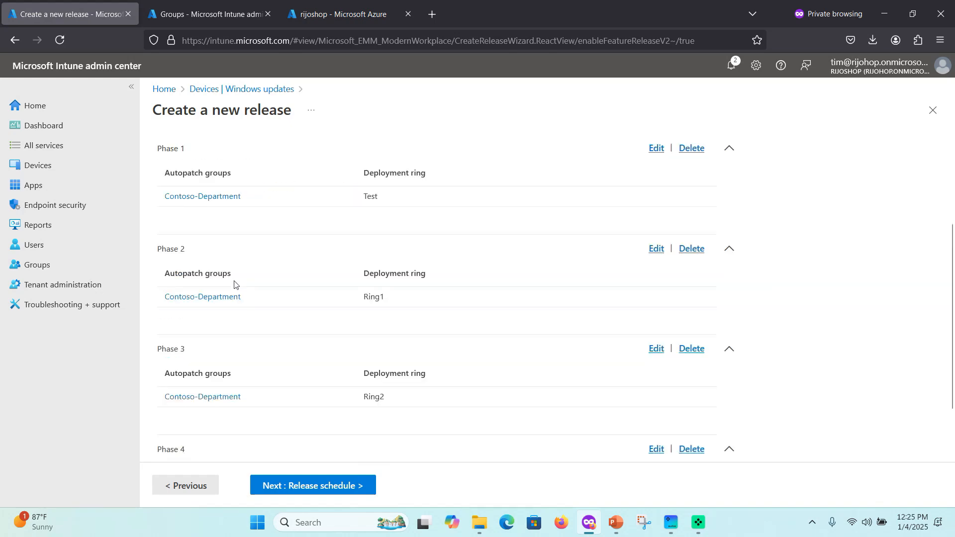
scroll(230, 314, "up", 6)
Step: Try out the Test and Ring1 assignments for phase 1 and leave the phase editor without saving
left_click(654, 280)
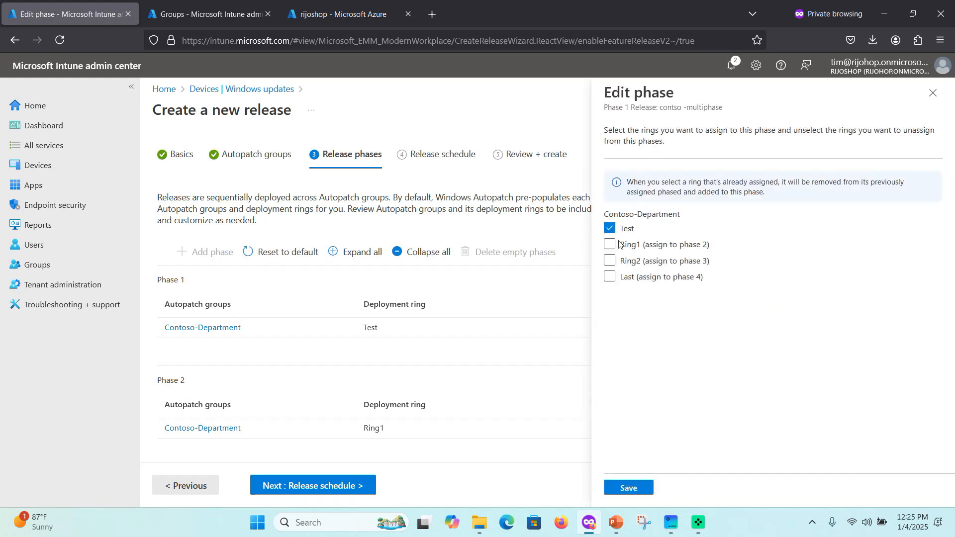
left_click(609, 230)
left_click(608, 246)
left_click(609, 243)
left_click(610, 228)
left_click(931, 93)
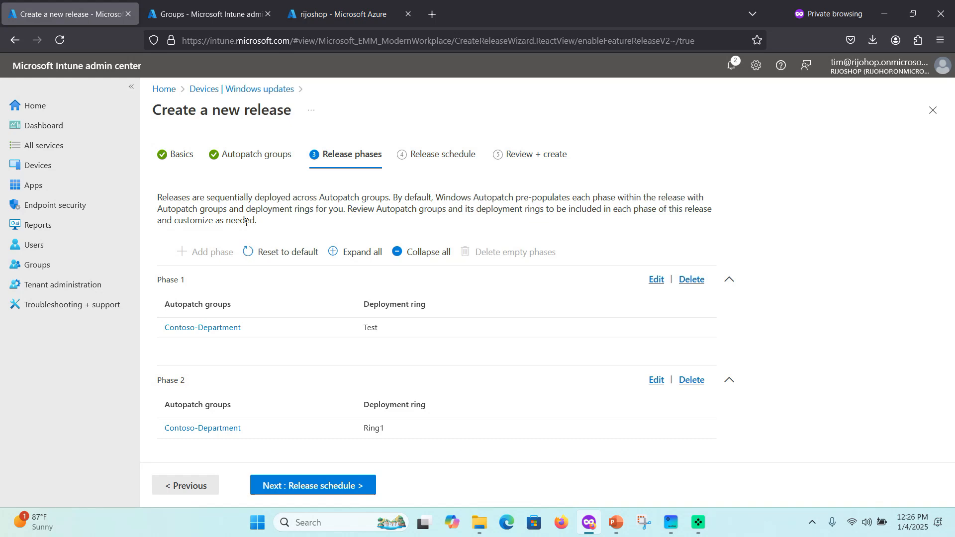
Step: Keep the pre-populated release phases and continue to the release schedule
scroll(214, 328, "down", 3)
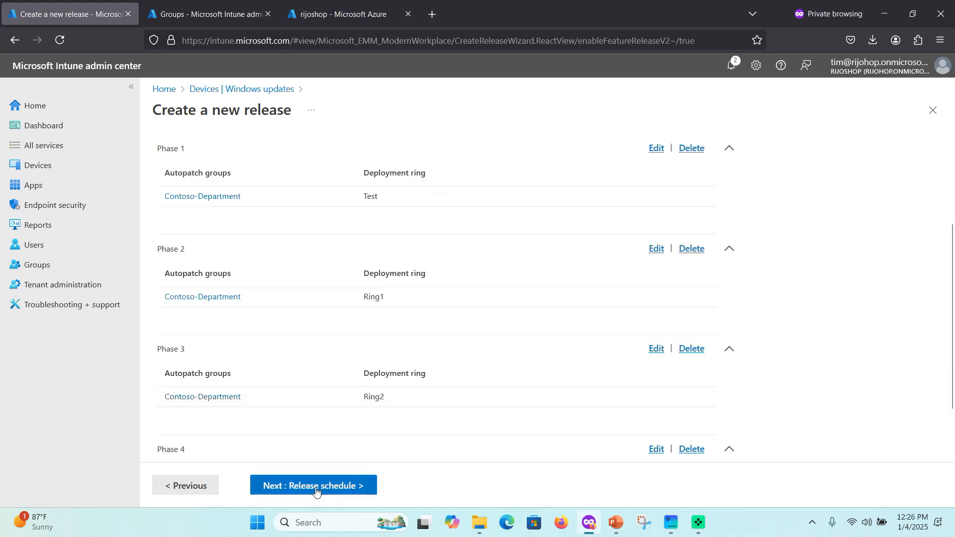
left_click(315, 486)
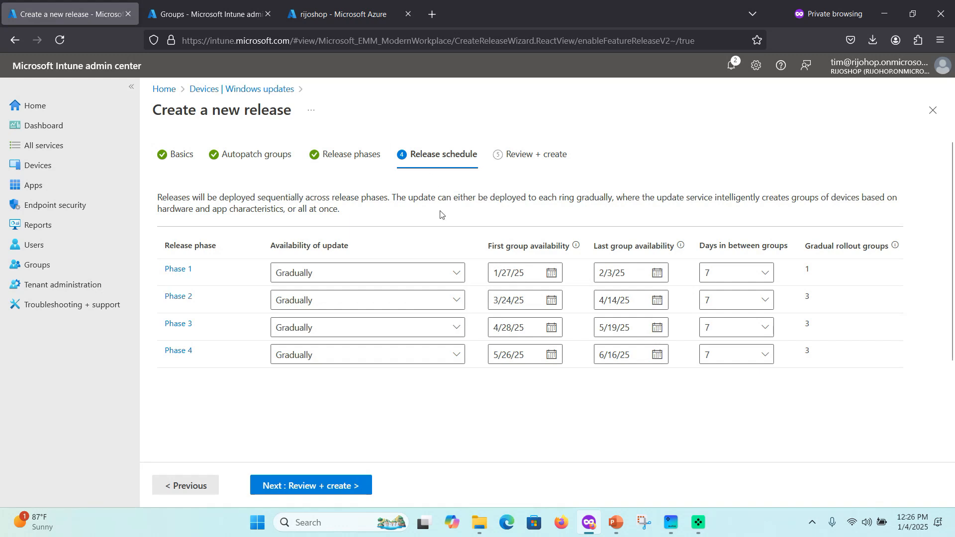
Step: Try the As soon as possible and On a specific date availability options for phase 1, and return it to Gradually
left_click(411, 274)
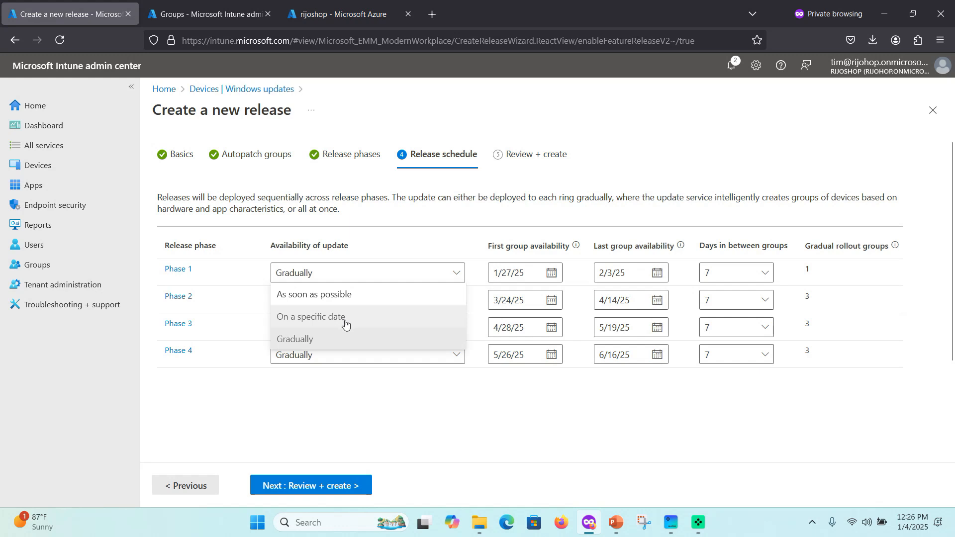
left_click(314, 294)
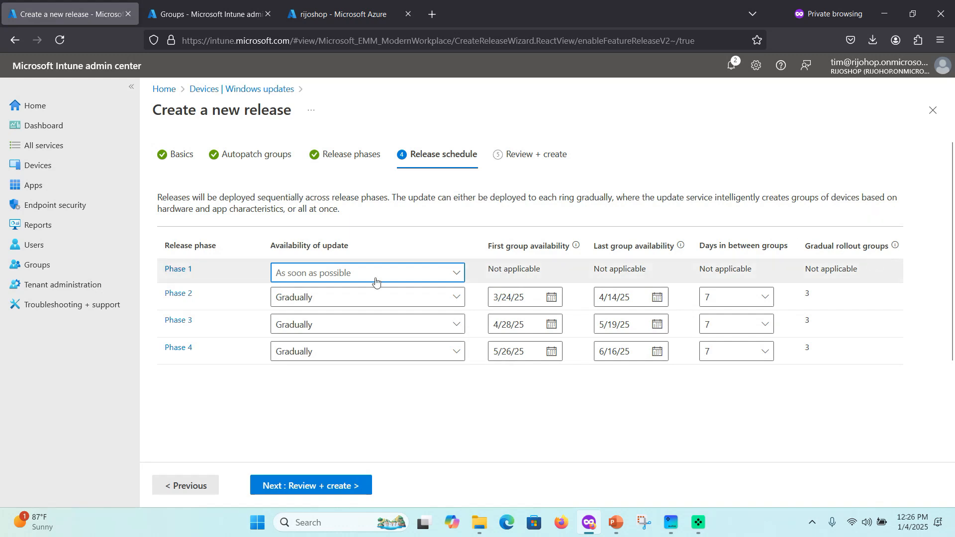
left_click(313, 272)
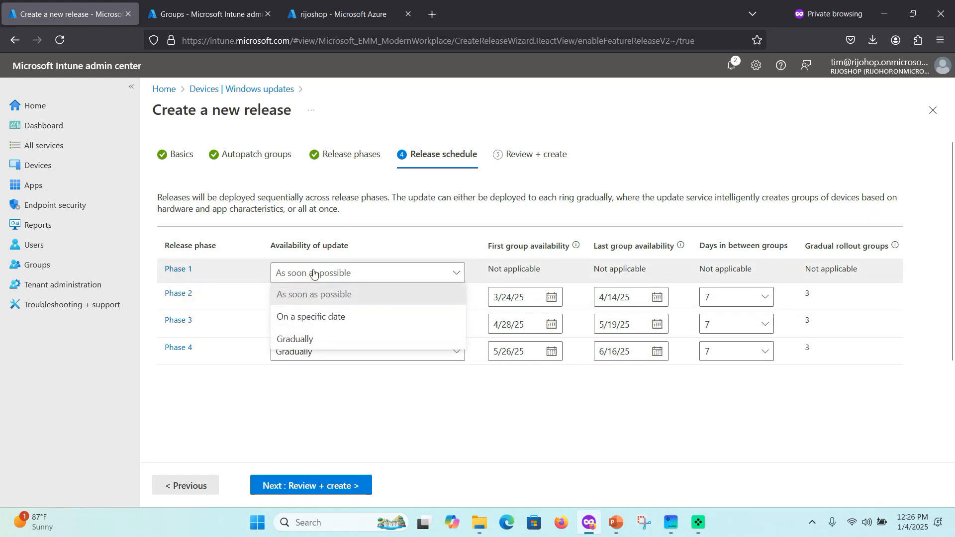
left_click(299, 316)
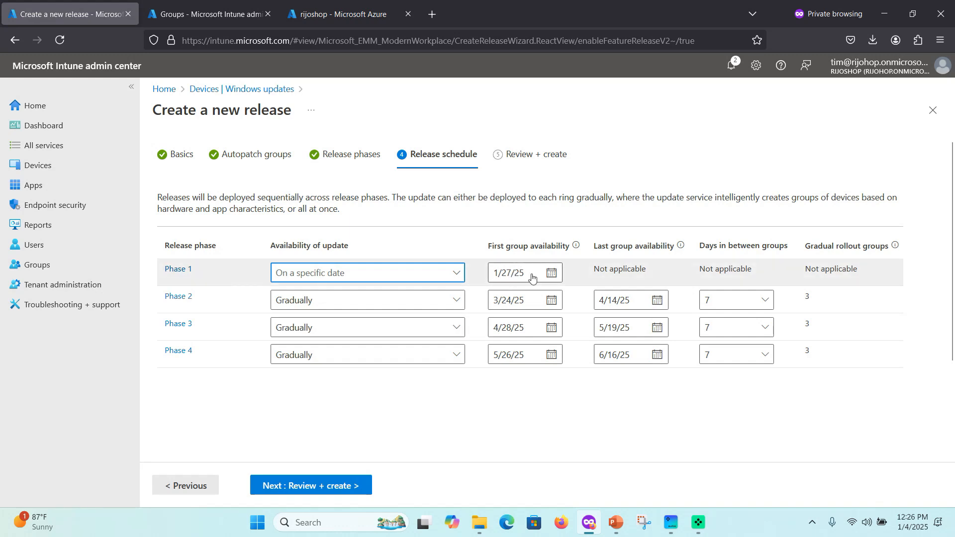
left_click(312, 272)
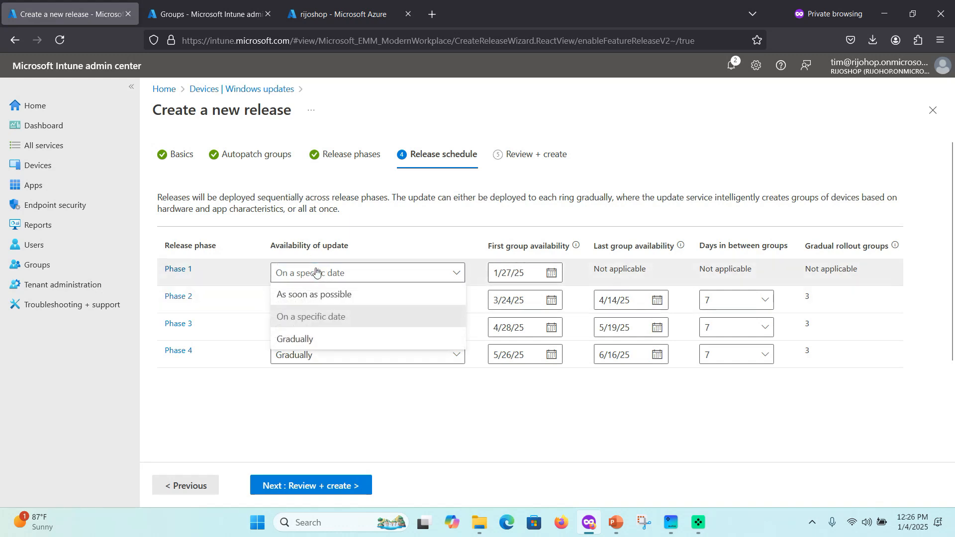
left_click(314, 340)
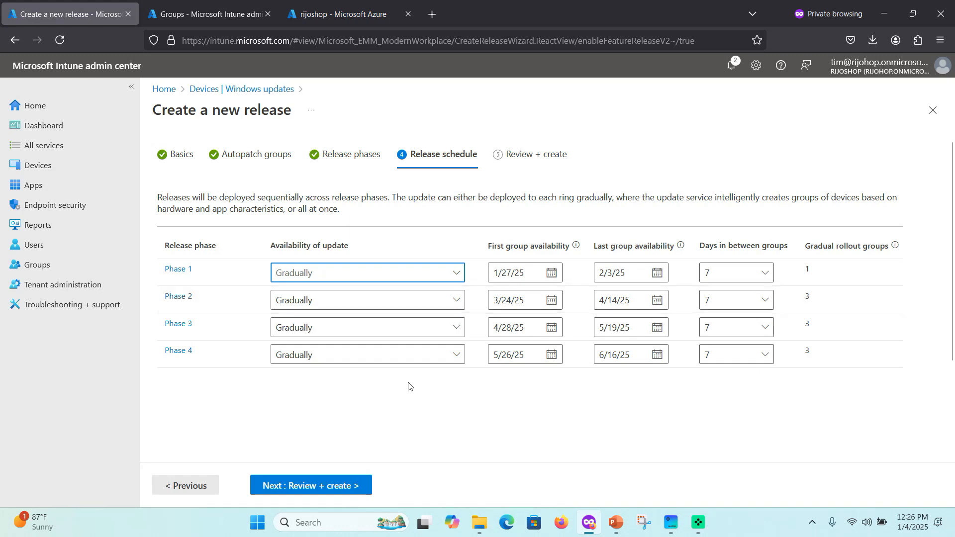
Step: Review the release settings, create the multi-phase release, and expand contso -multiphase in the feature updates list to see its policies
left_click(370, 392)
left_click(356, 485)
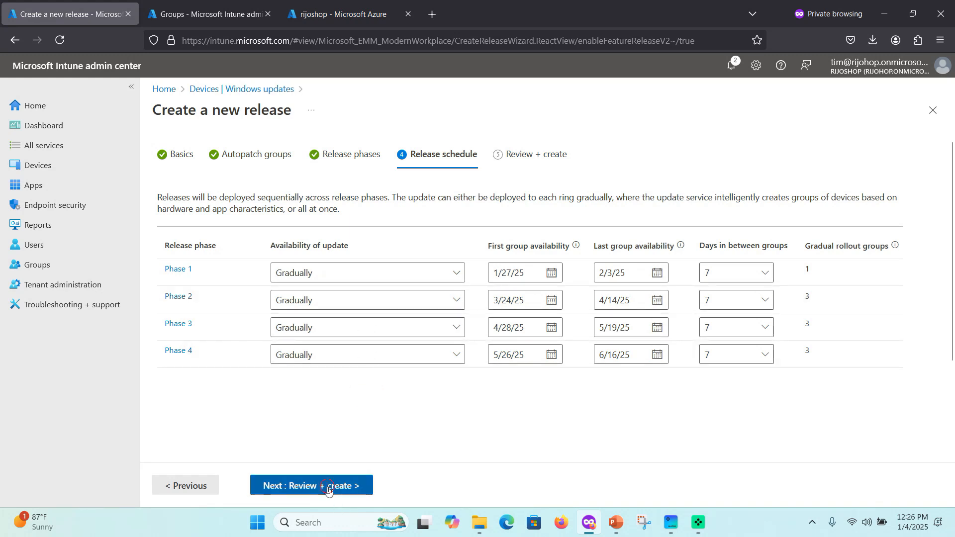
scroll(339, 329, "down", 5)
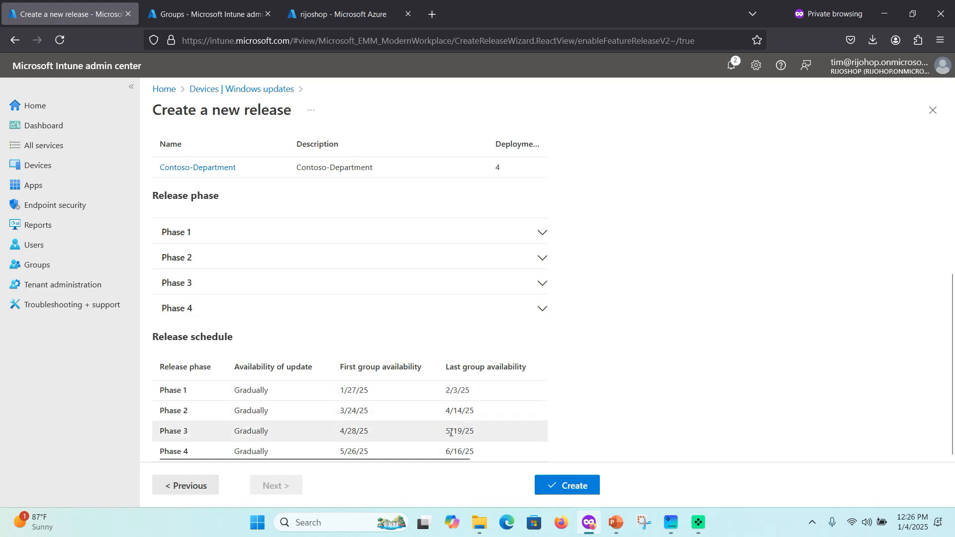
left_click(578, 490)
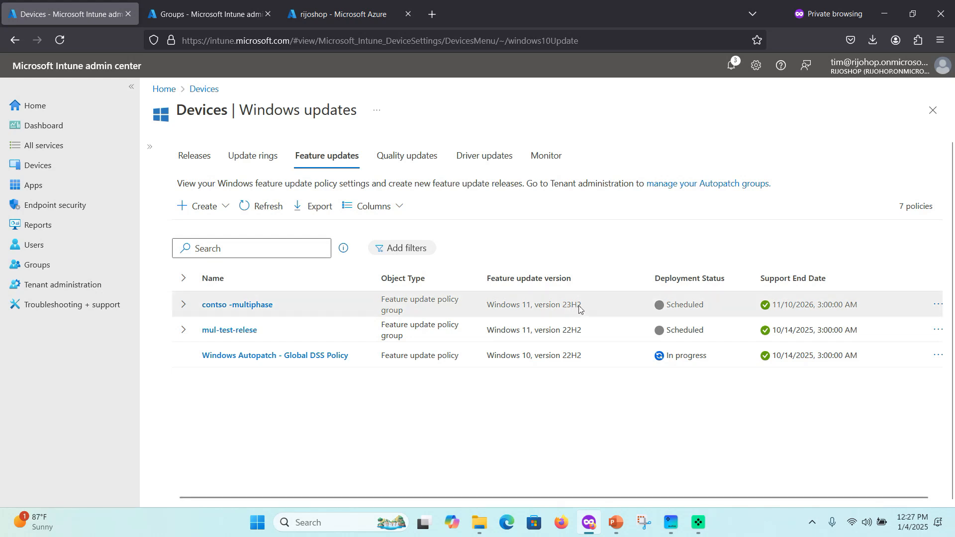
left_click(189, 311)
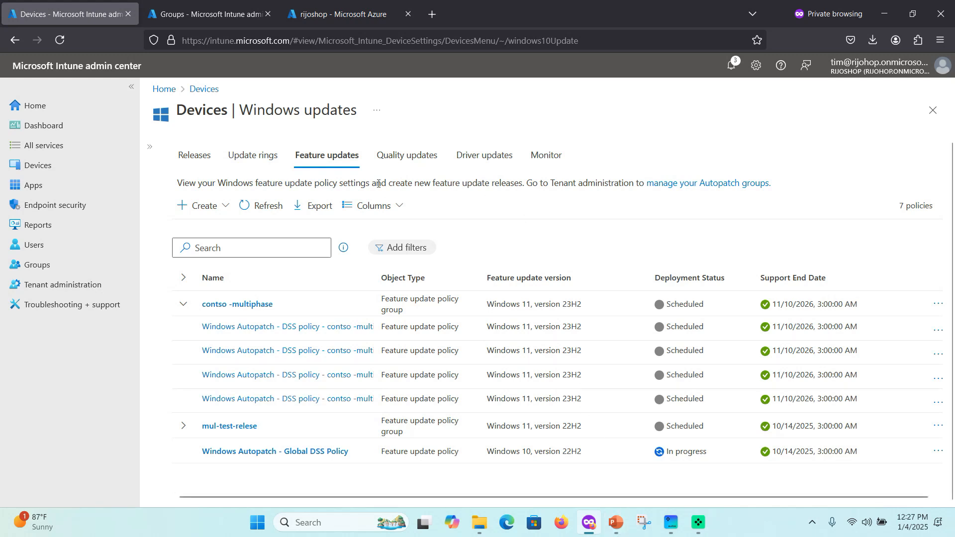
Step: Check the policy types that can be created for quality updates, and open the driver updates
left_click(408, 157)
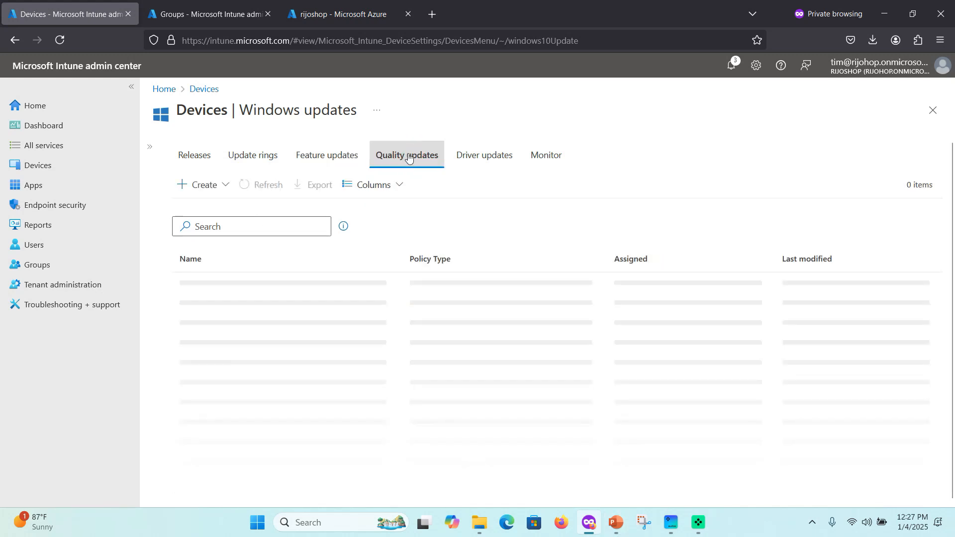
left_click(223, 188)
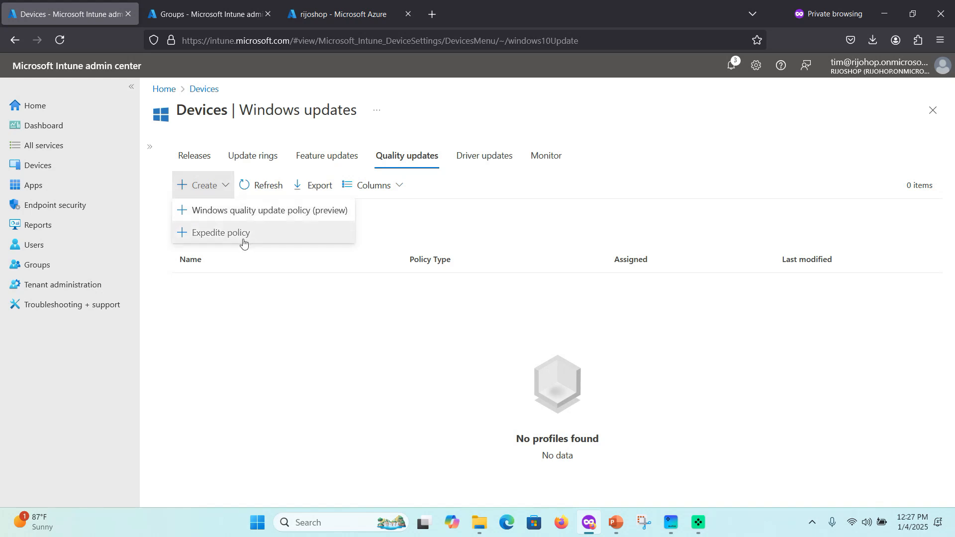
left_click(236, 312)
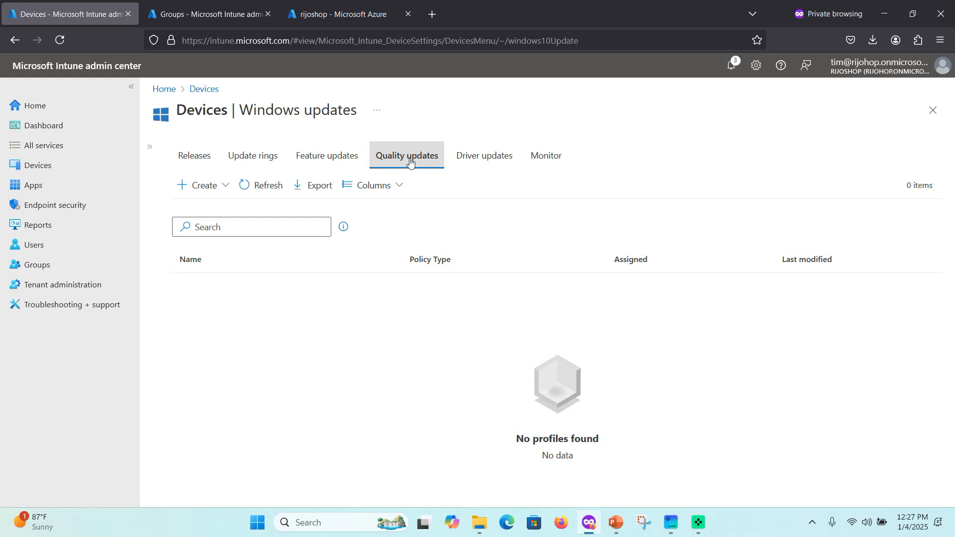
left_click(485, 156)
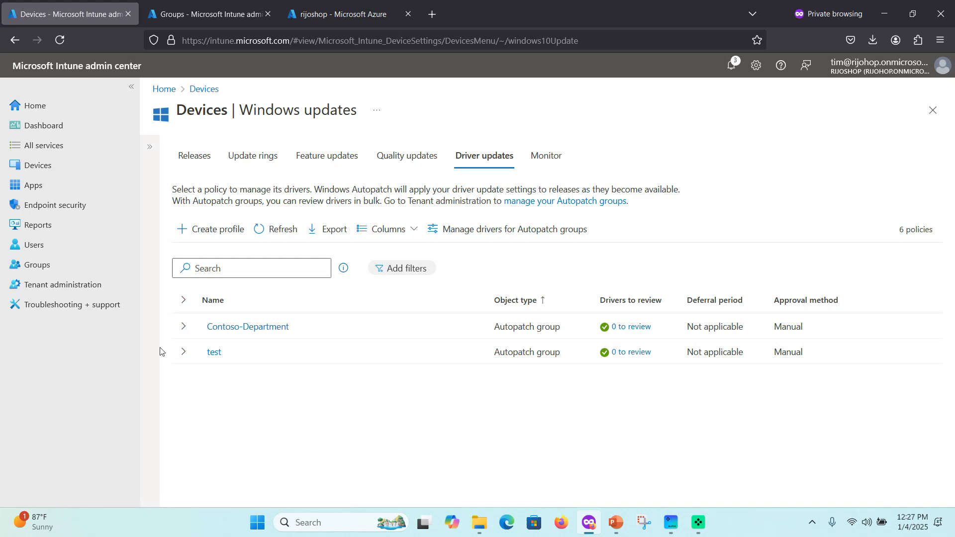
Step: Expand the Contoso-Department driver update policies, check the actions available for the Test policy, and open the Windows updates monitoring overview
left_click(183, 327)
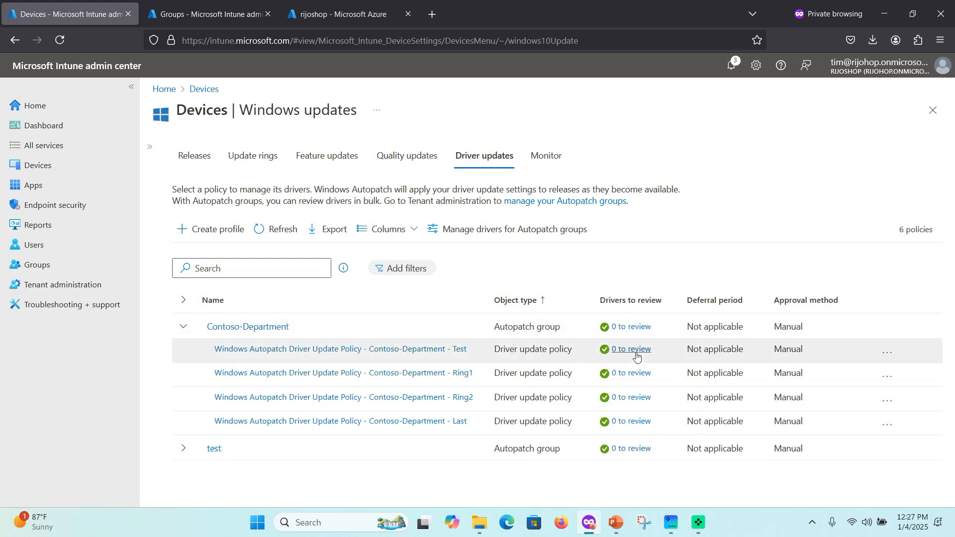
left_click(886, 355)
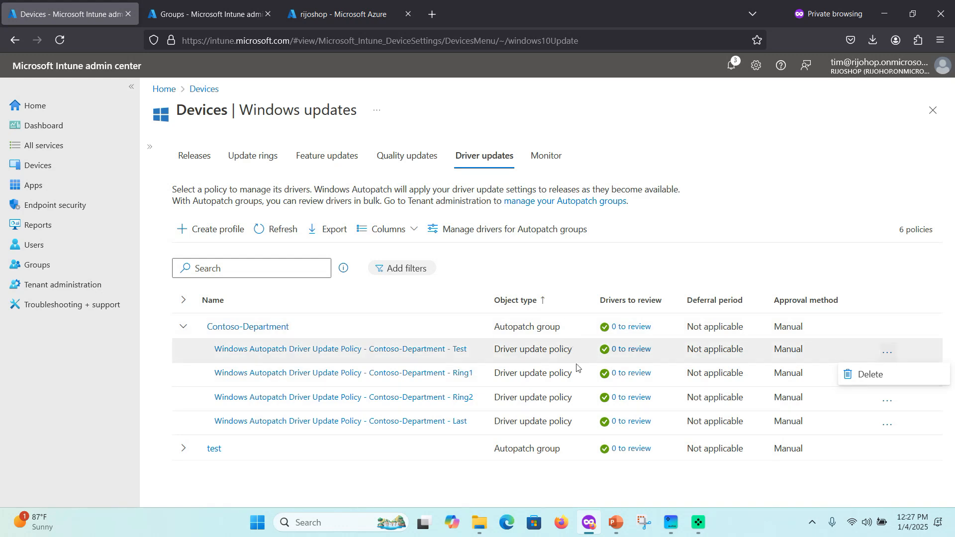
left_click(547, 155)
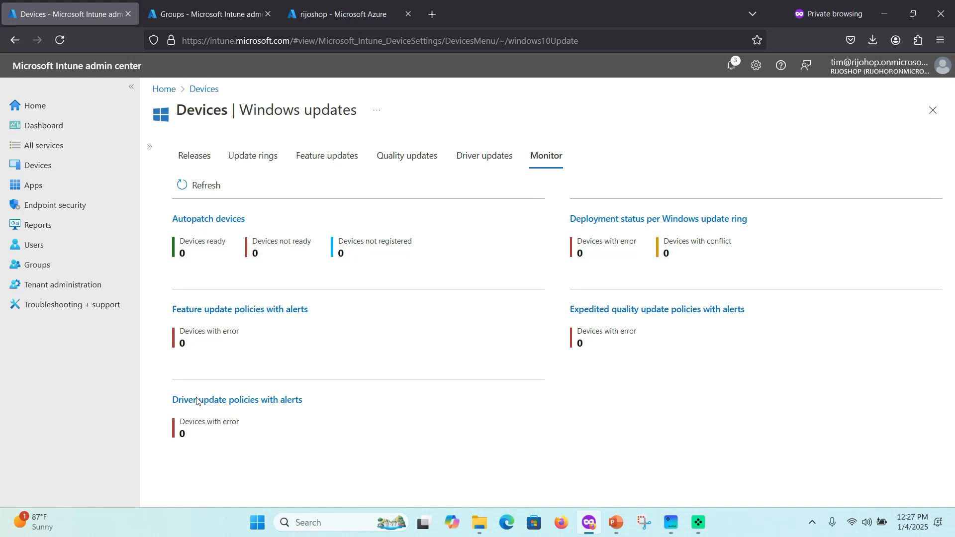
Step: Open the Windows Autopatch groups list in tenant administration and check the Contoso-Department entry
left_click(79, 297)
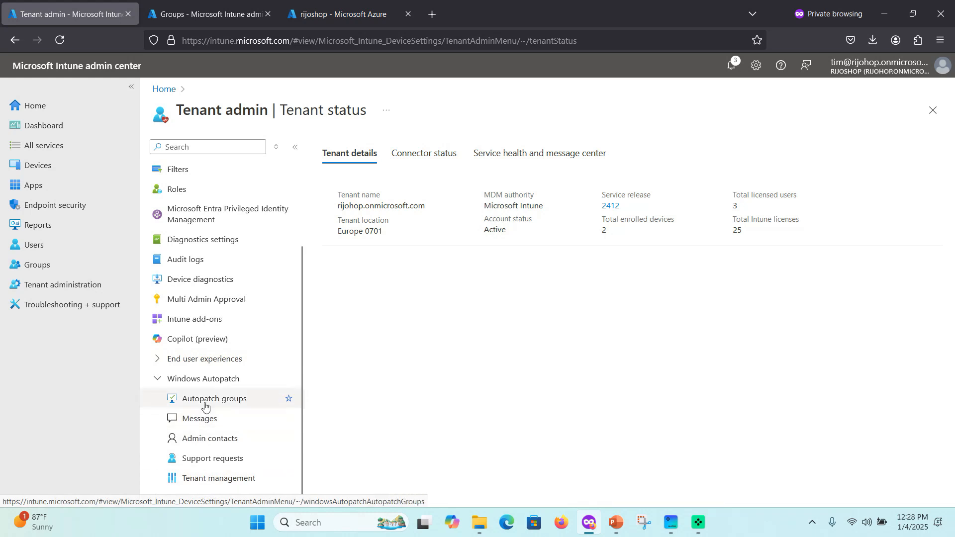
left_click(205, 405)
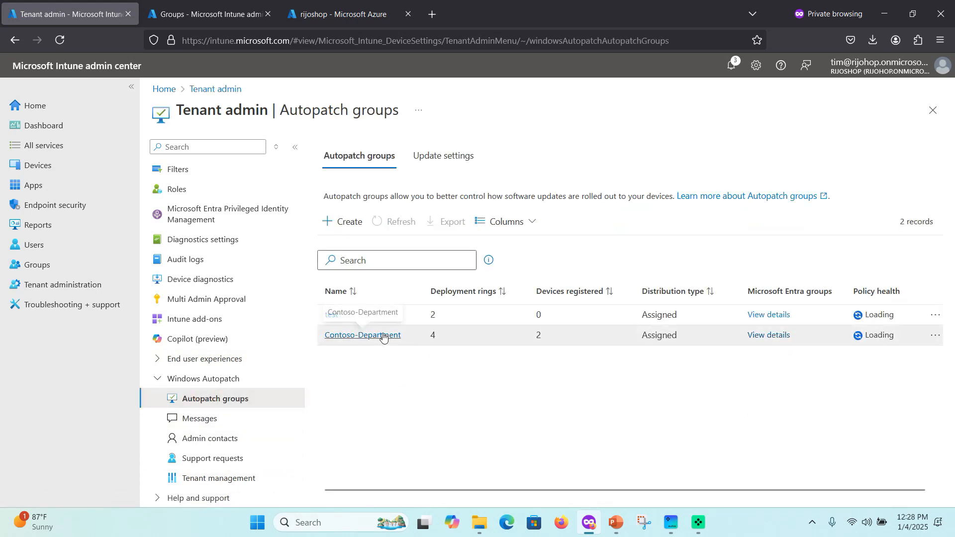
left_click_drag(383, 336, 401, 337)
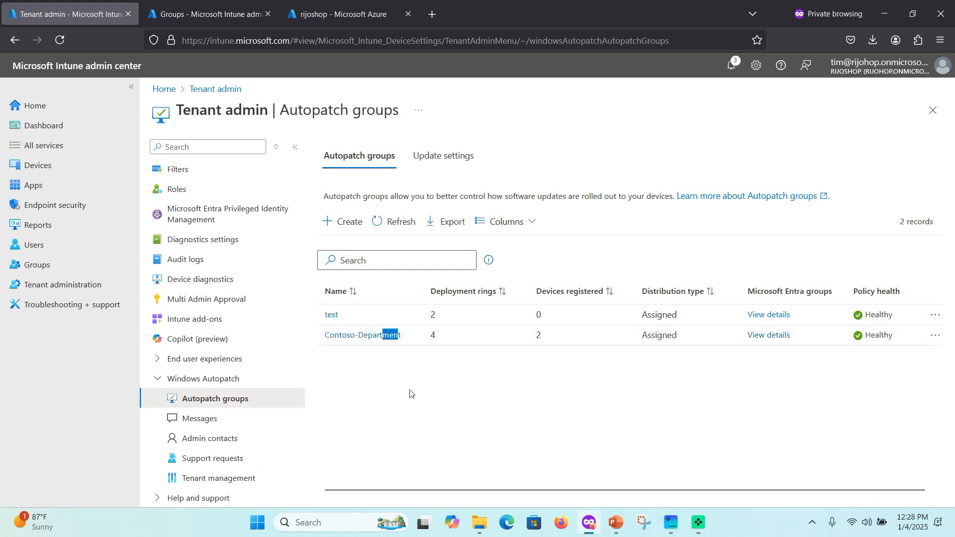
Step: Review the Autopatch update settings for expedited quality updates, Microsoft 365 apps and Edge
left_click(431, 164)
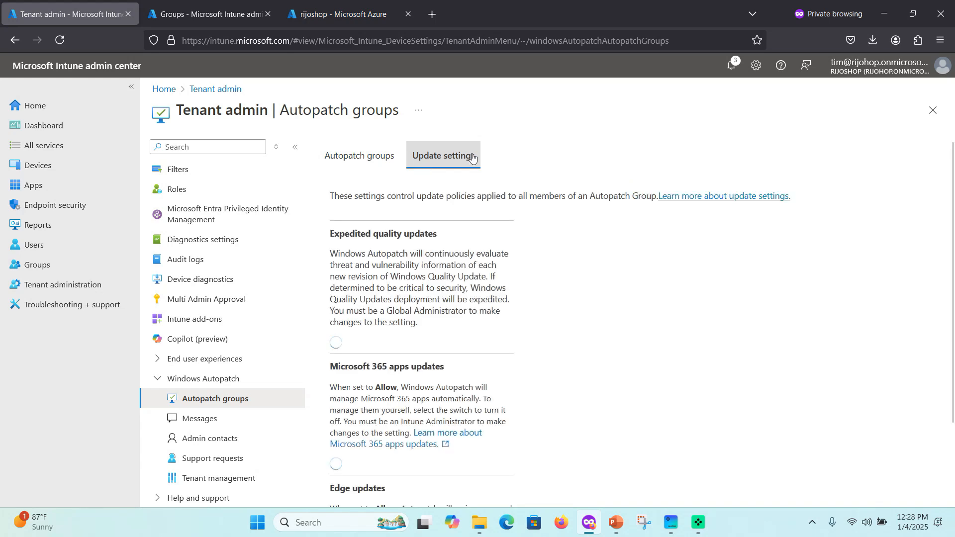
scroll(441, 316, "down", 1)
scroll(441, 317, "up", 1)
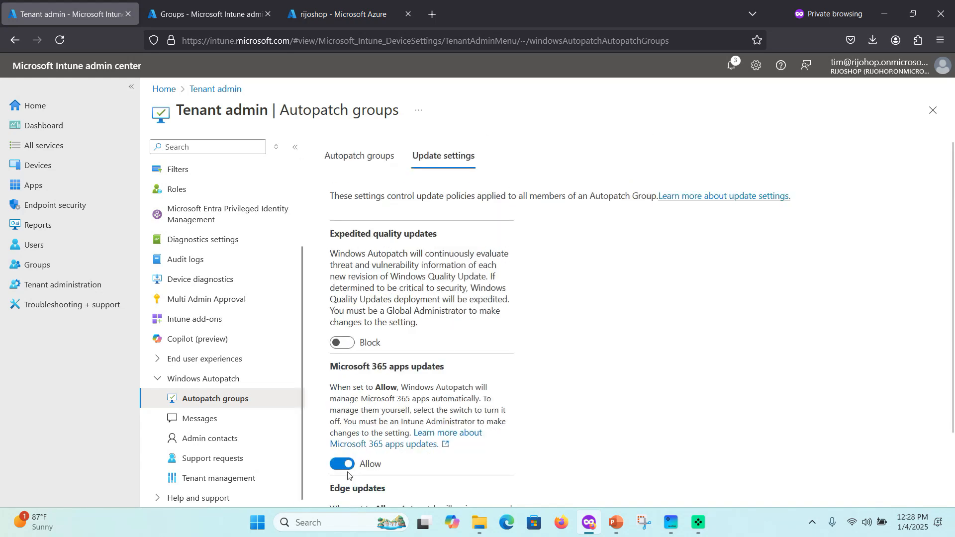
scroll(364, 428, "down", 1)
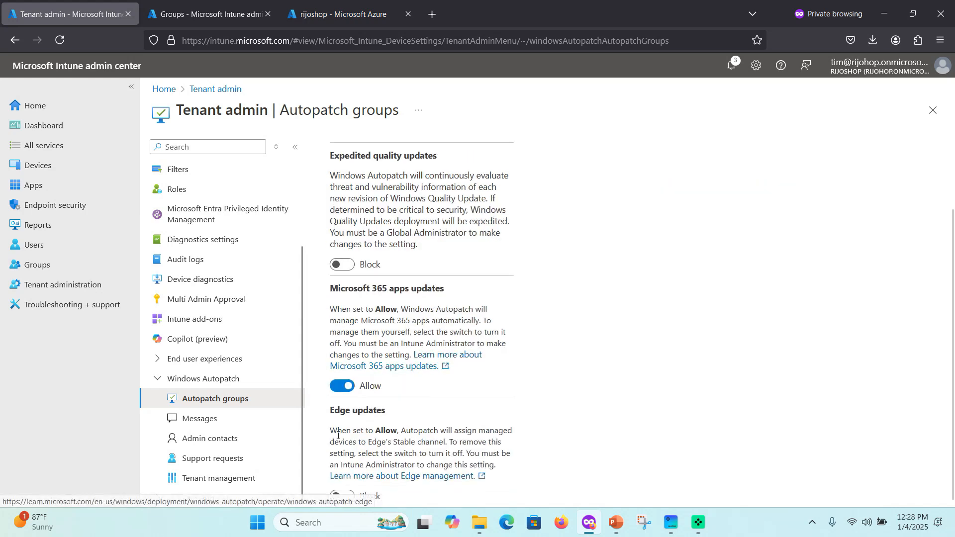
scroll(355, 244, "up", 1)
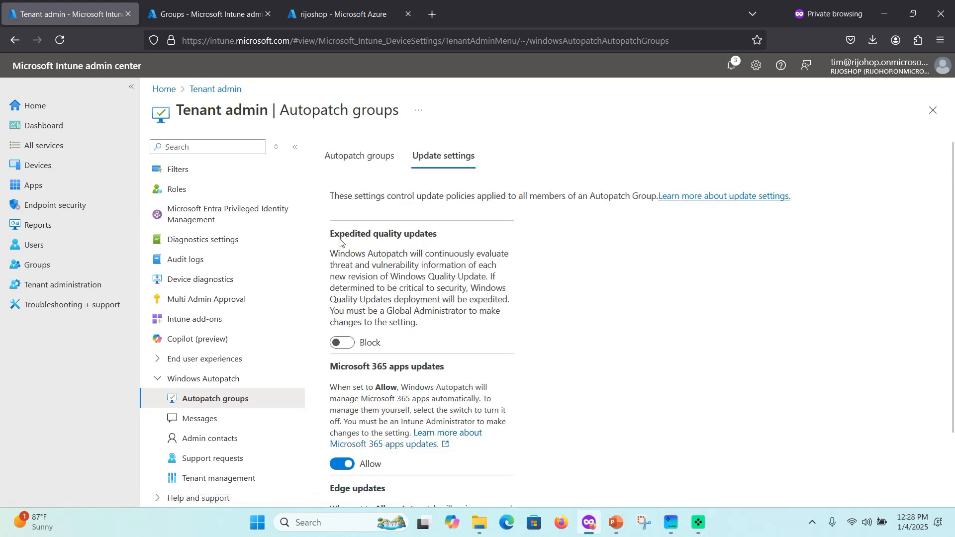
Step: Set both expedited quality updates and Edge updates to Allow in the Autopatch update settings
left_click_drag(328, 233, 440, 236)
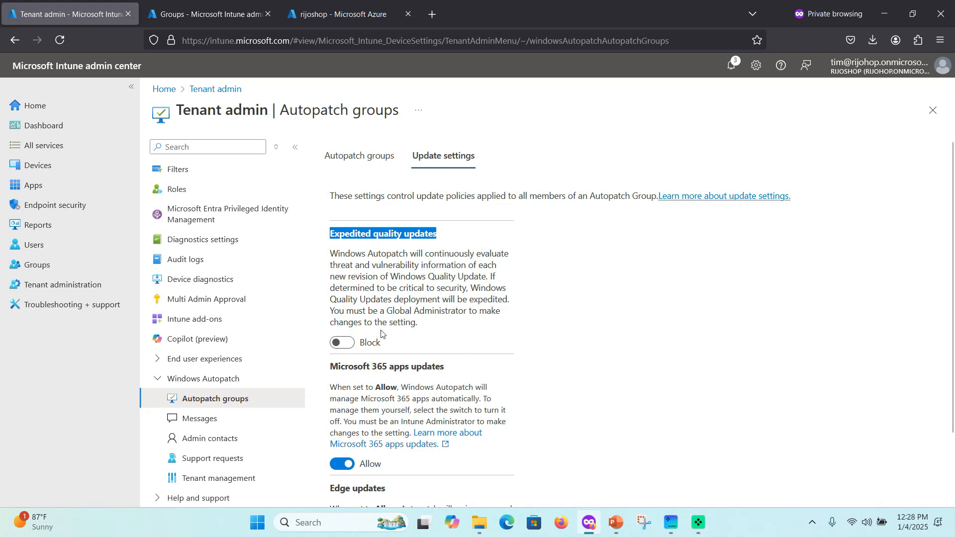
left_click(350, 344)
scroll(348, 348, "down", 2)
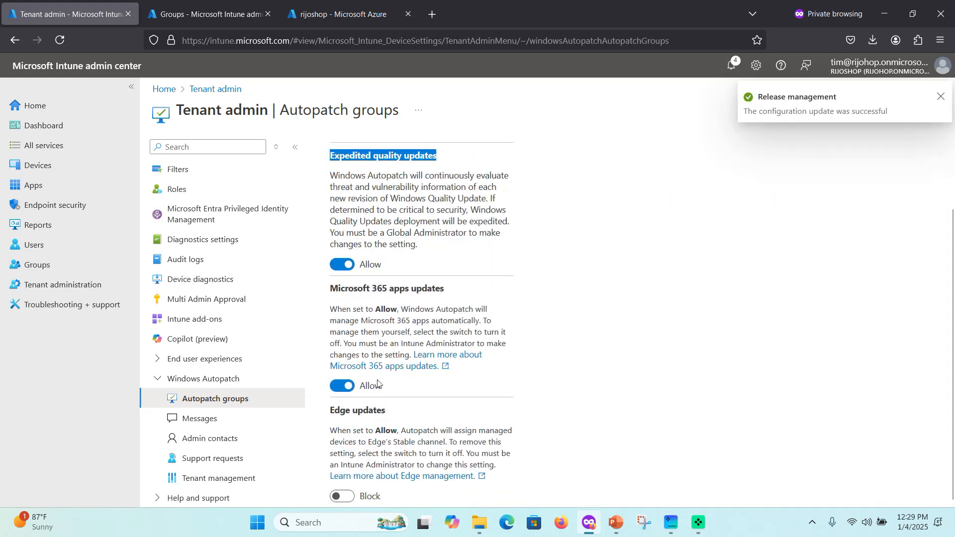
left_click(342, 496)
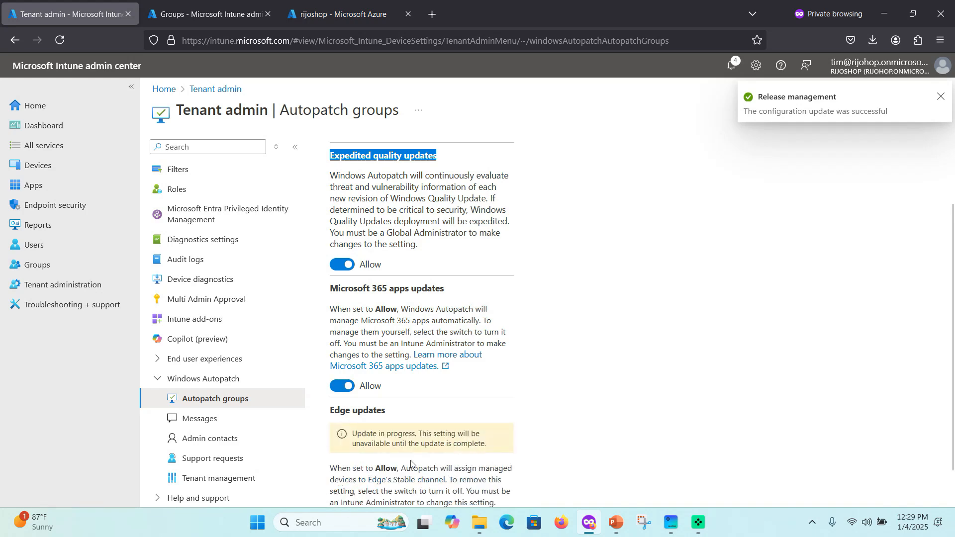
scroll(410, 428, "down", 1)
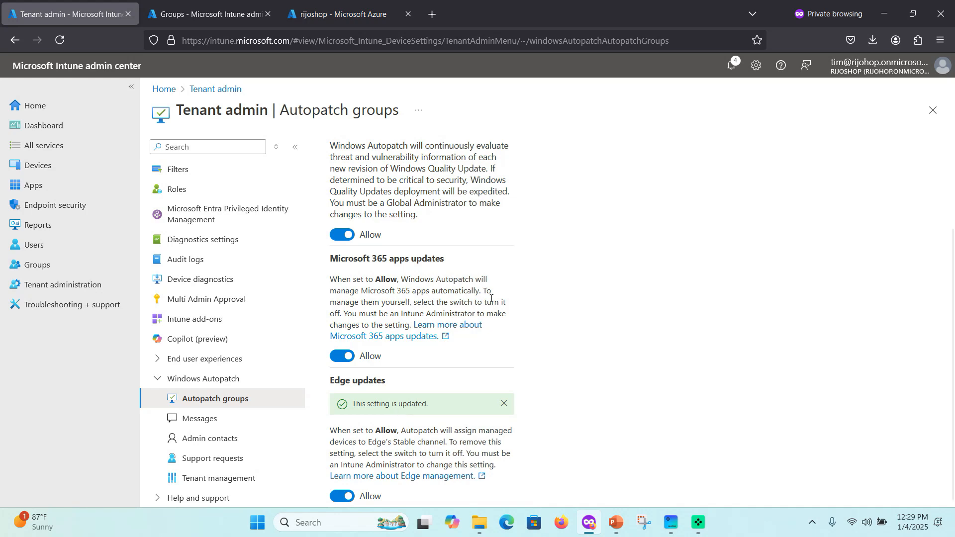
scroll(396, 267, "up", 2)
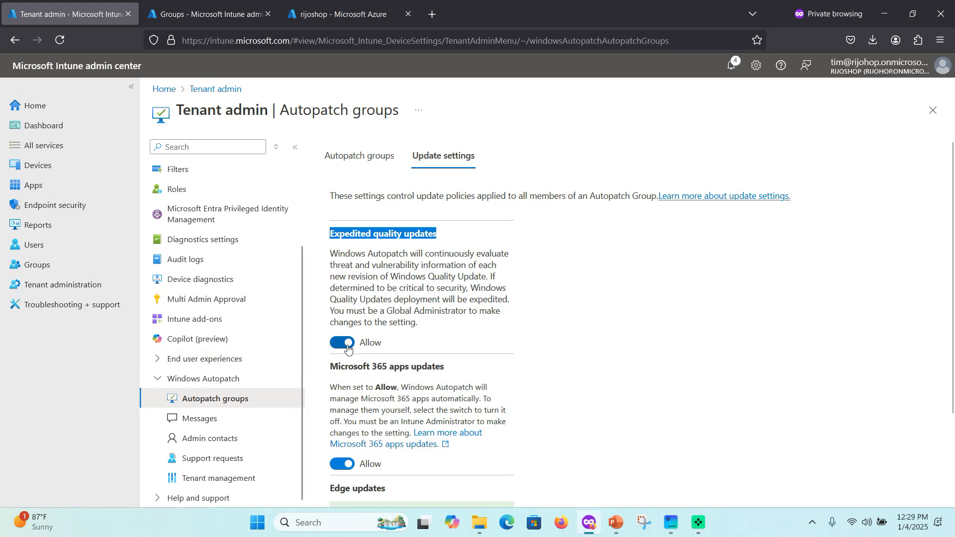
scroll(371, 344, "down", 2)
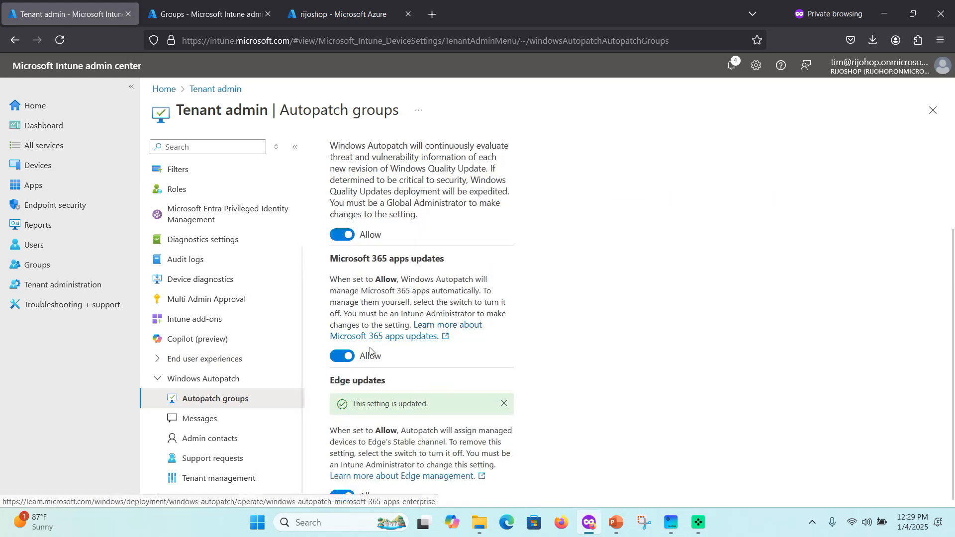
scroll(371, 343, "up", 2)
Step: Return to the Autopatch groups list to check policy health, and view the tenant management actions
left_click(372, 158)
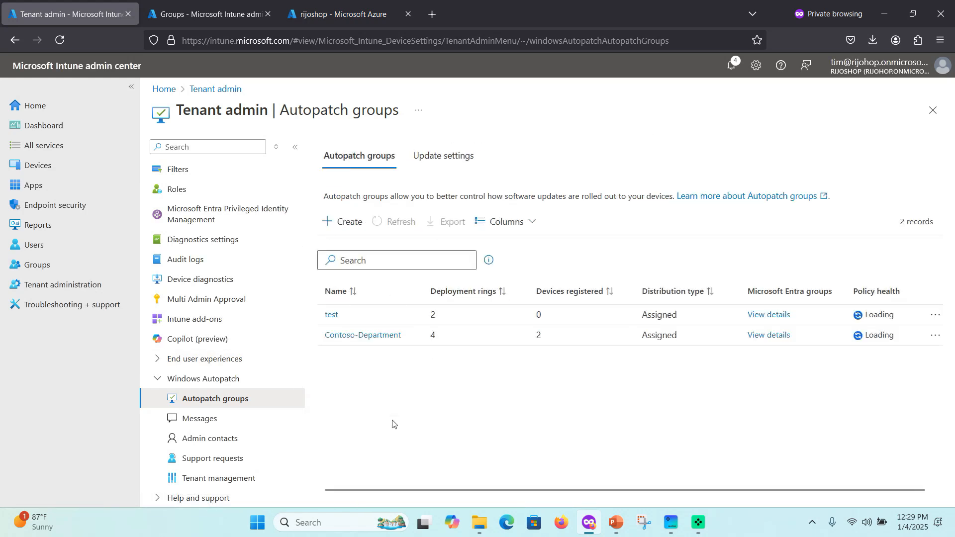
left_click_drag(753, 494, 842, 479)
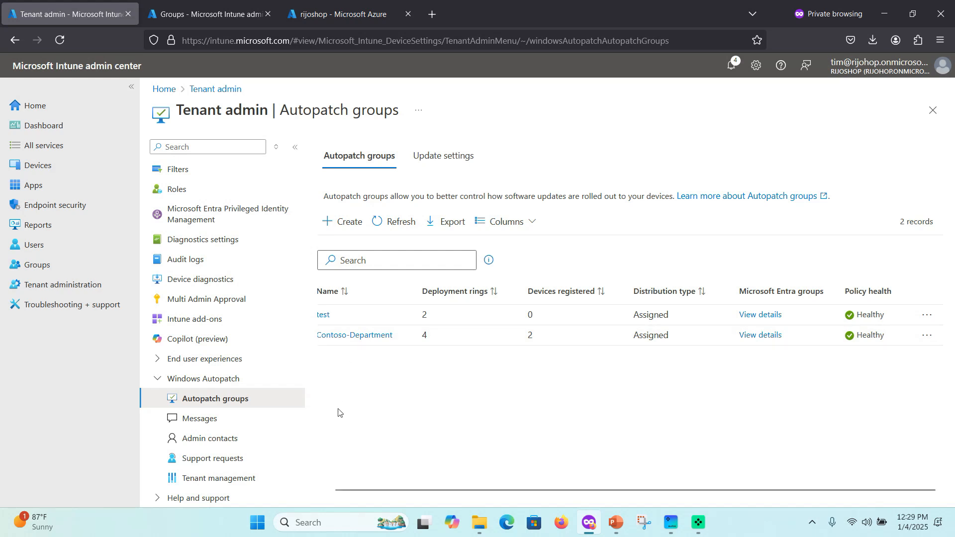
left_click(243, 480)
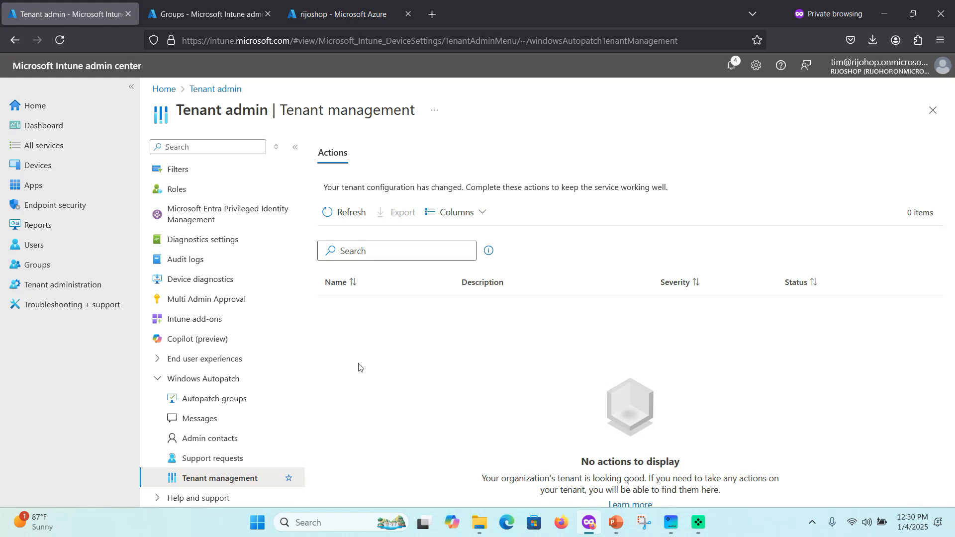
Step: Open the Autopatch support requests, look through the category and sub-category choices for a new request, and discard the request
left_click(219, 457)
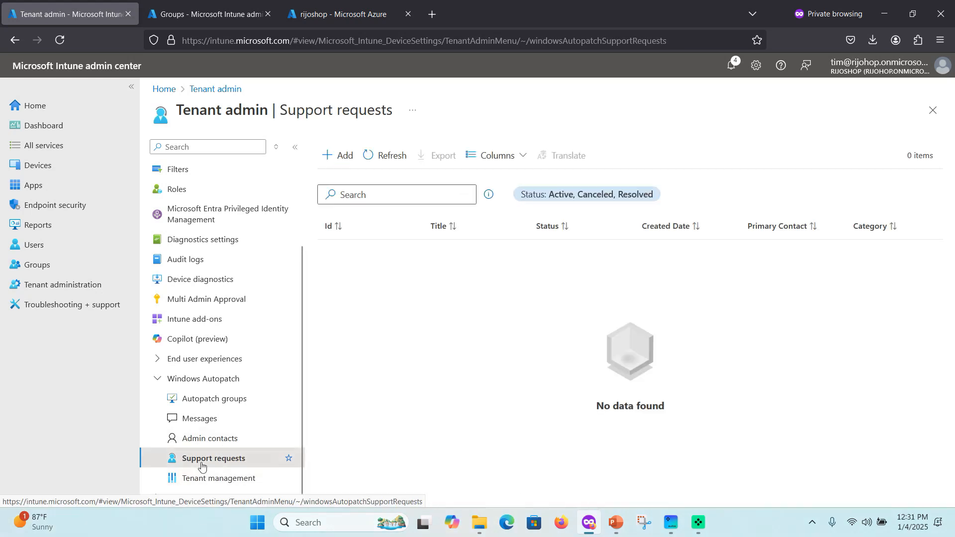
left_click(337, 156)
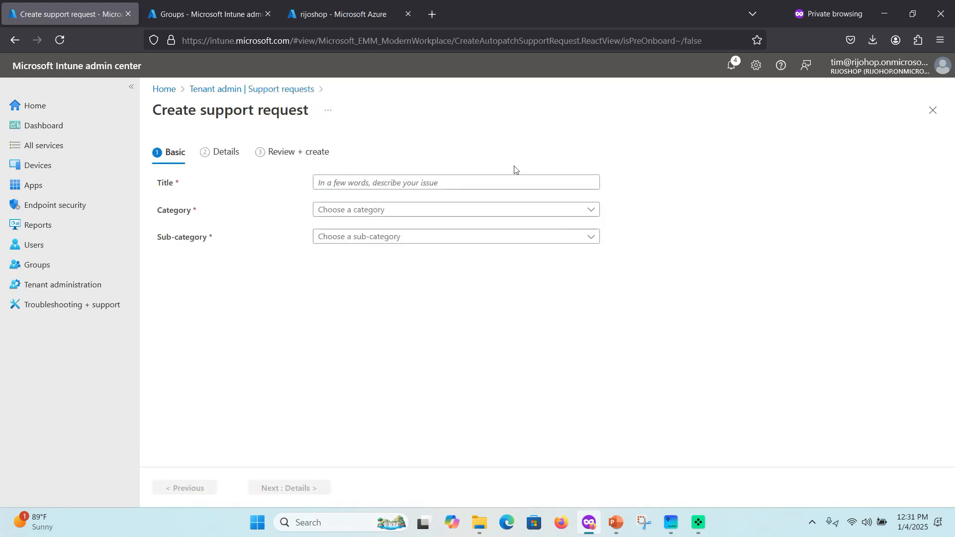
left_click(348, 210)
left_click(262, 328)
left_click(341, 237)
left_click(360, 234)
left_click(318, 296)
left_click(930, 122)
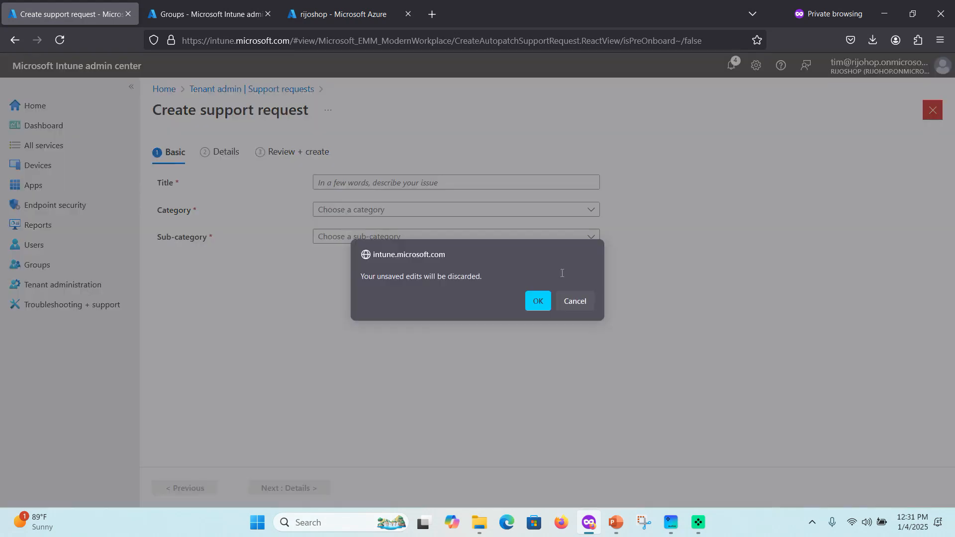
left_click(547, 302)
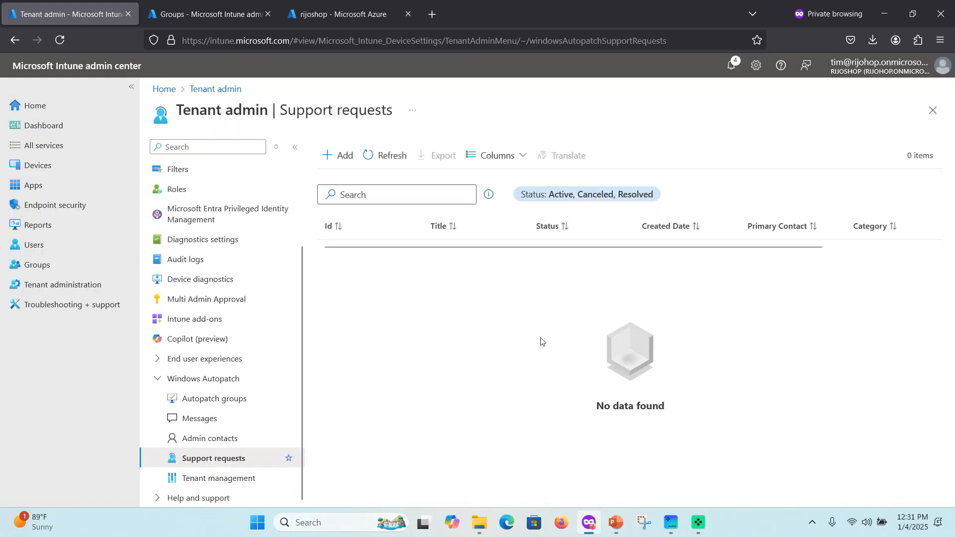